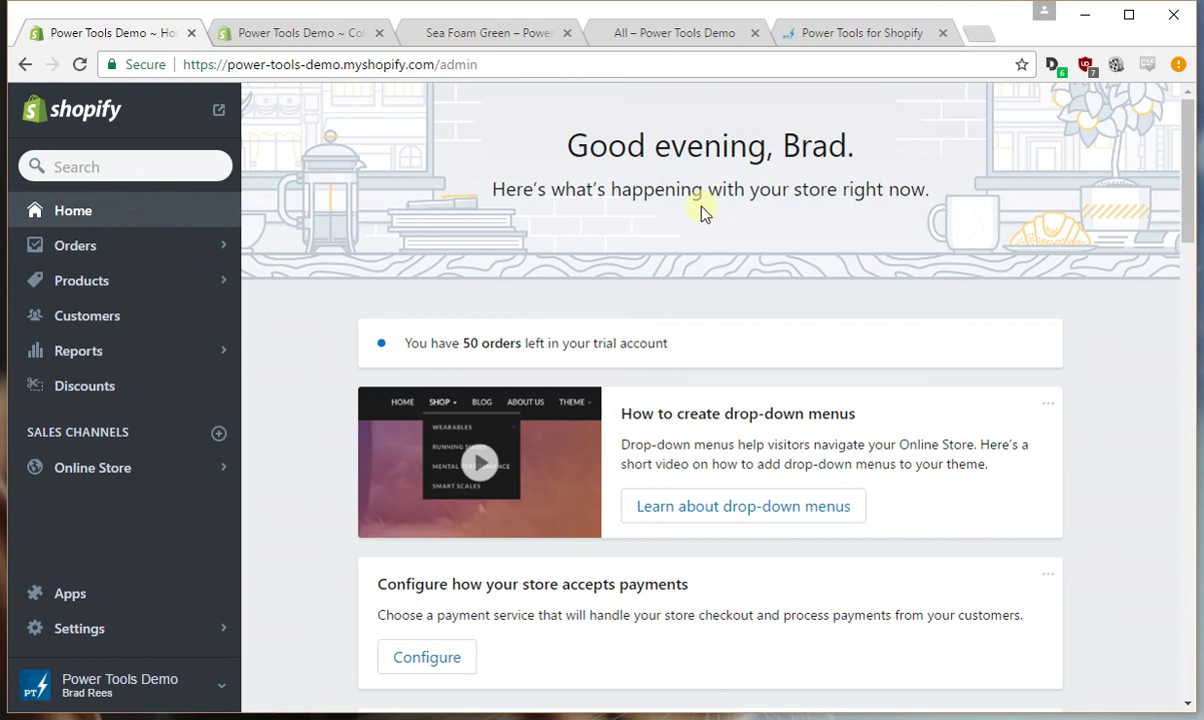
Open the Venture theme for customization, preview the Catalog page and bring up the general Filter Menu settings
left_click(104, 463)
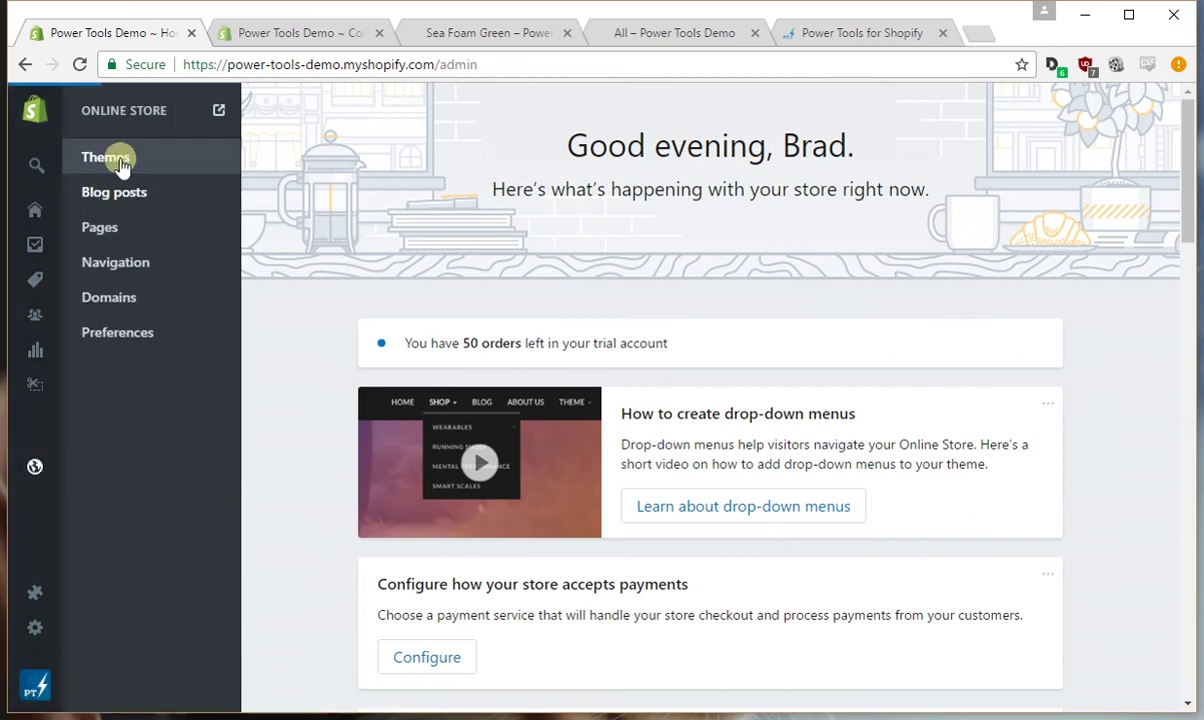
left_click(118, 158)
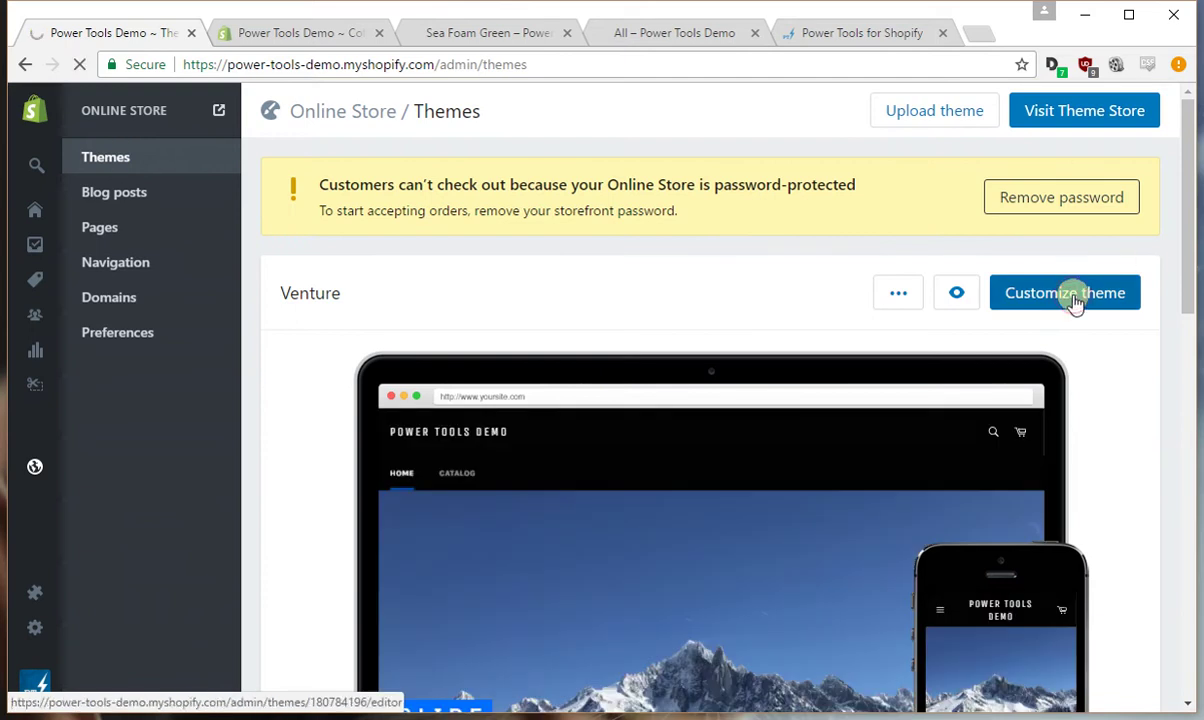
left_click(1070, 295)
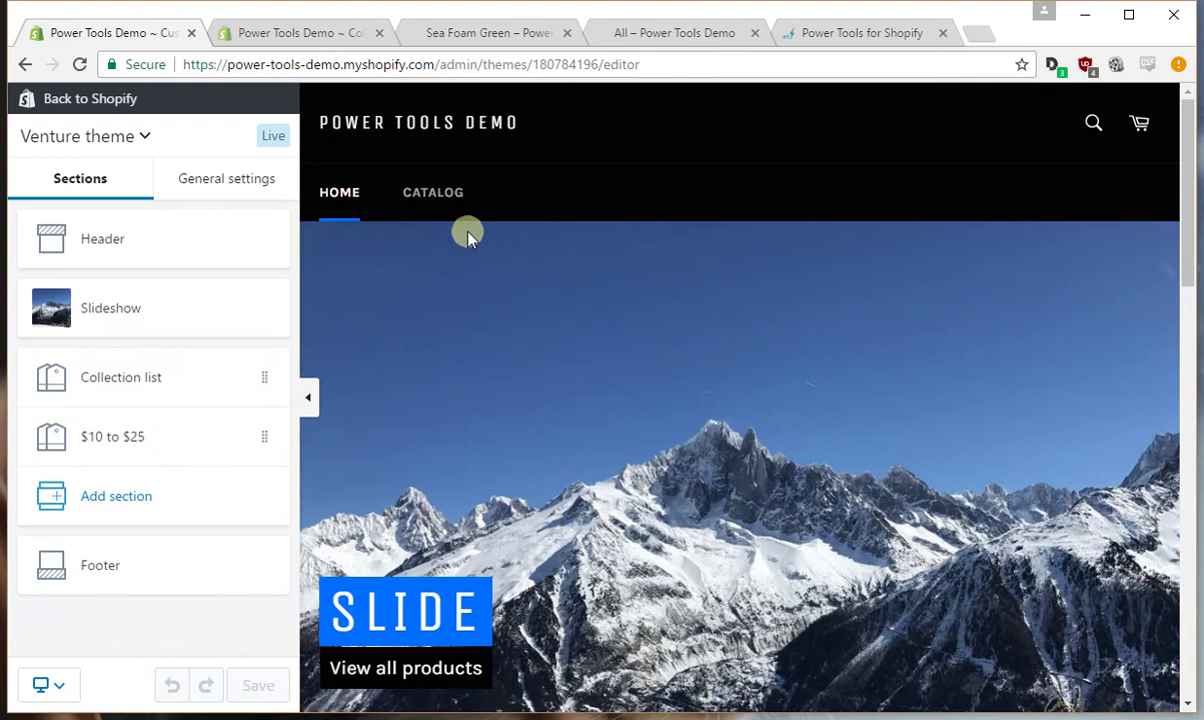
left_click(432, 197)
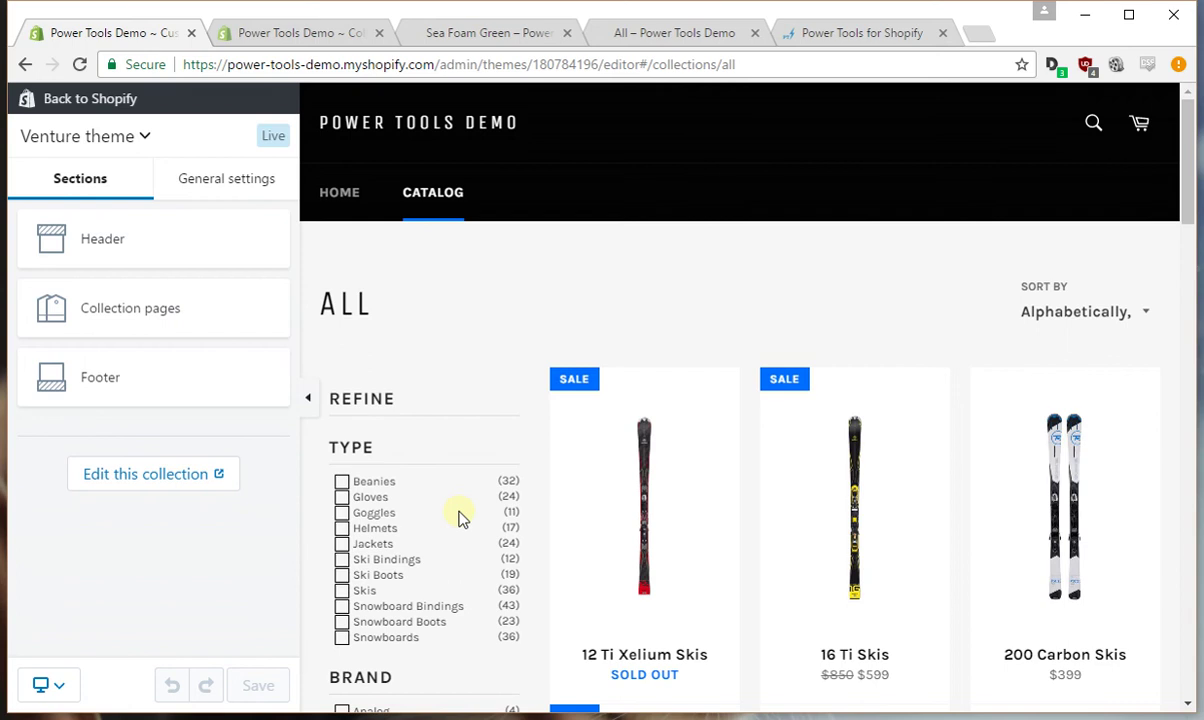
left_click(231, 187)
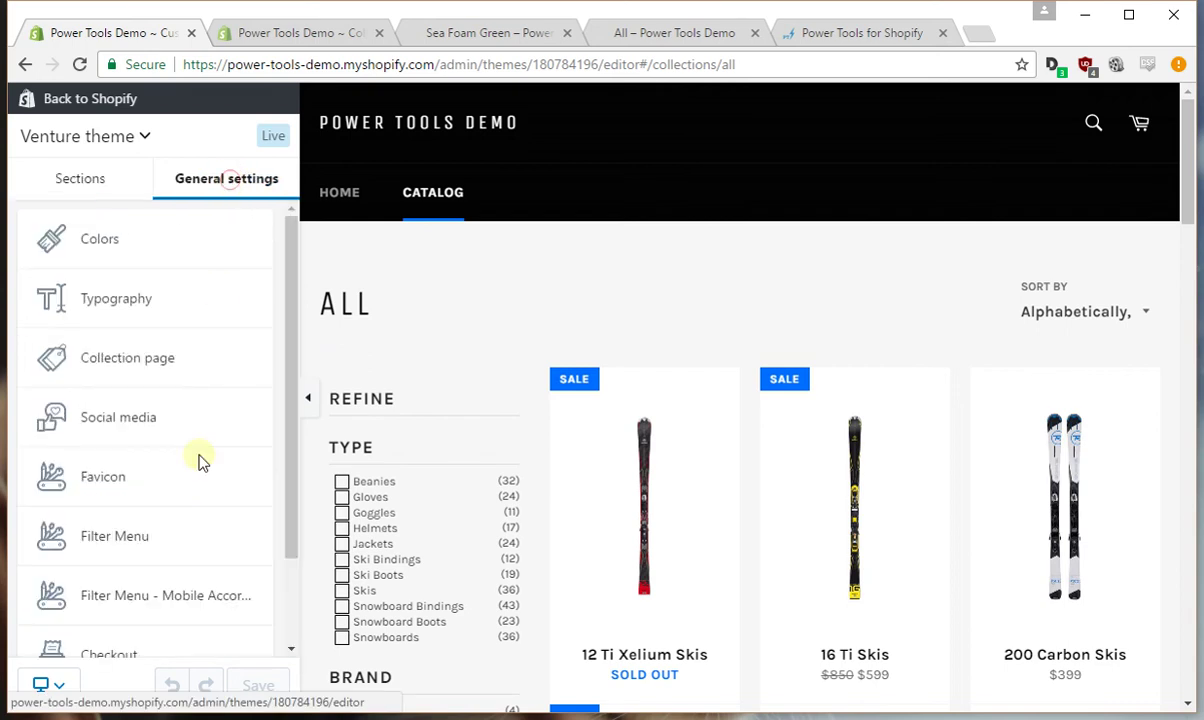
left_click(110, 543)
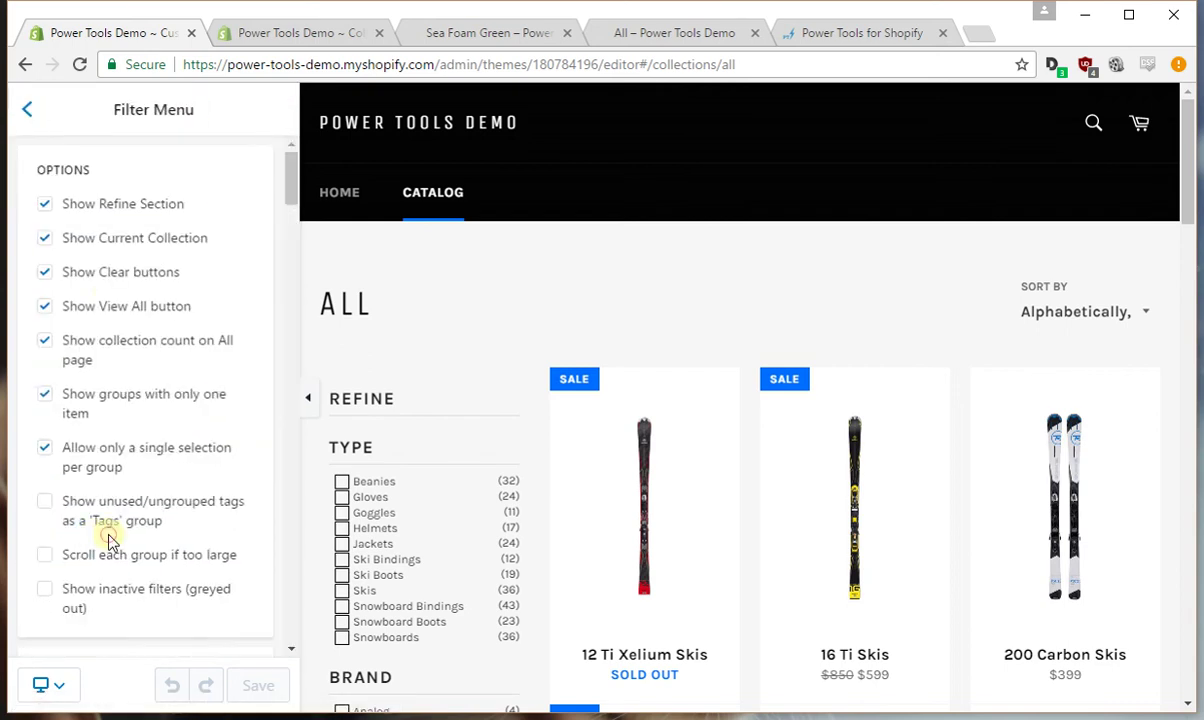
Switch Show Refine Section off and back on, then turn off Show Current Collection and save the theme
left_click(102, 205)
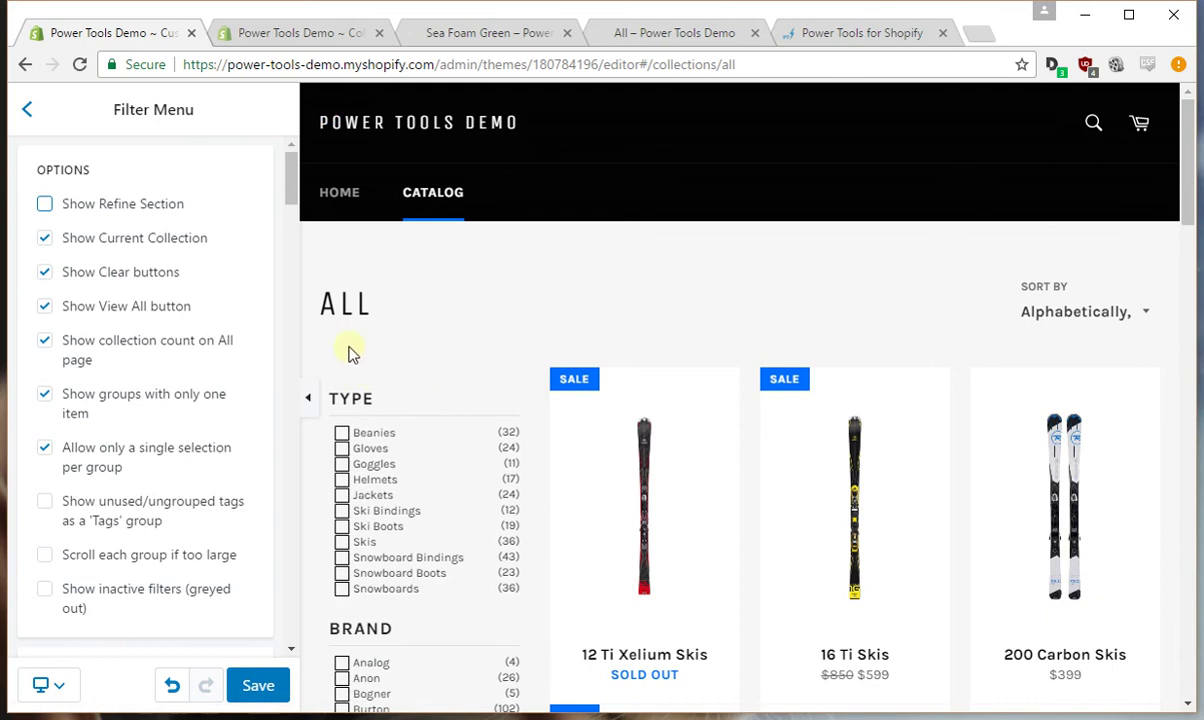
left_click(108, 210)
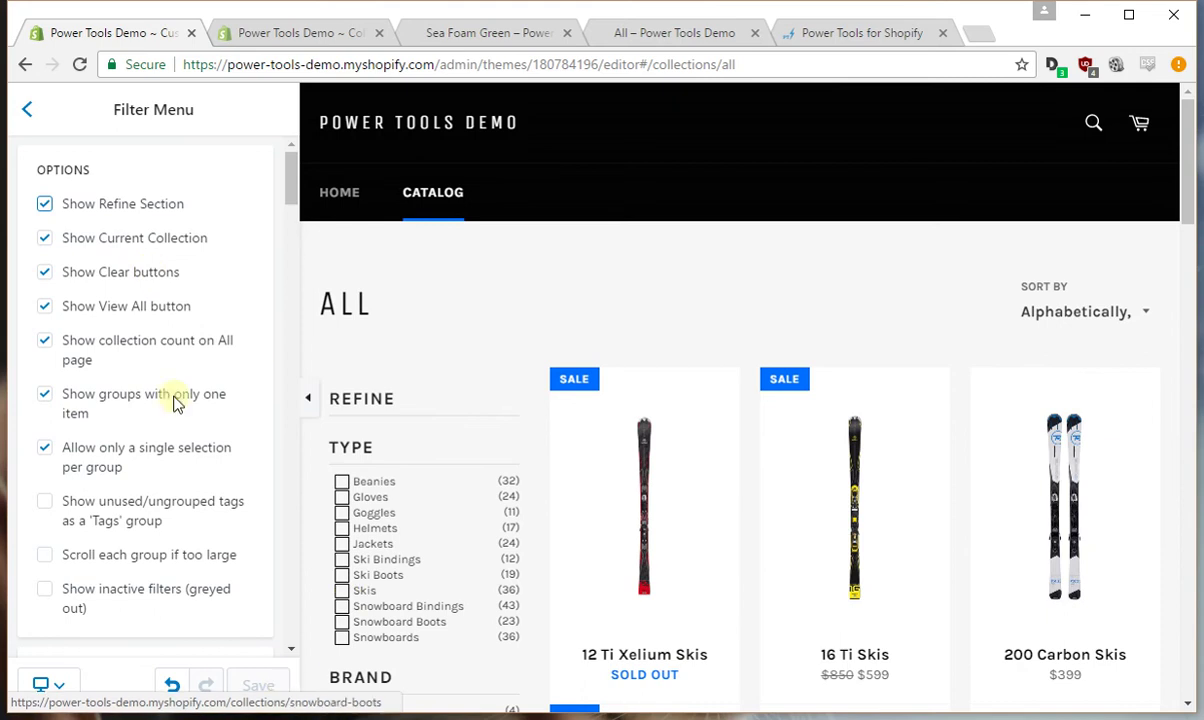
left_click(150, 248)
left_click(258, 690)
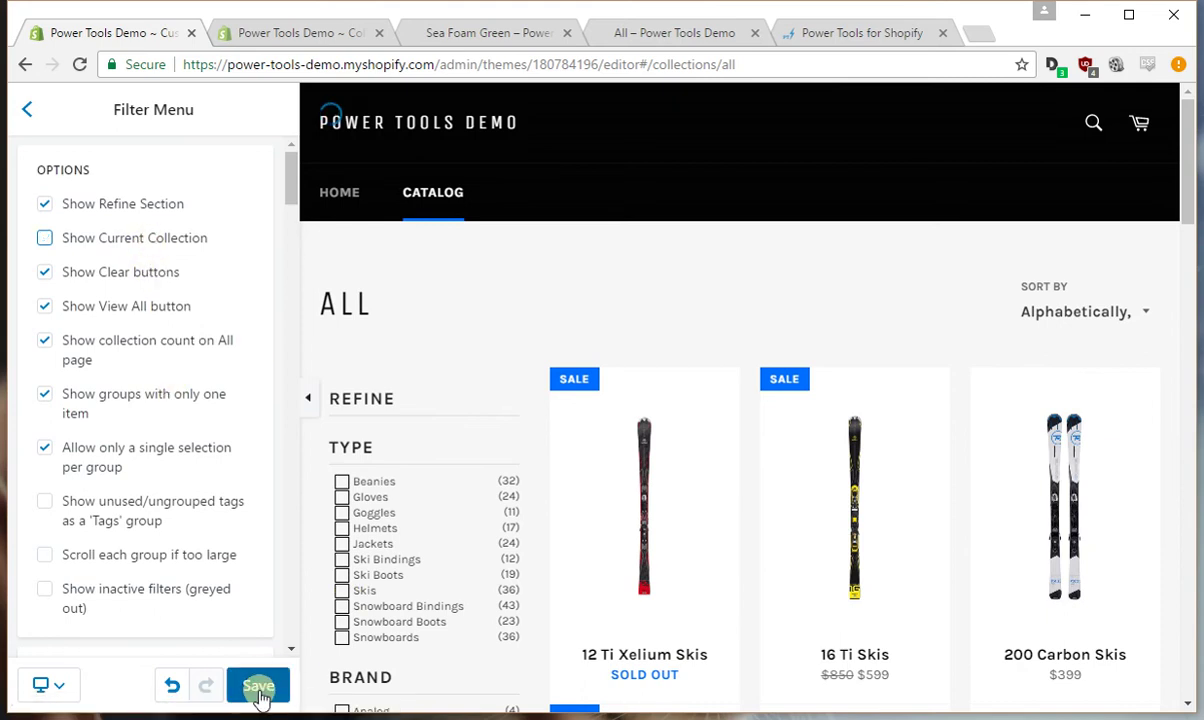
Examine the filter groups on the Sea Foam Green collection page of the storefront, including the Collection group
left_click(485, 36)
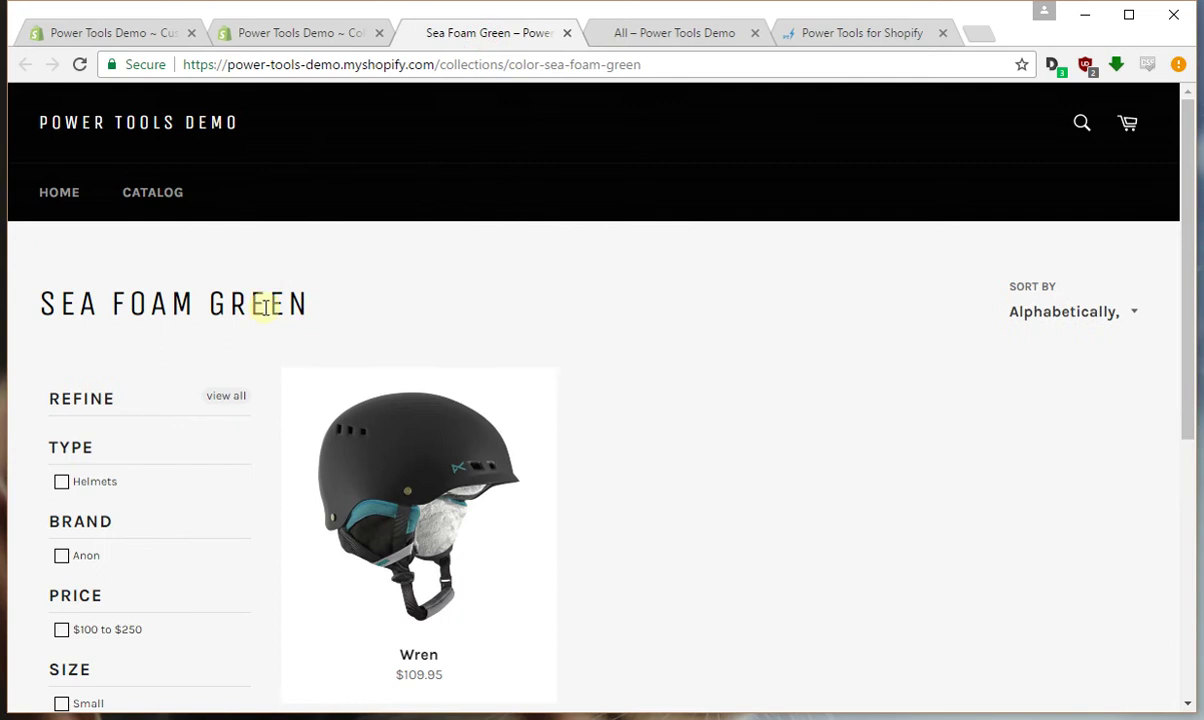
scroll(280, 360, "down", 1)
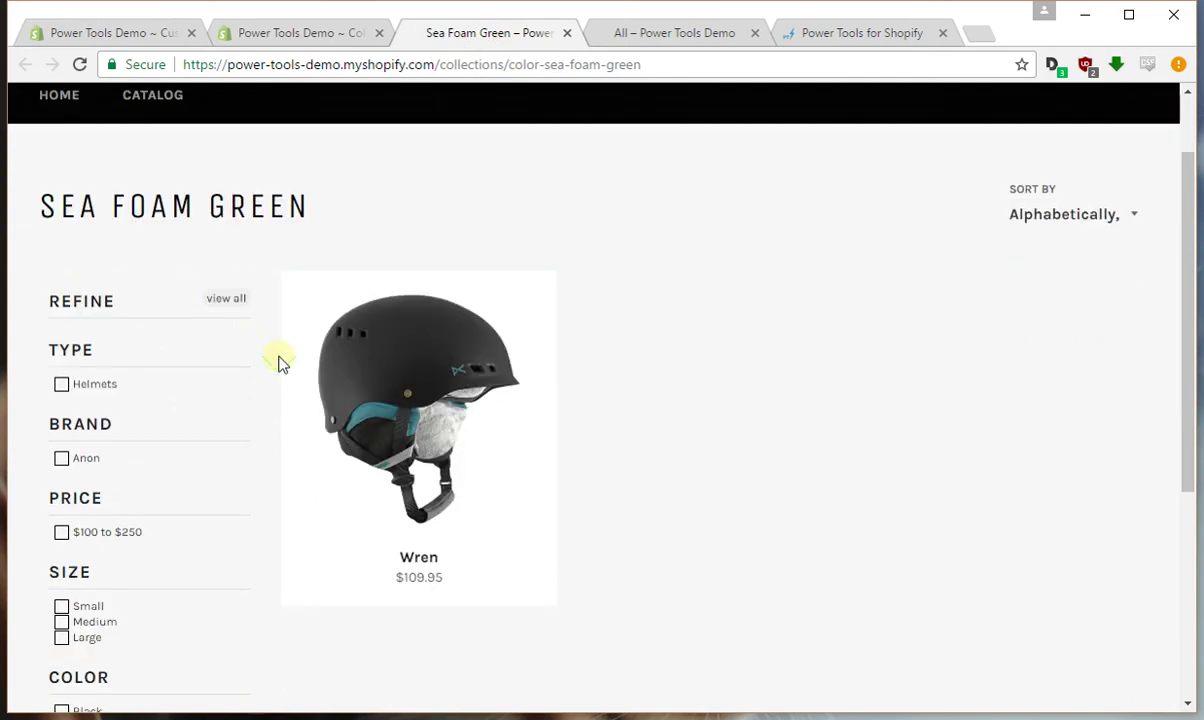
scroll(280, 360, "down", 3)
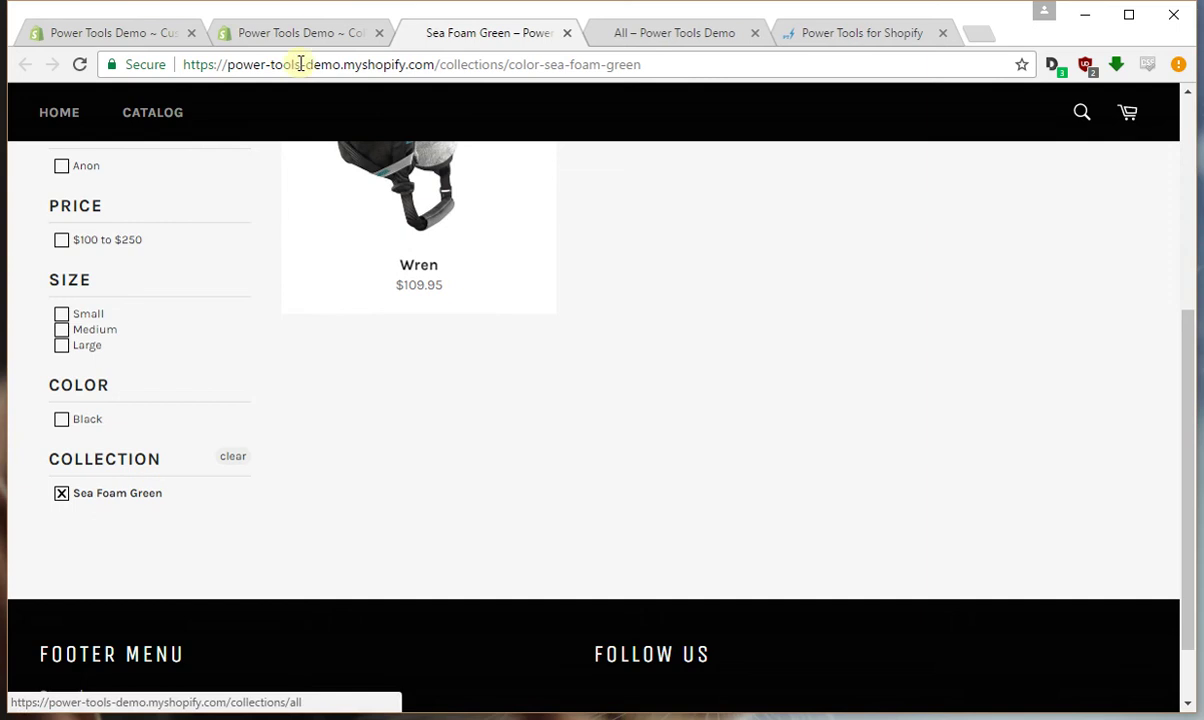
Save the theme with Show Current Collection off and reload the Sea Foam Green storefront page to check its filters
left_click(118, 36)
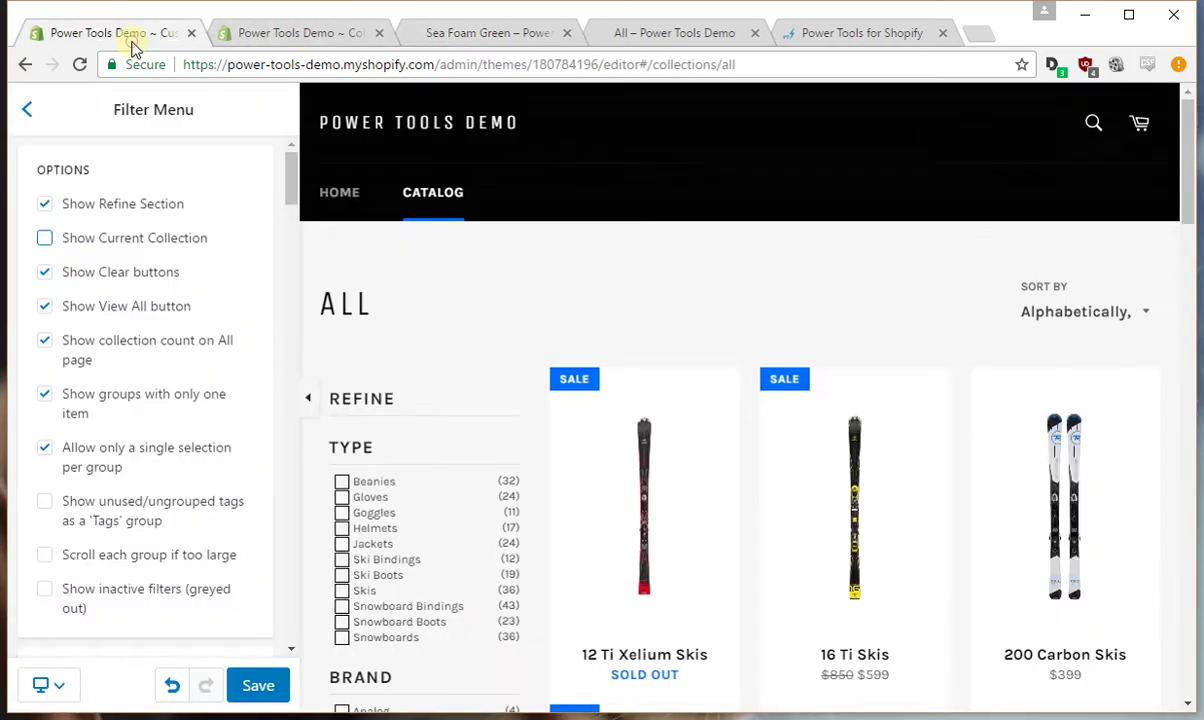
left_click(278, 690)
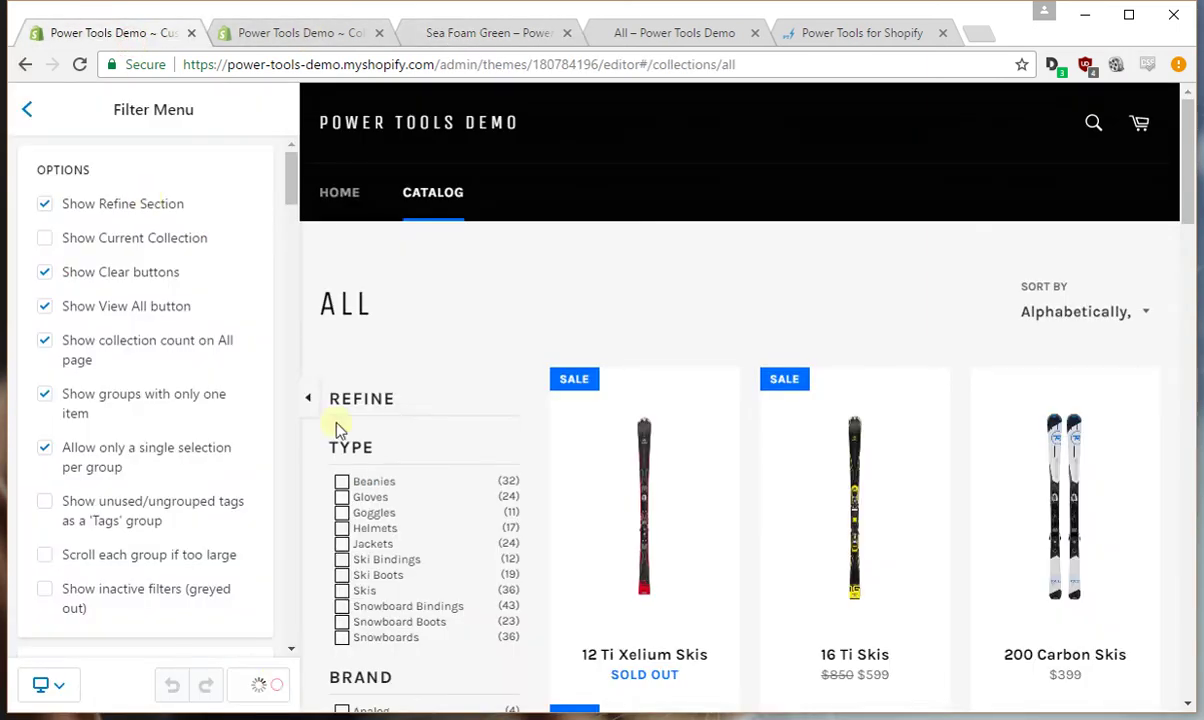
left_click(490, 34)
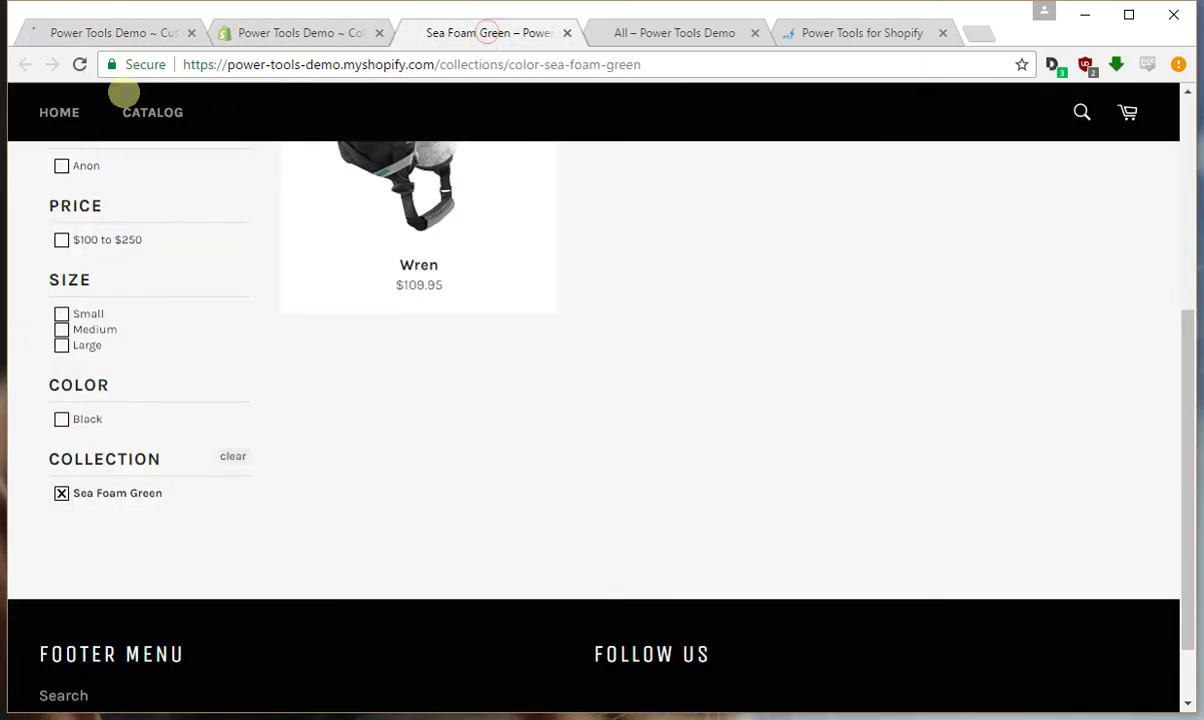
left_click(80, 65)
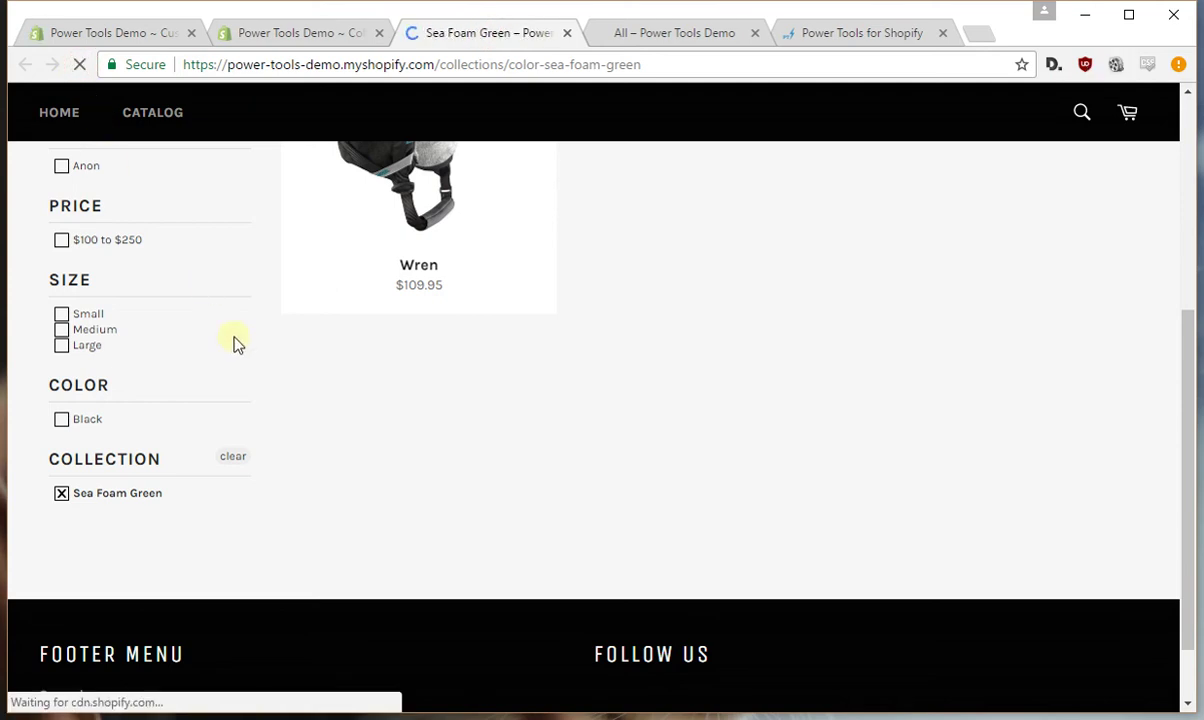
scroll(205, 445, "up", 4)
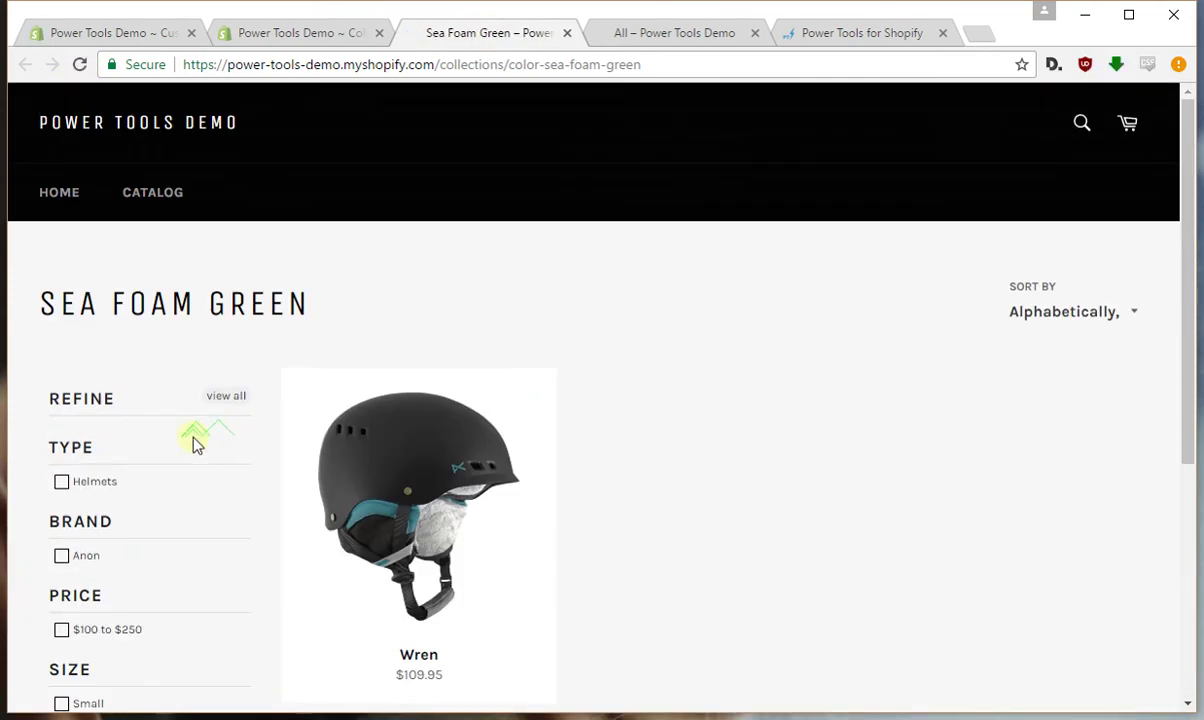
Turn Show Current Collection back on and preview the Beanies collection alongside the Filter Menu settings
left_click(128, 33)
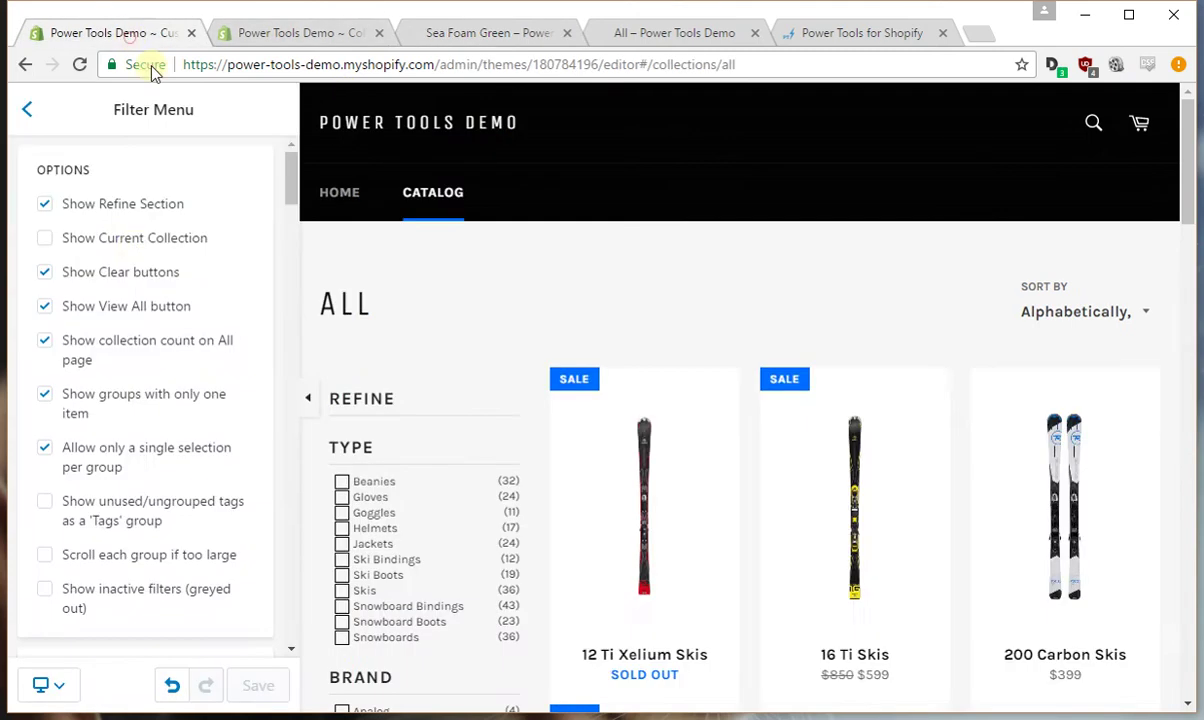
left_click(132, 247)
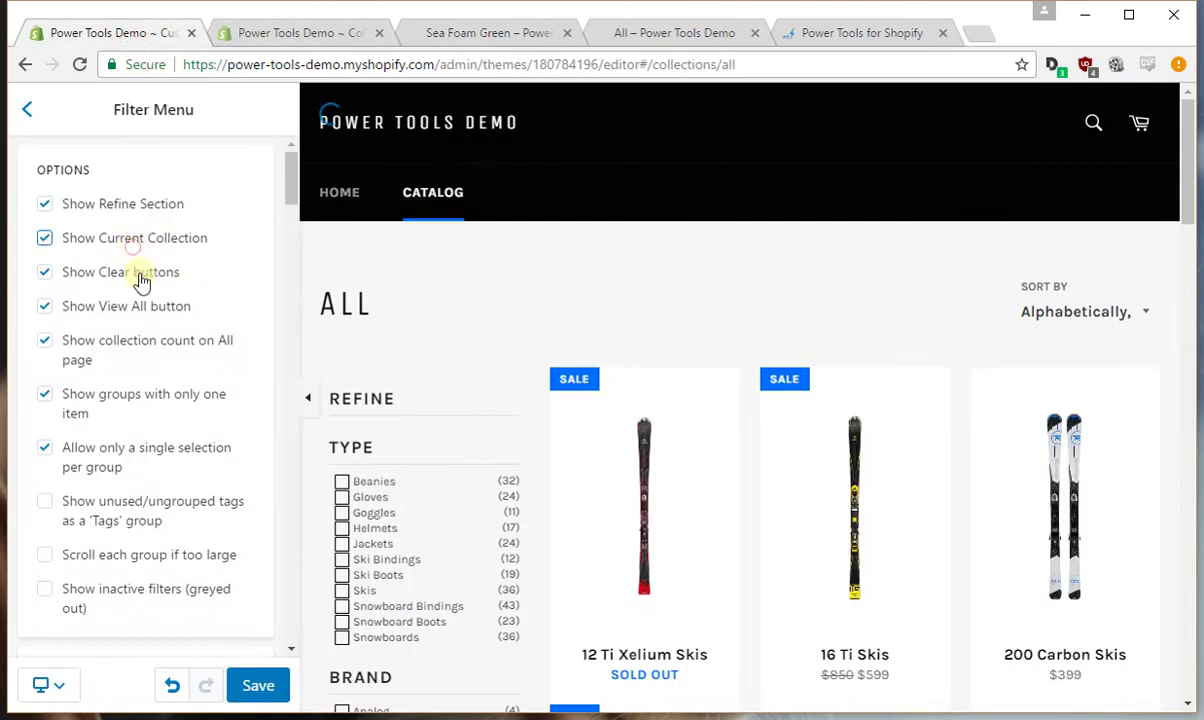
left_click(386, 488)
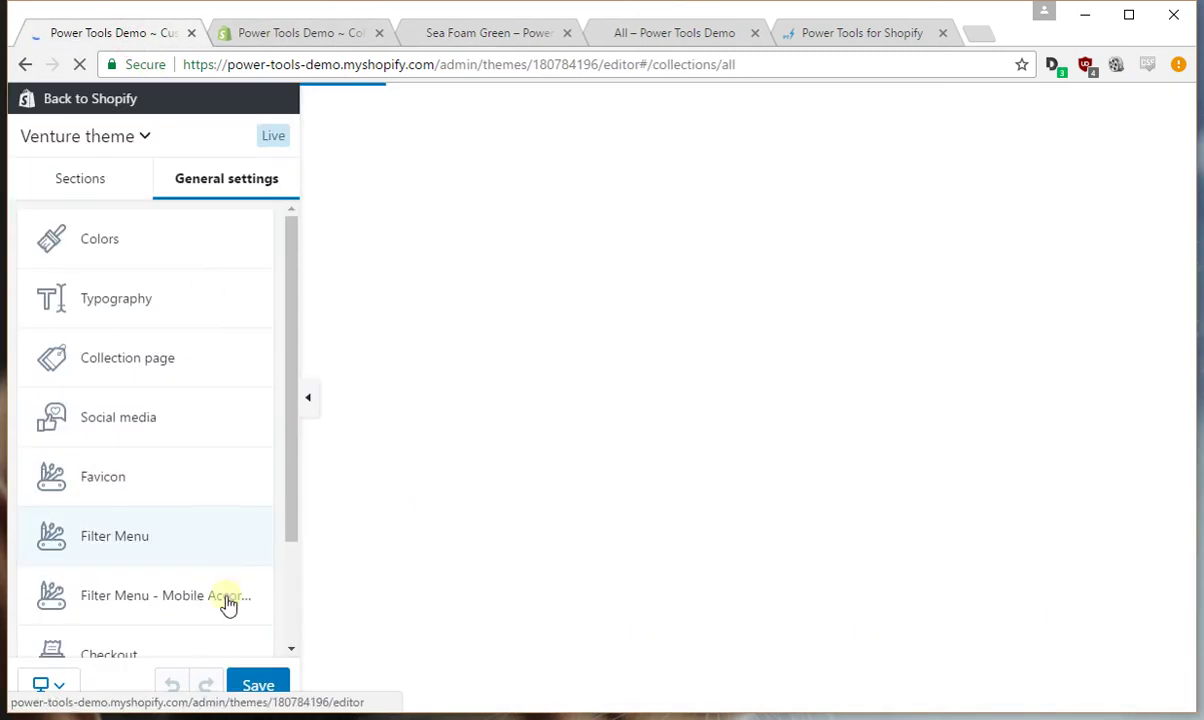
left_click(122, 537)
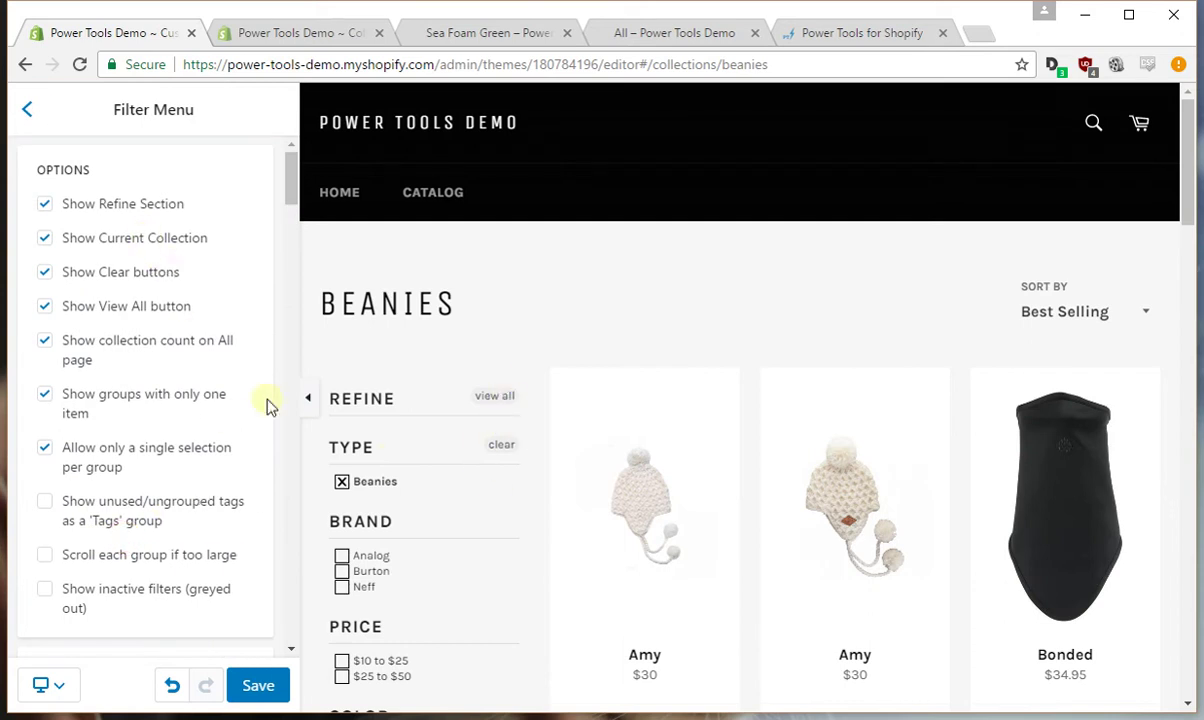
Switch Show Clear buttons and Show View All button off and back on in turn, and save the theme
left_click(136, 277)
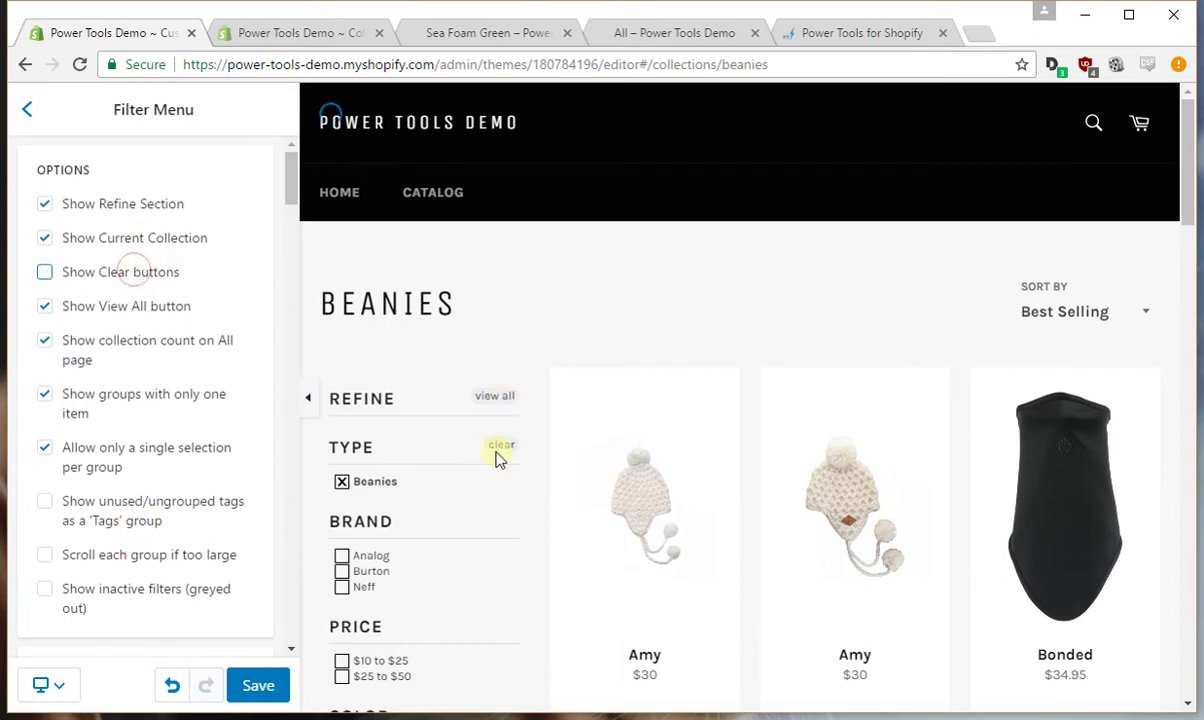
left_click(113, 276)
left_click(126, 312)
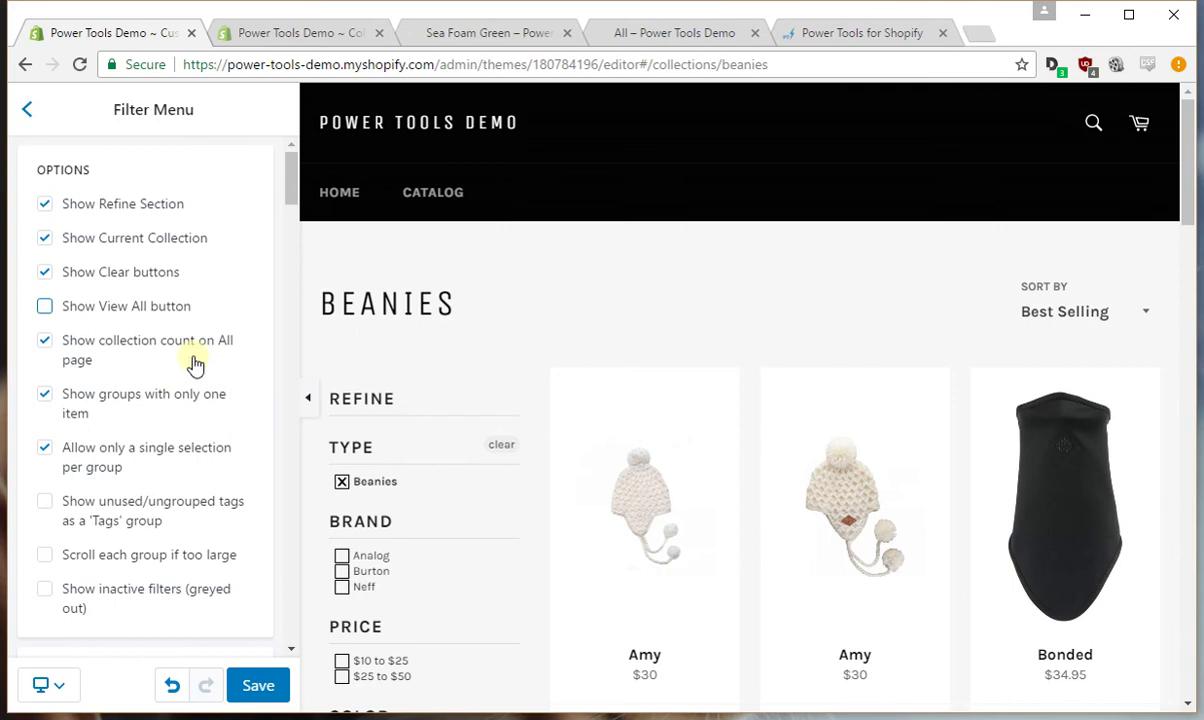
left_click(142, 311)
left_click(256, 682)
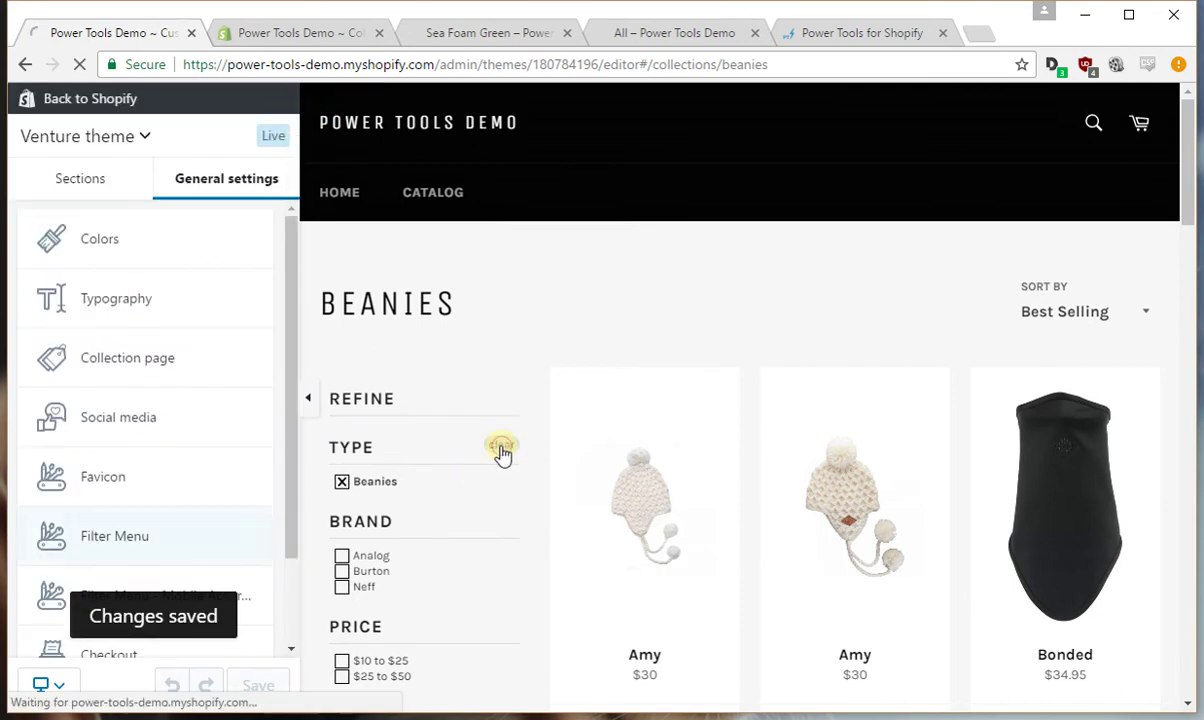
Return to the Filter Menu settings with the full catalog previewed and switch Show collection count on All page off and back on
left_click(100, 540)
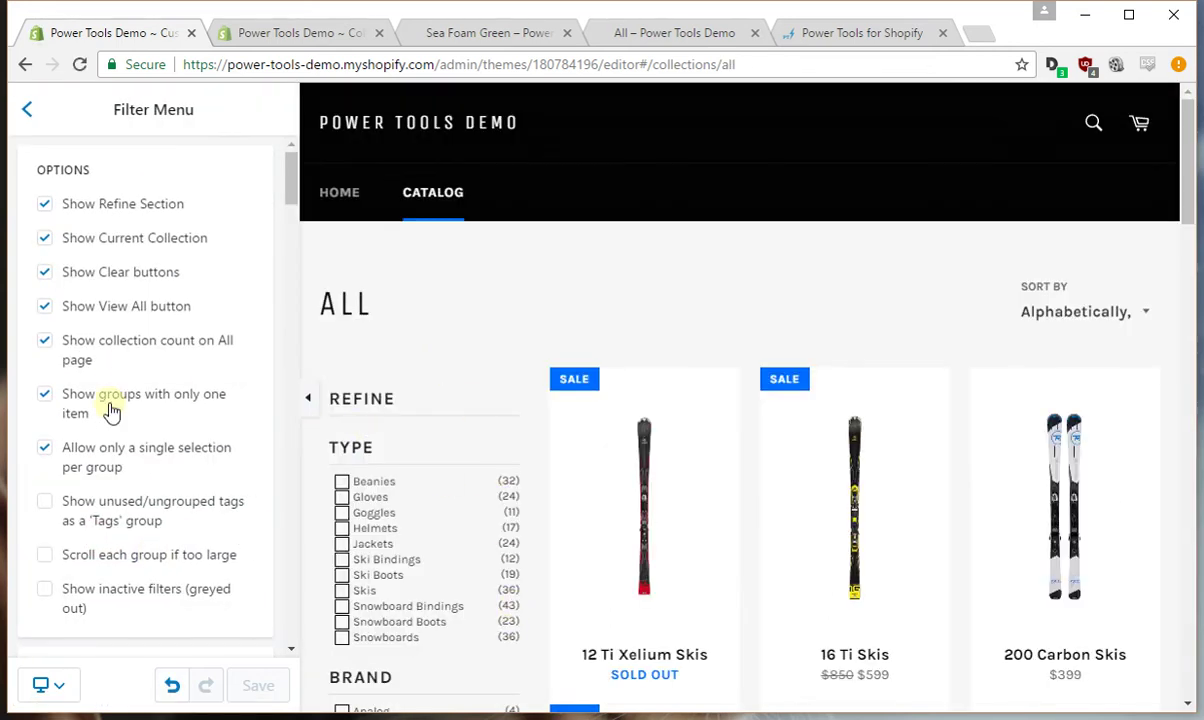
left_click(134, 341)
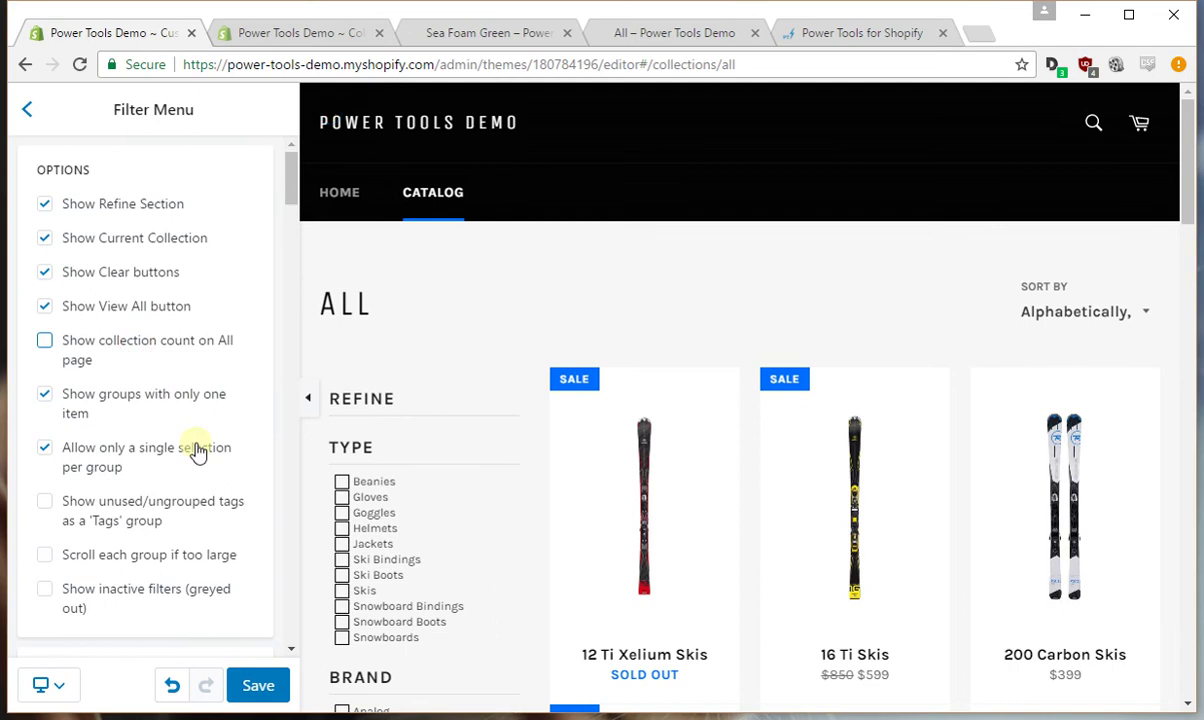
left_click(129, 343)
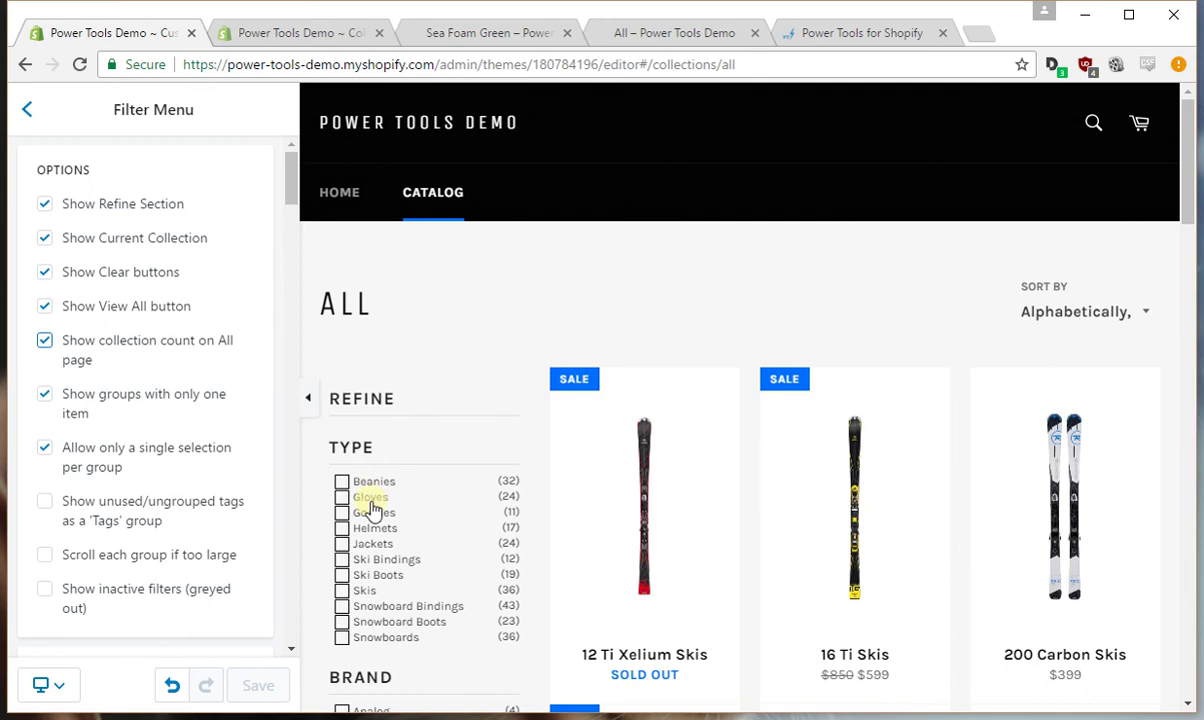
Examine the product counts beside the Type, Brand, Price and Size filters in the catalog preview
scroll(377, 556, "down", 1)
scroll(377, 553, "down", 5)
scroll(380, 540, "up", 5)
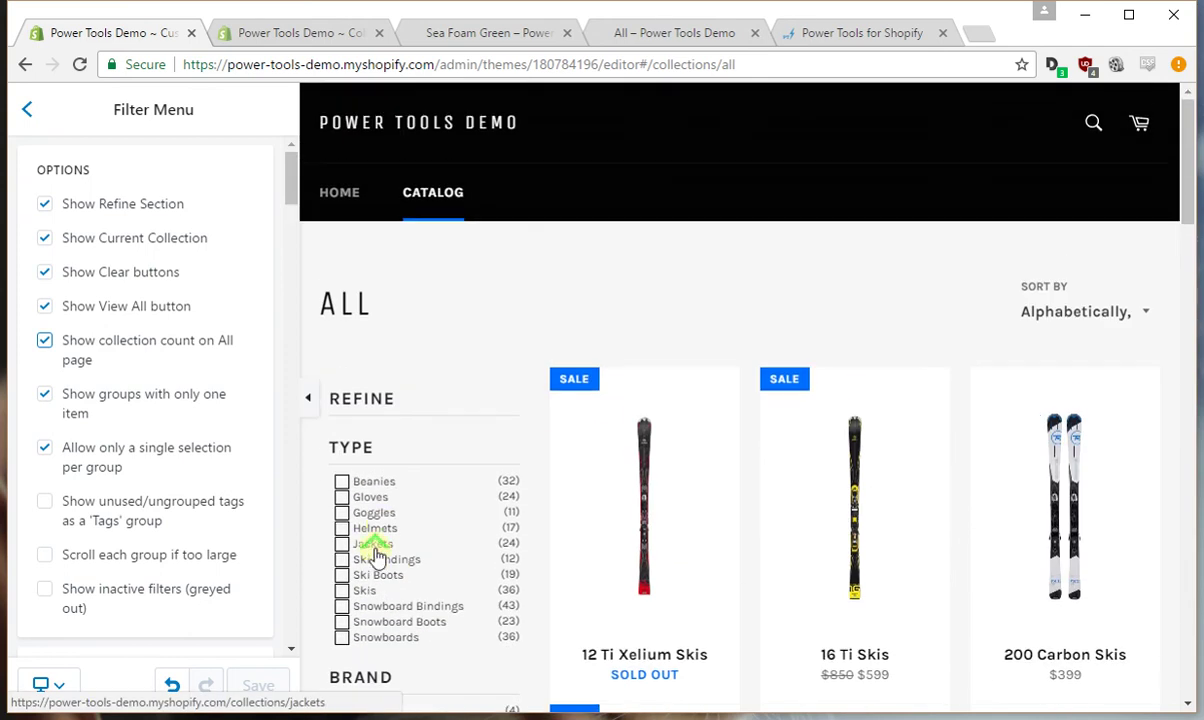
scroll(388, 528, "down", 7)
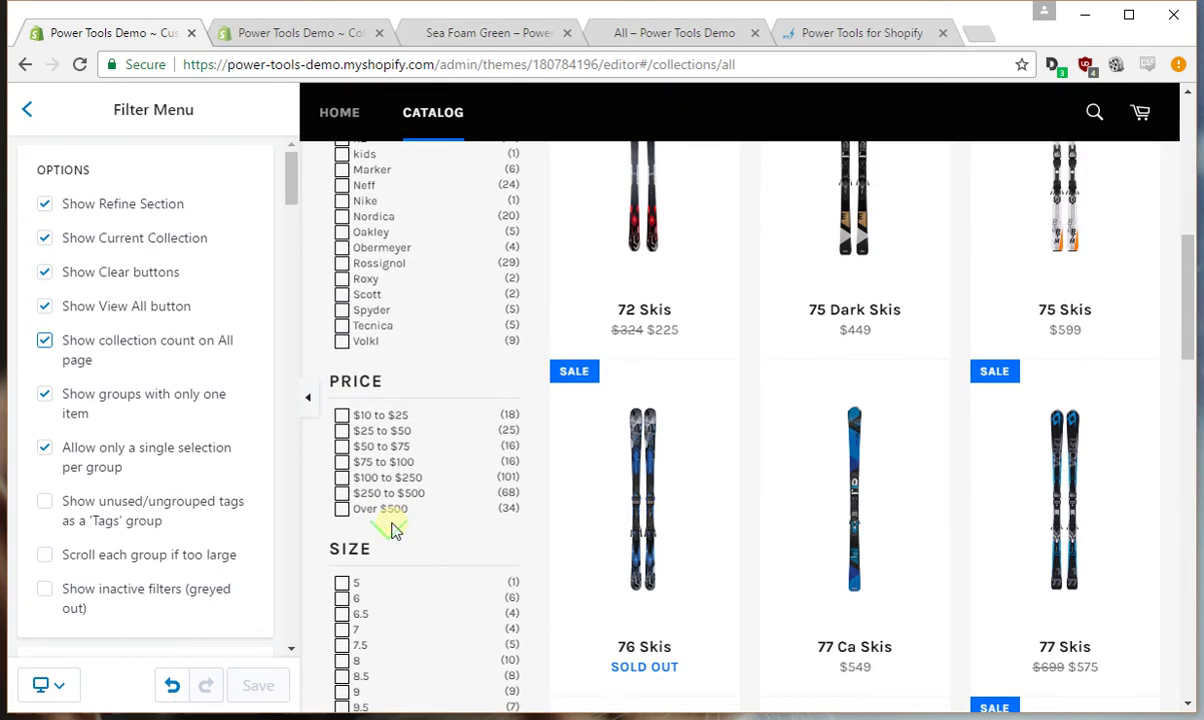
scroll(395, 531, "down", 2)
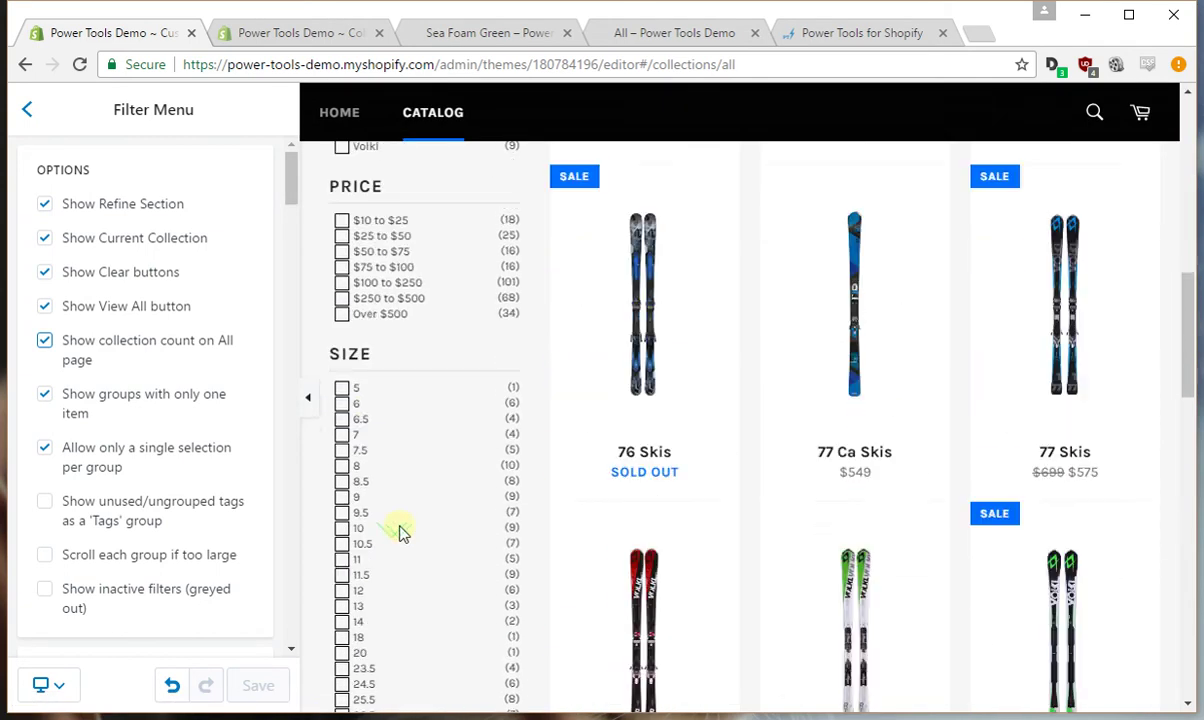
scroll(399, 532, "up", 7)
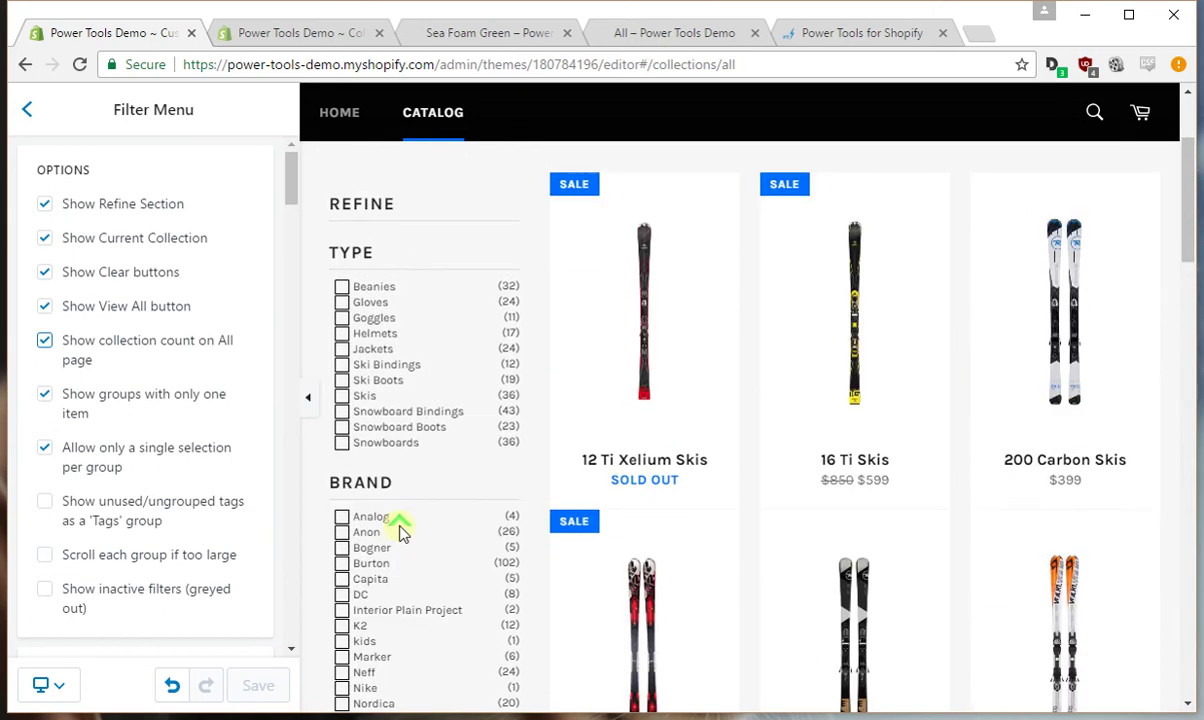
scroll(399, 532, "up", 2)
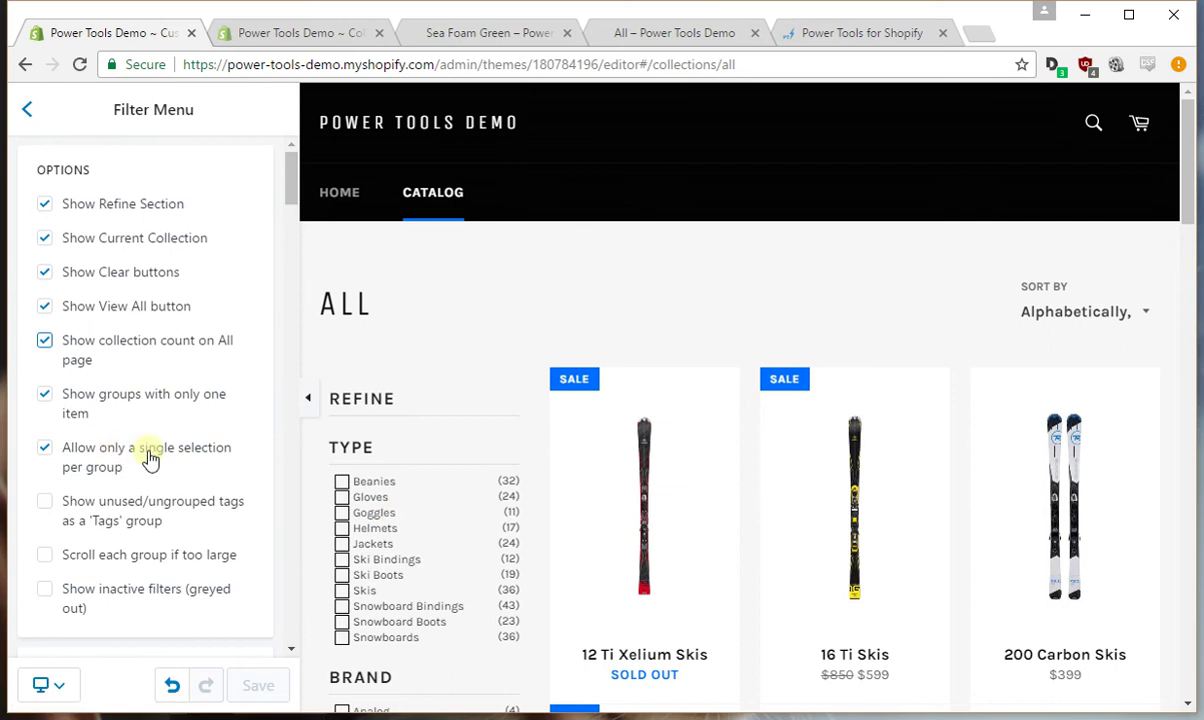
Turn off Allow only a single selection per group in the Filter Menu options
scroll(410, 510, "down", 3)
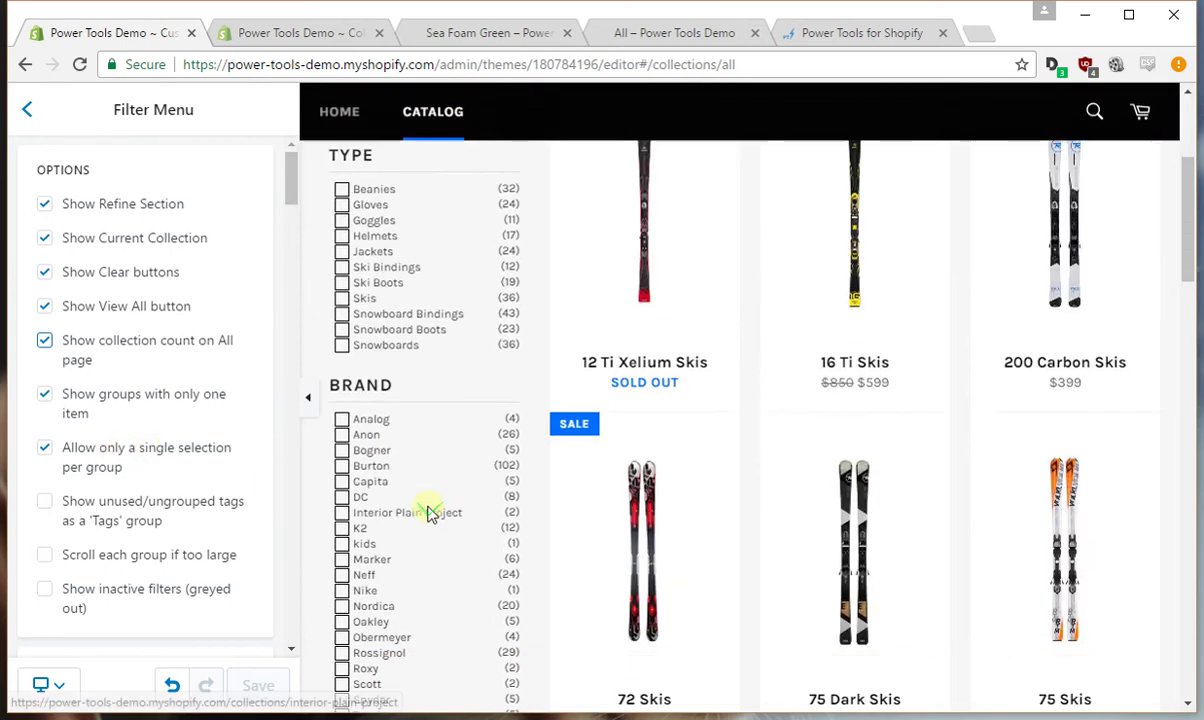
scroll(430, 510, "up", 3)
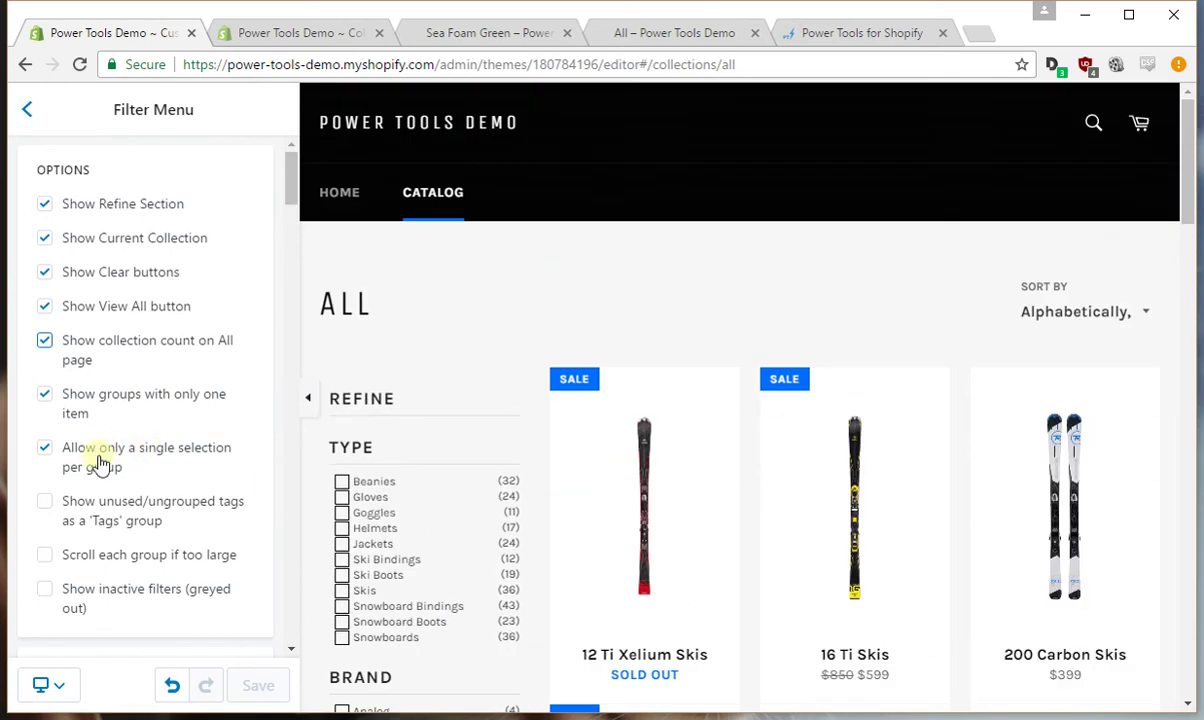
left_click(125, 452)
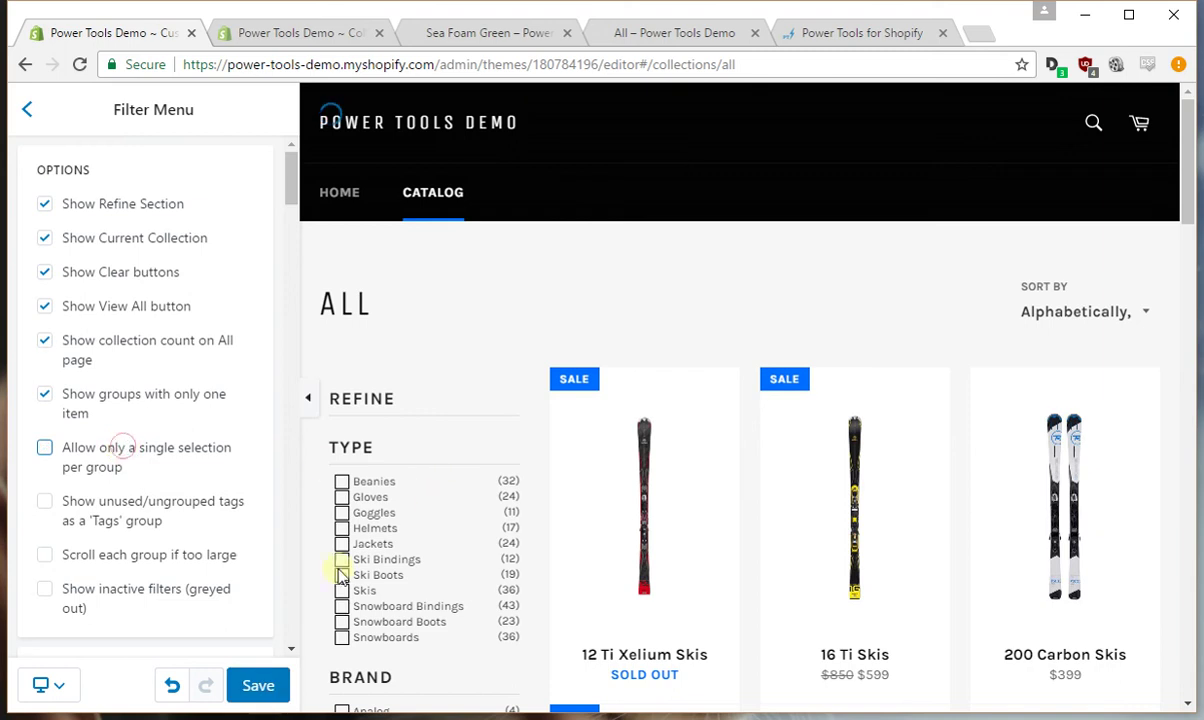
Save the theme, then try the size 6 filter in the catalog preview and clear it again
left_click(260, 685)
scroll(475, 525, "down", 10)
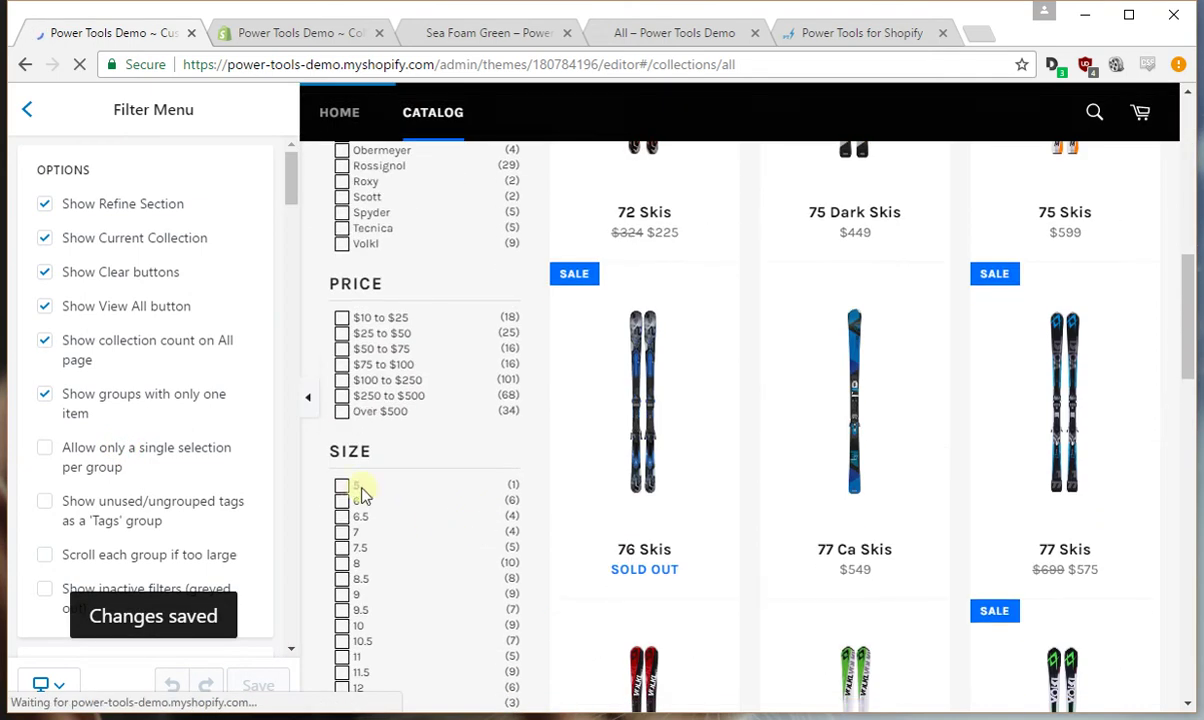
left_click(345, 500)
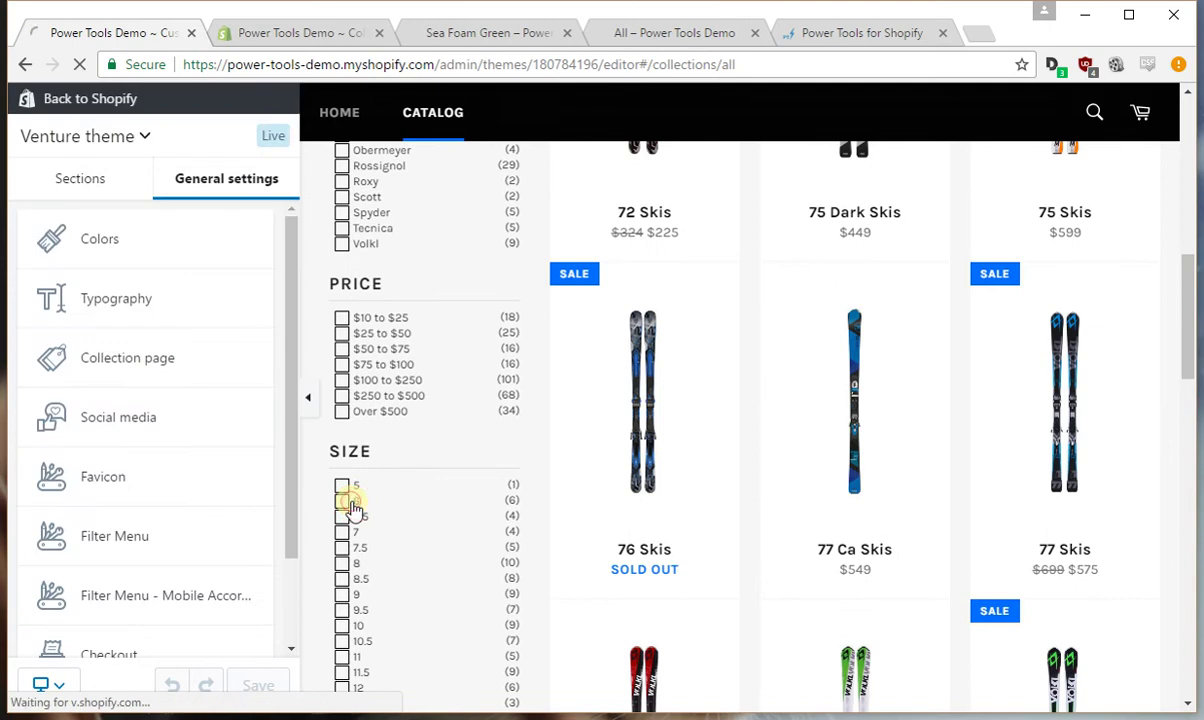
scroll(410, 487, "down", 4)
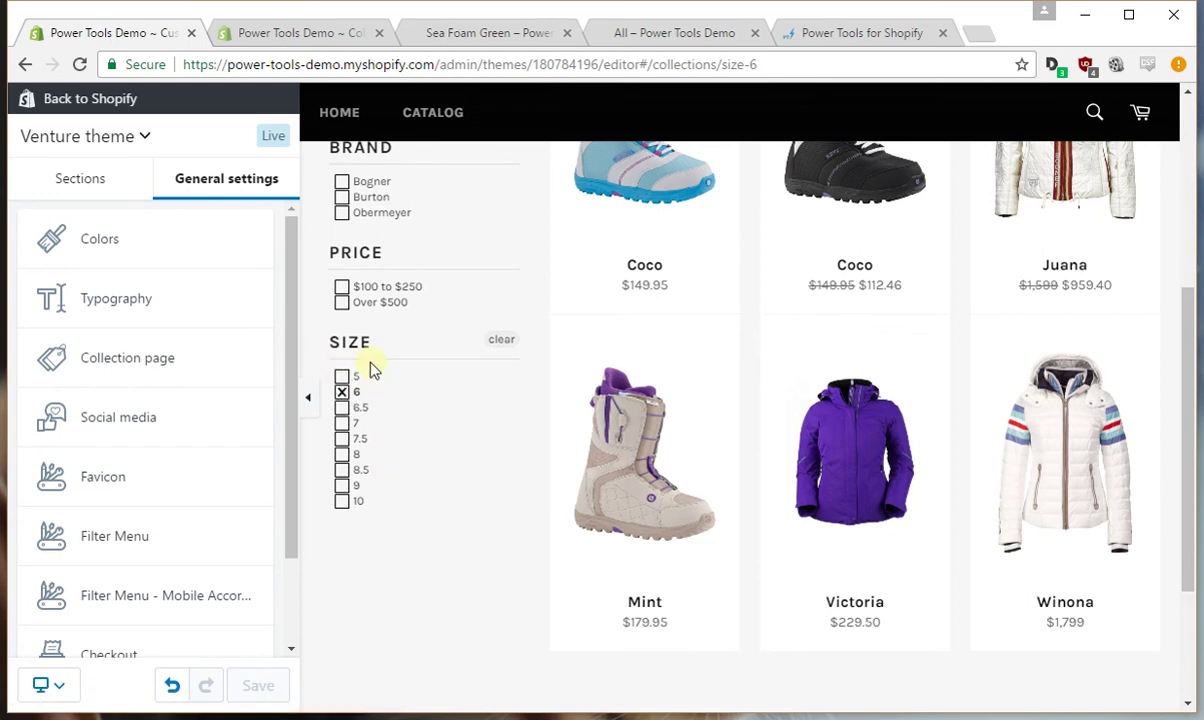
scroll(427, 380, "up", 1)
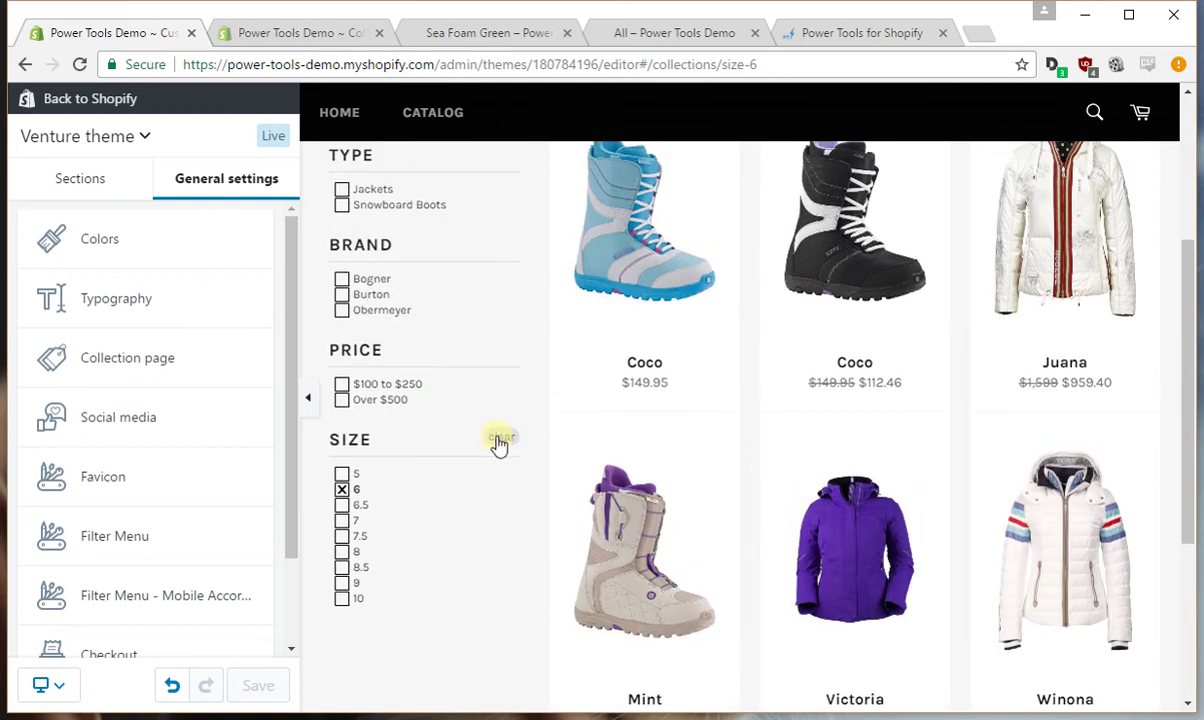
left_click(499, 436)
Turn Allow only a single selection per group back on in the Filter Menu options and save the theme
left_click(114, 536)
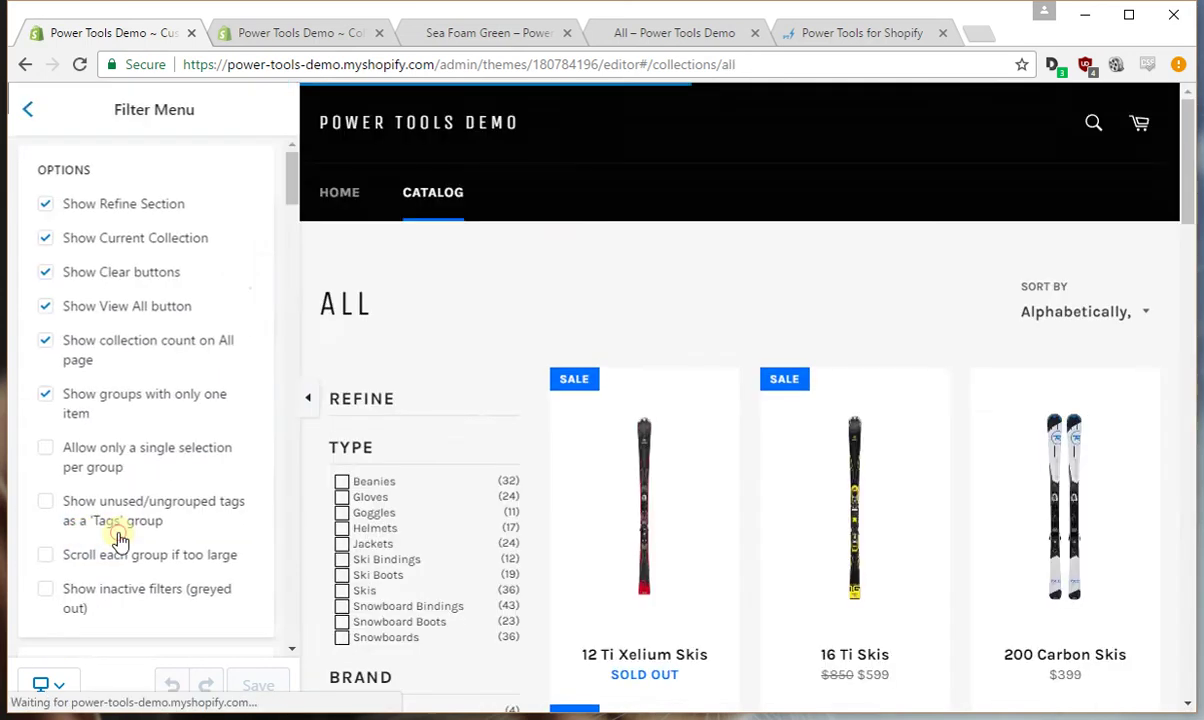
left_click(115, 464)
left_click(260, 684)
Turn on Show unused/ungrouped tags as a 'Tags' group and save the theme
left_click(128, 500)
scroll(506, 463, "down", 15)
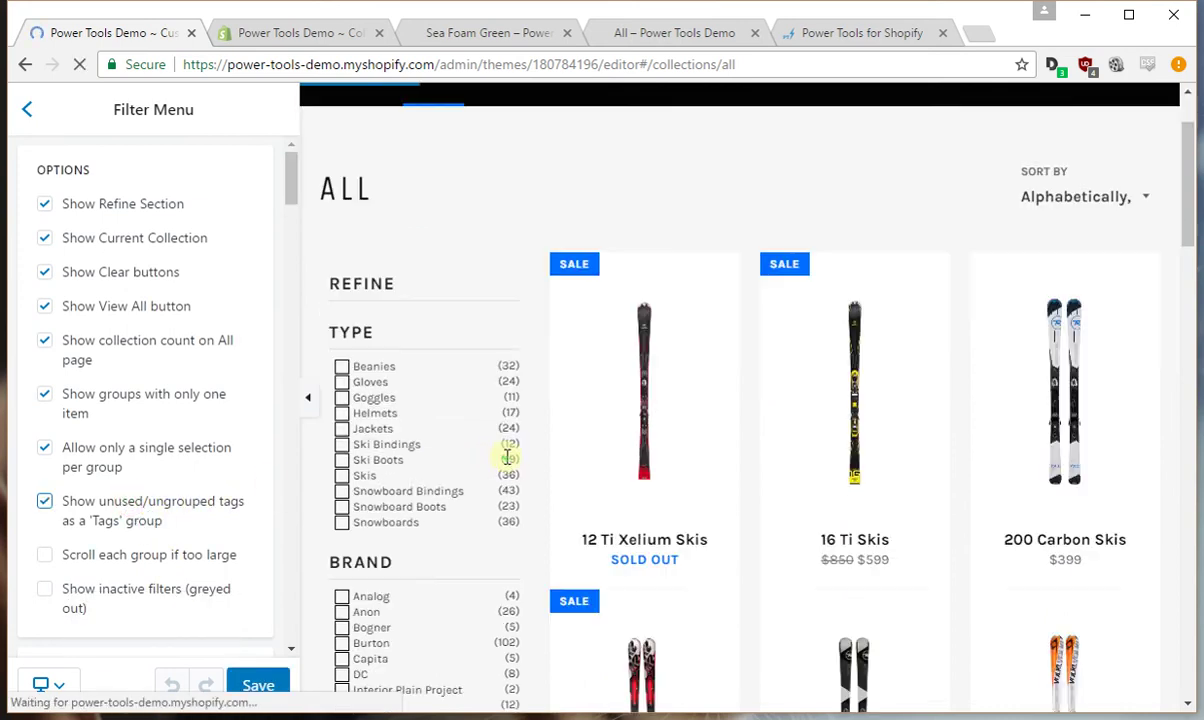
scroll(506, 463, "down", 10)
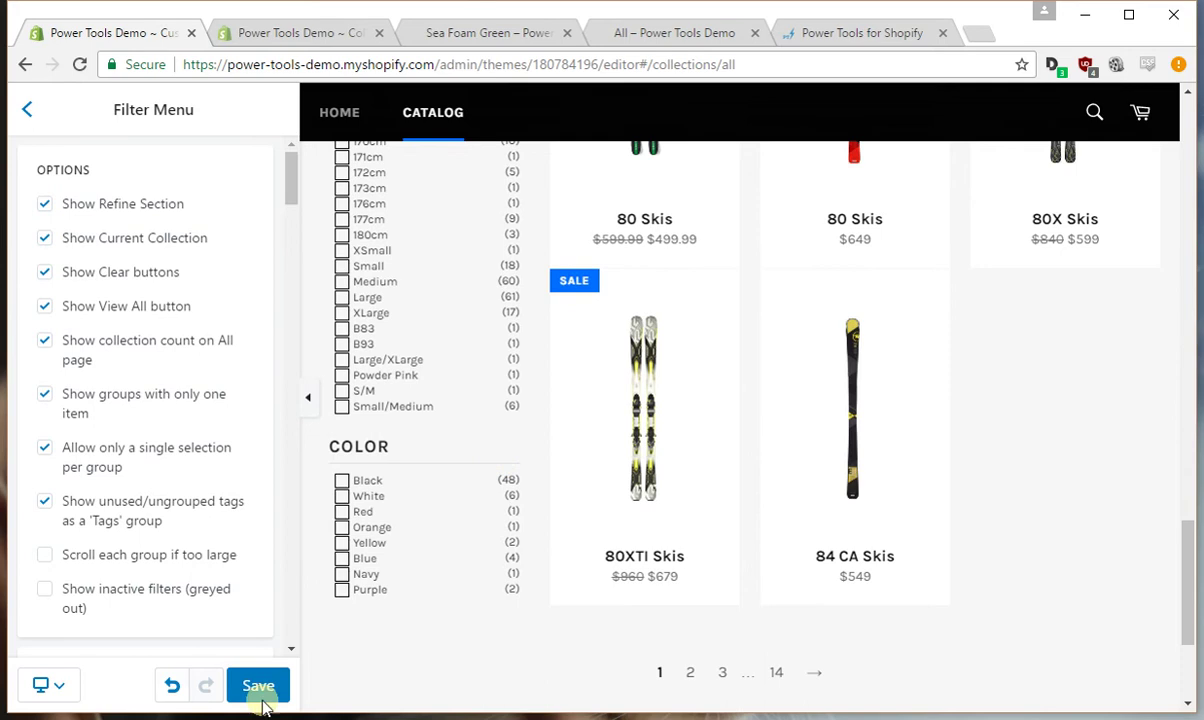
left_click(258, 687)
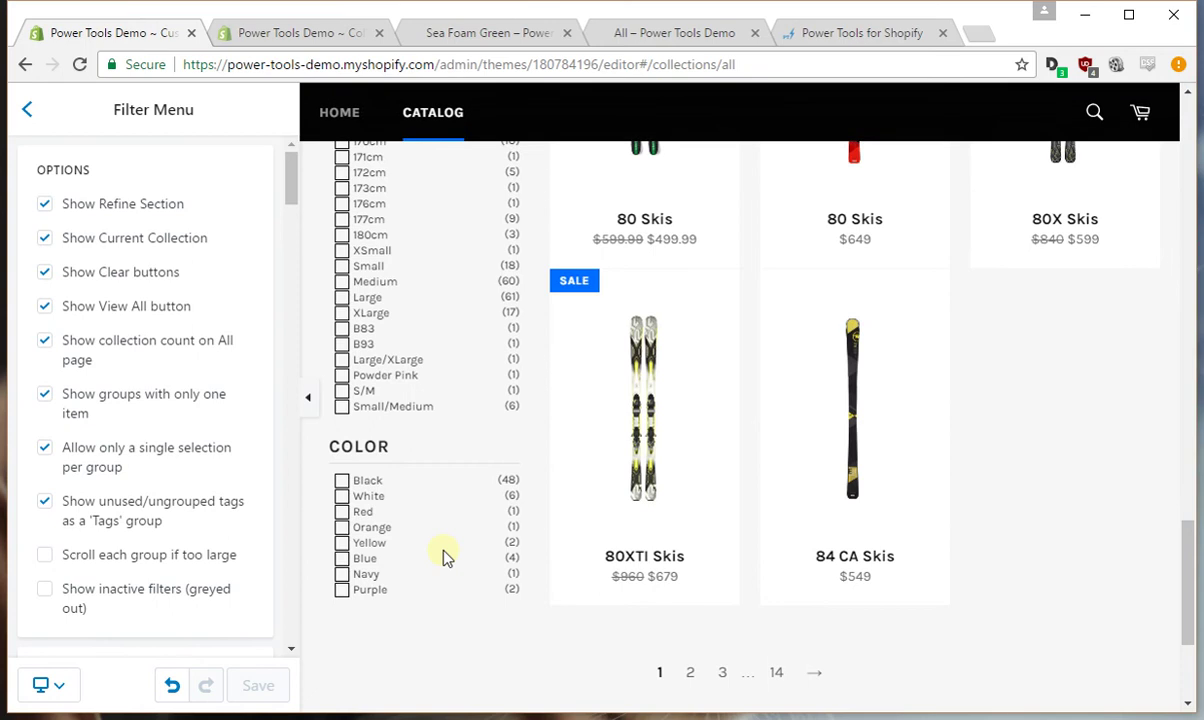
Reload the full catalog in the preview and look through its filter groups for a Tags group
left_click(432, 120)
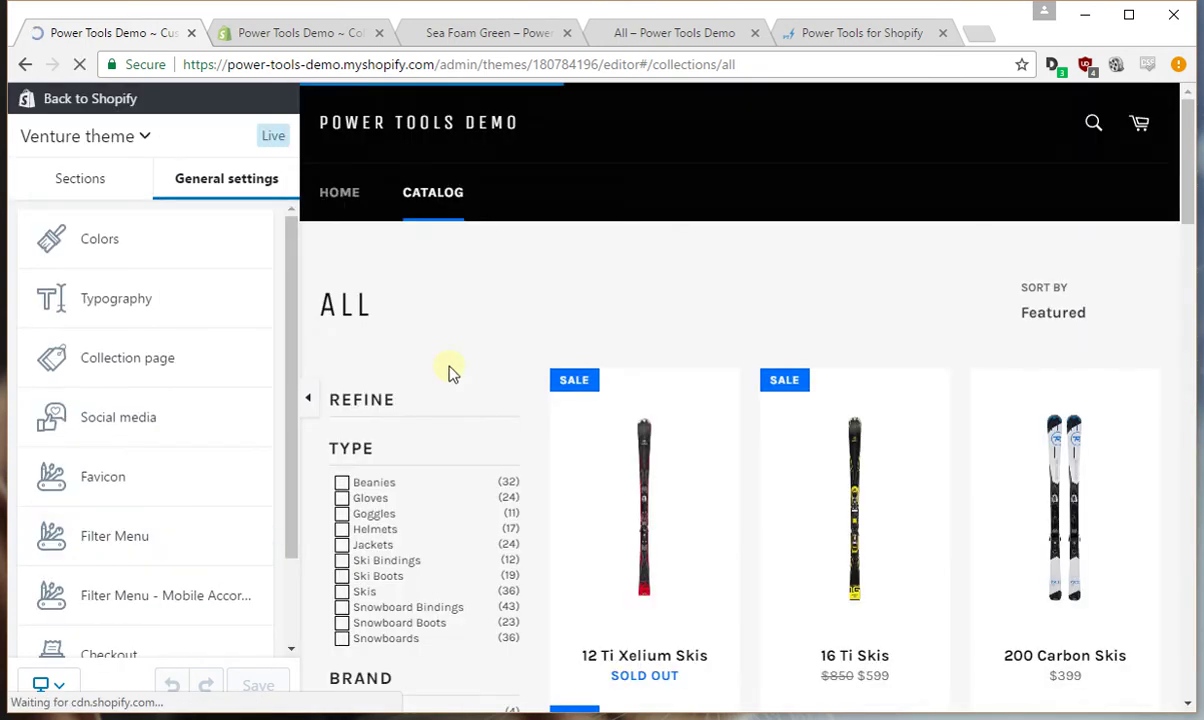
scroll(422, 350, "down", 20)
scroll(445, 385, "down", 2)
scroll(445, 385, "up", 20)
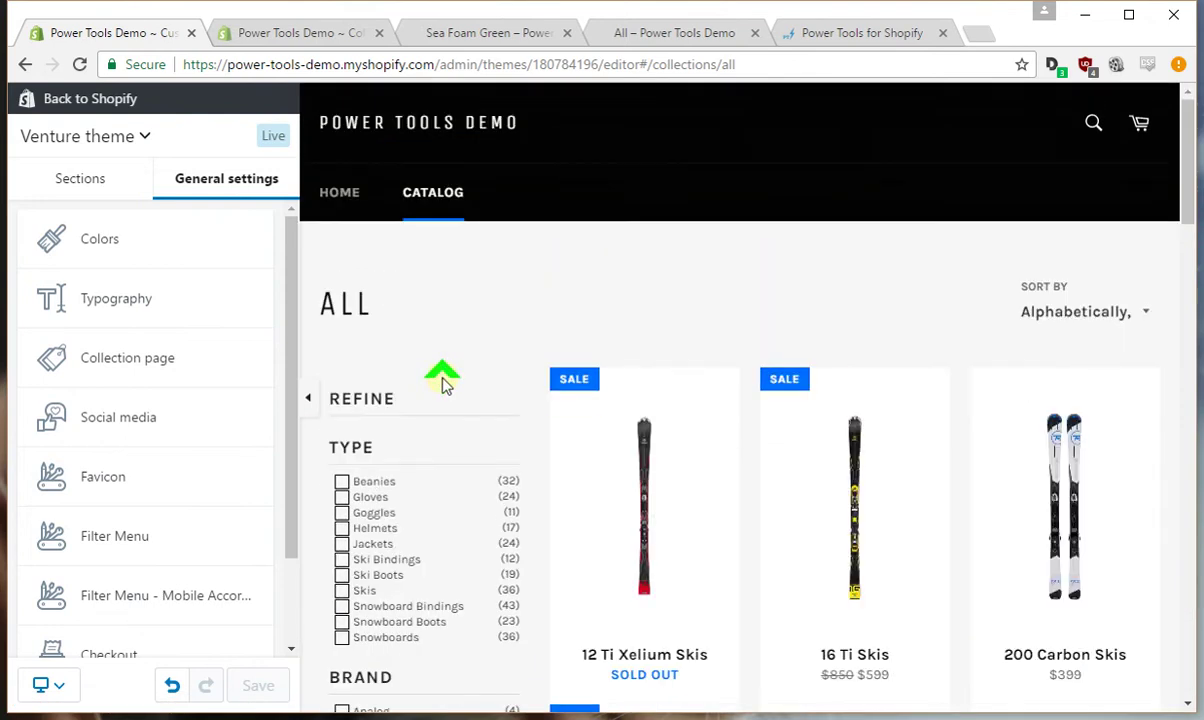
Filter the catalog preview by the Snowboards type and examine the Tags group below the sizes
left_click(116, 535)
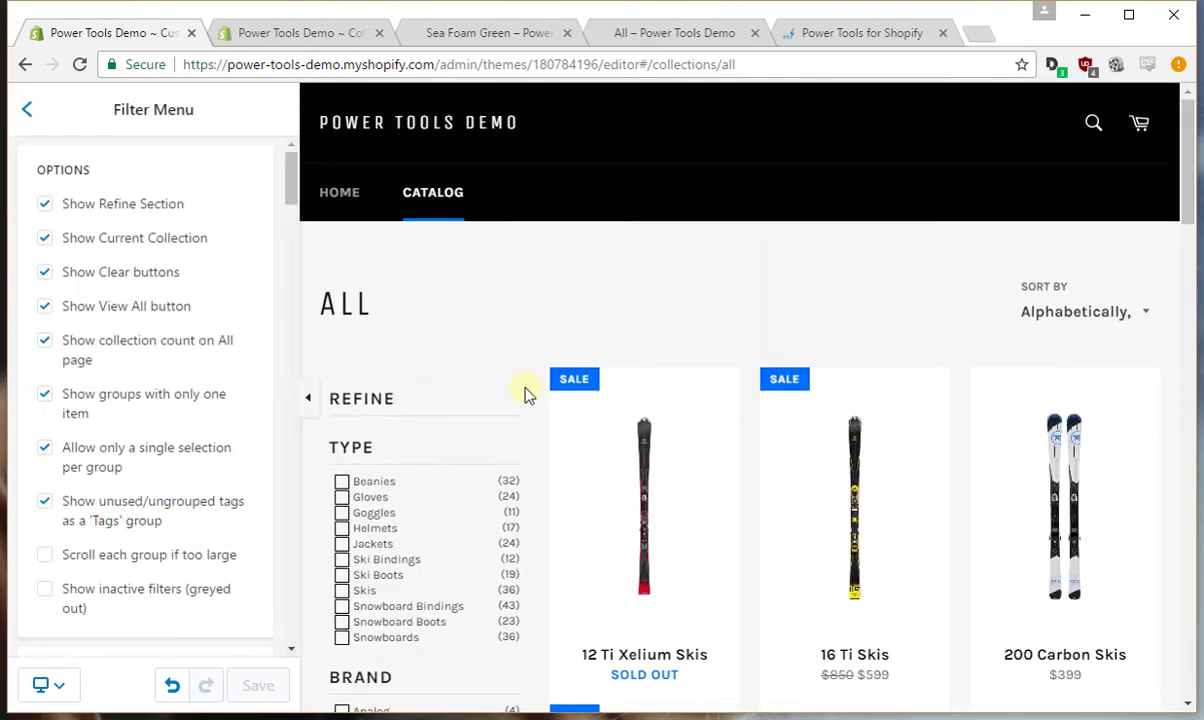
left_click(390, 637)
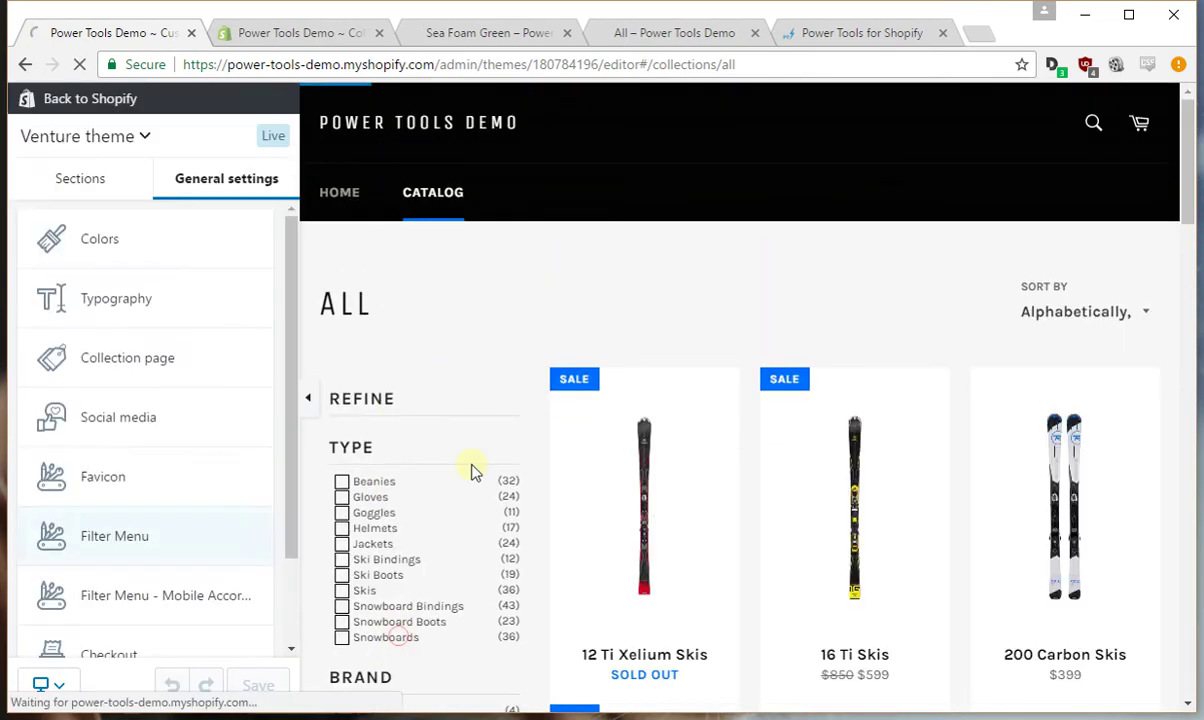
scroll(470, 478, "down", 8)
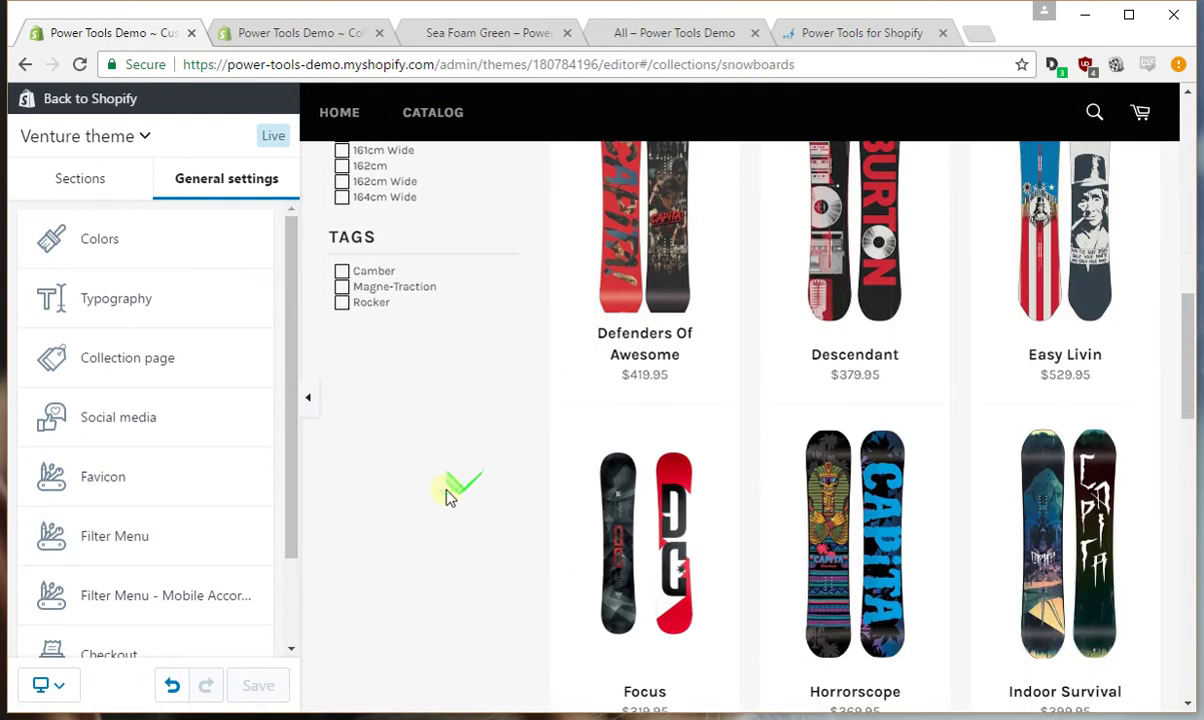
scroll(449, 497, "up", 2)
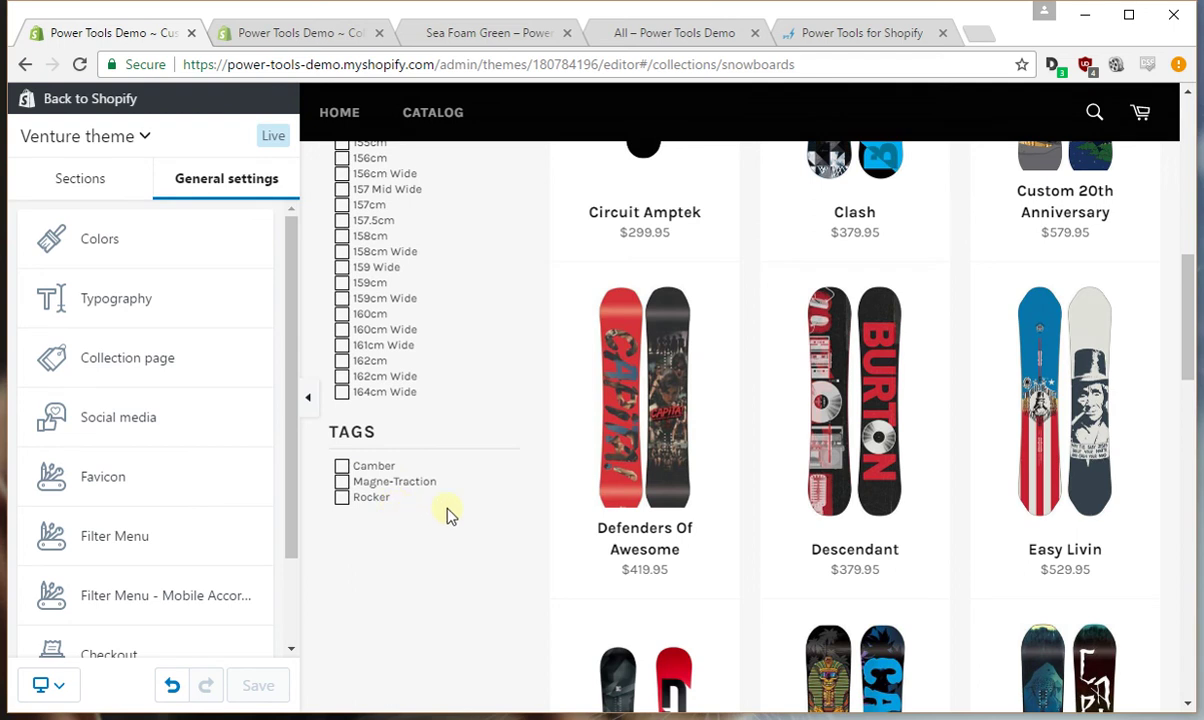
Turn on Scroll each group if too large in the Filter Menu options and save the theme
left_click(118, 542)
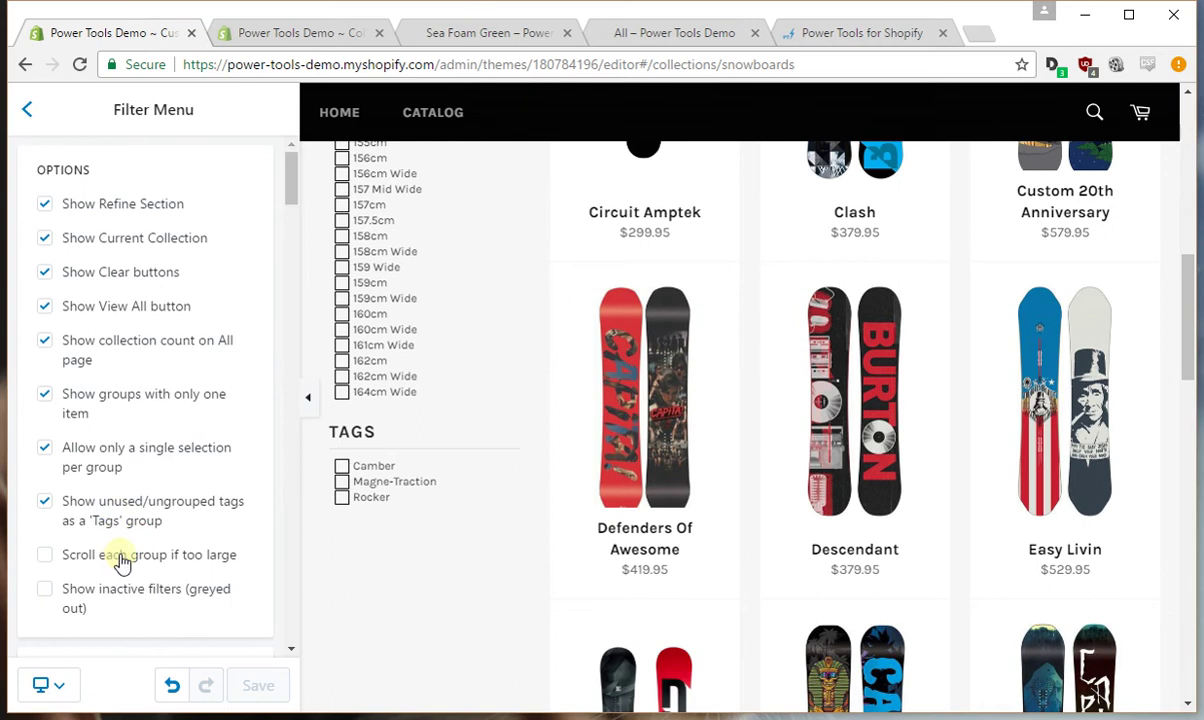
scroll(468, 308, "up", 7)
scroll(446, 376, "down", 6)
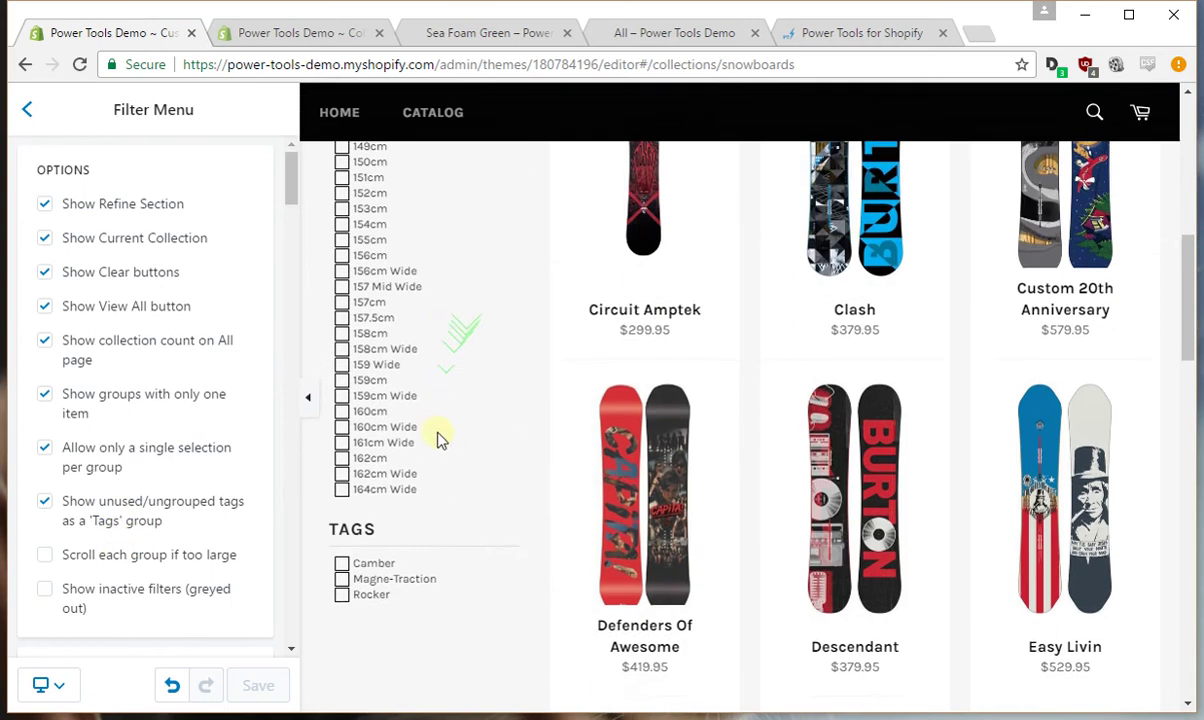
scroll(440, 445, "up", 2)
left_click(140, 562)
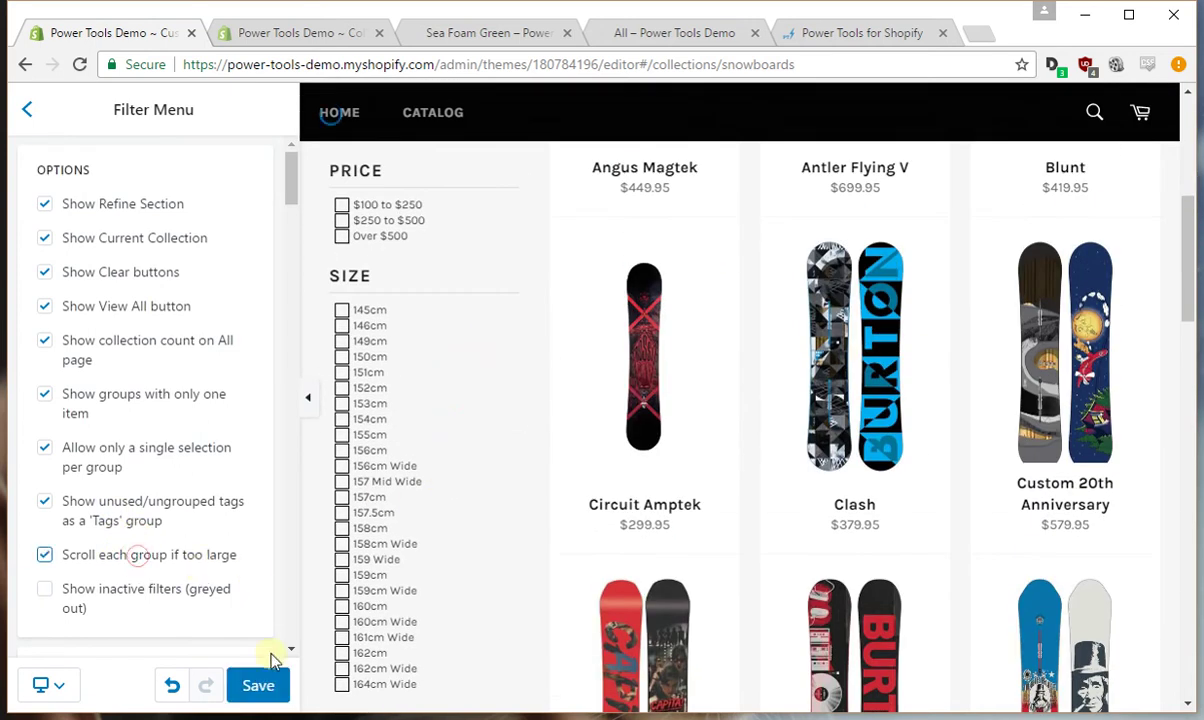
left_click(260, 687)
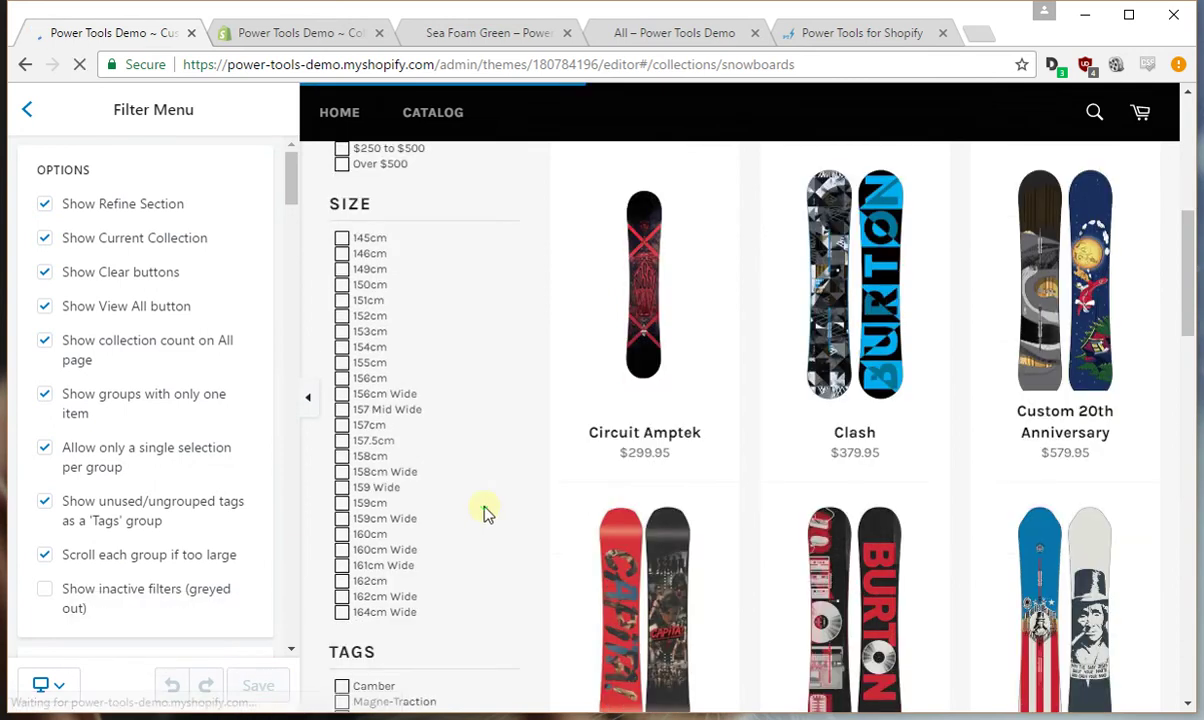
Clear the Snowboards type filter in the preview and check the scrolling of the catalog's Size group
scroll(463, 440, "down", 3)
scroll(460, 442, "up", 7)
left_click(505, 366)
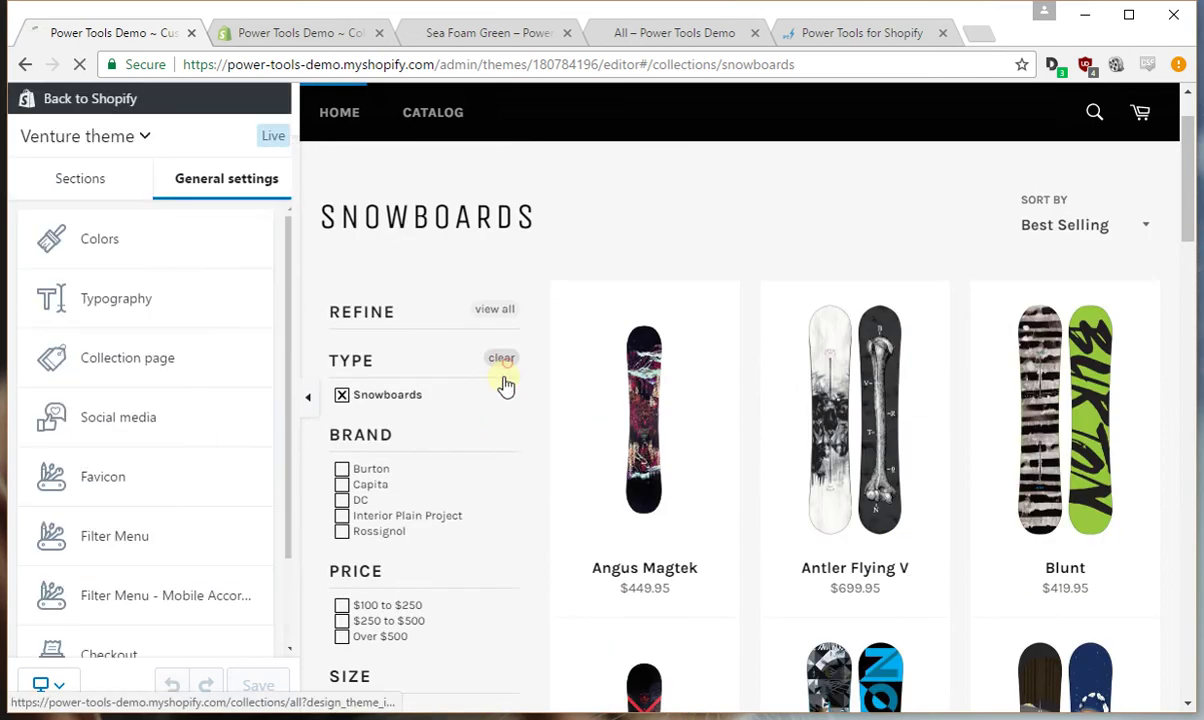
scroll(472, 483, "down", 10)
scroll(447, 497, "down", 8)
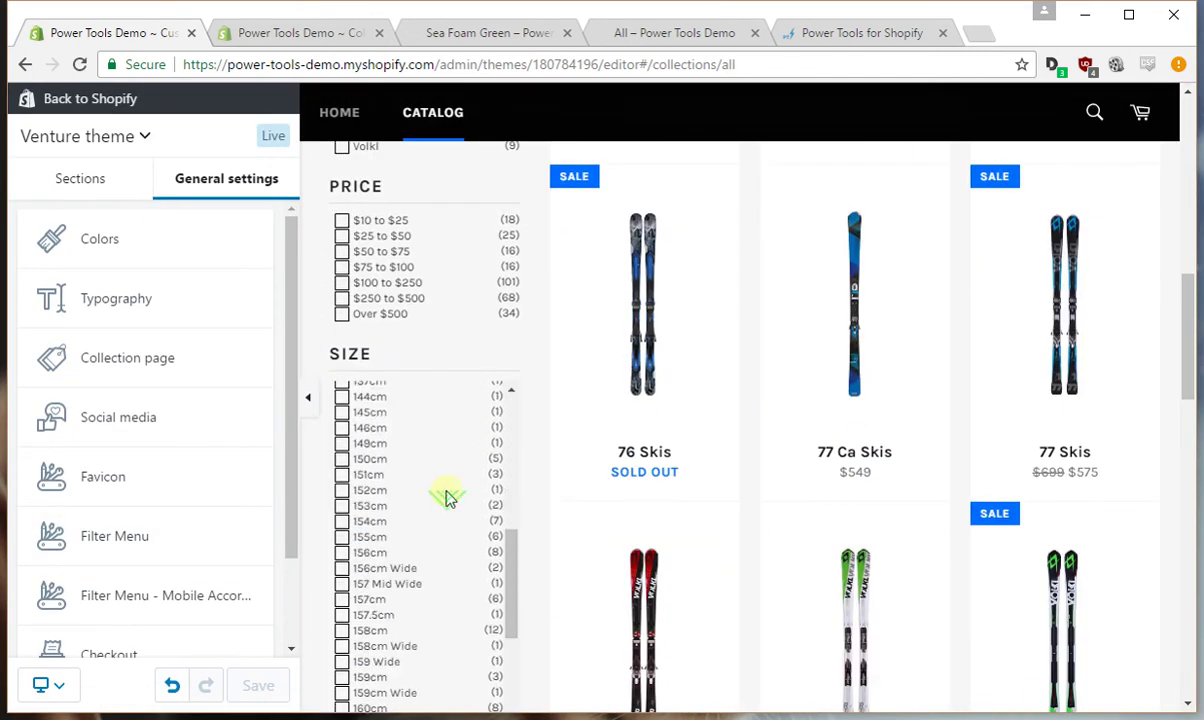
scroll(451, 462, "up", 6)
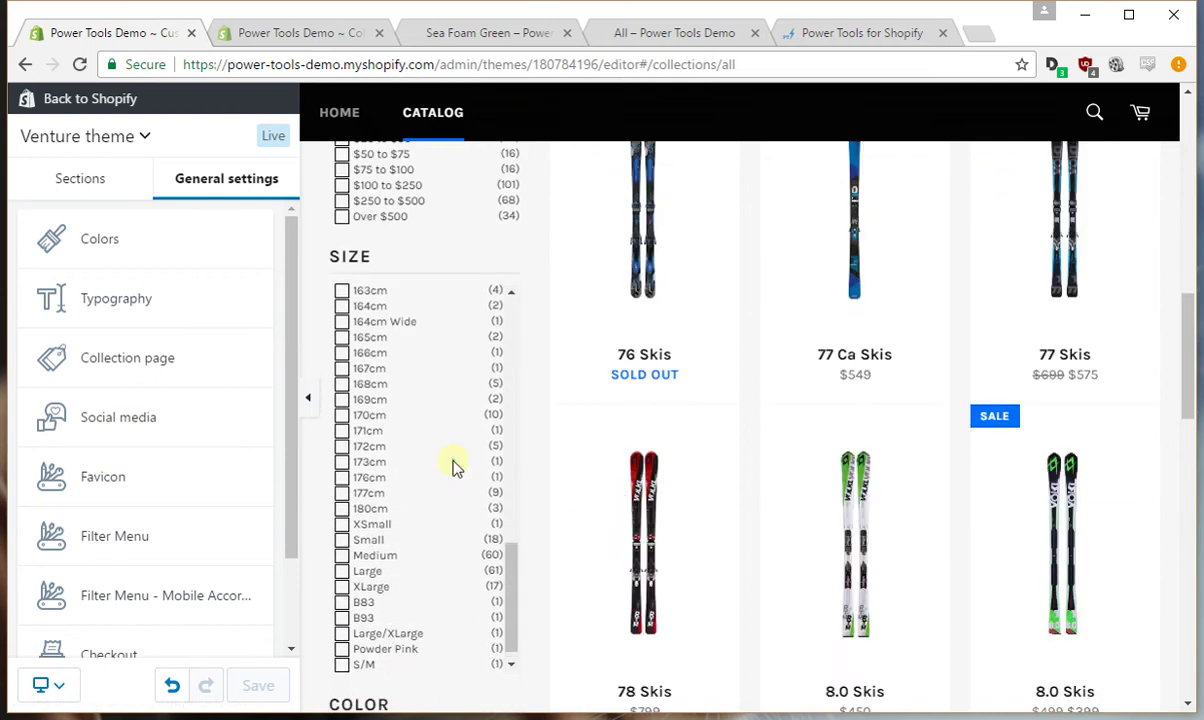
Turn on Show inactive filters (greyed out) in the Filter Menu options
left_click(136, 537)
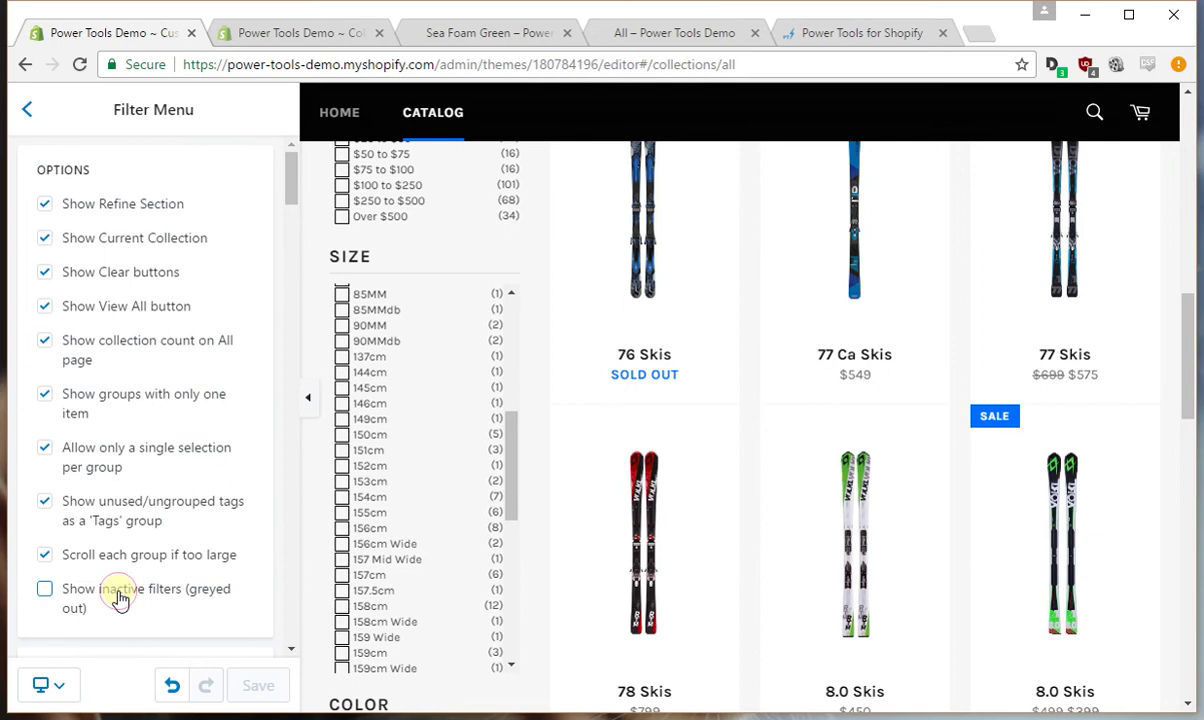
left_click(118, 597)
scroll(533, 435, "up", 8)
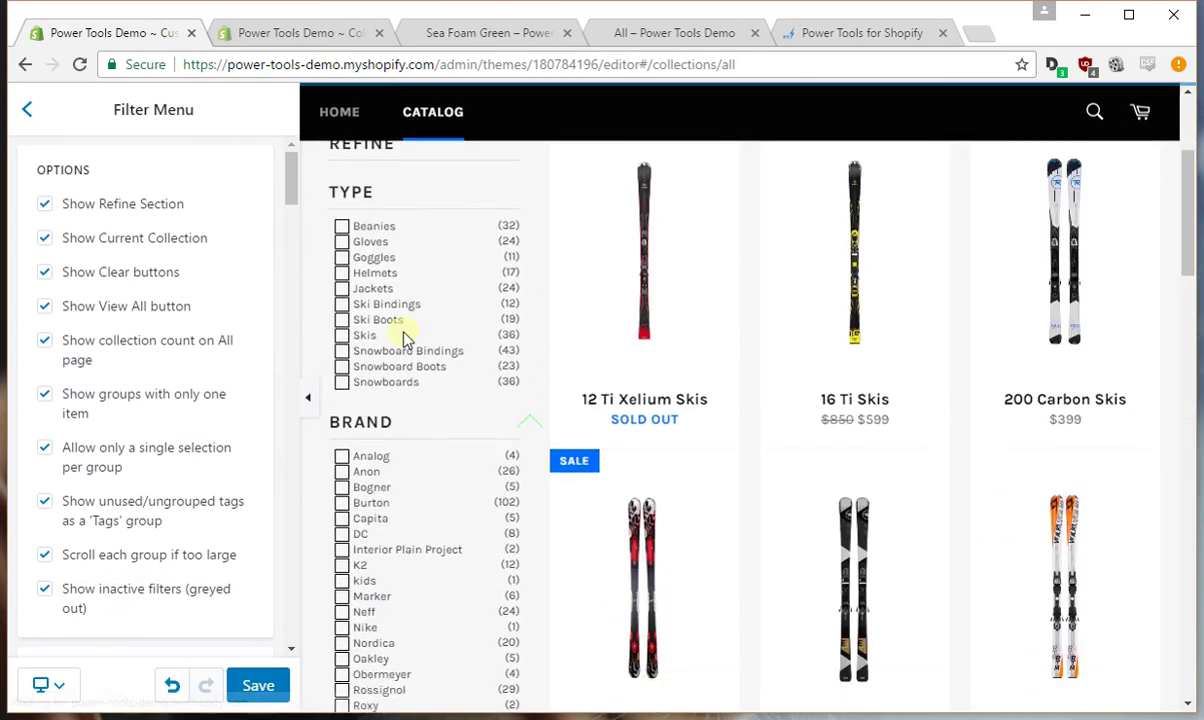
Filter the catalog preview by the Jackets type and examine the inactive filters in the Type, Brand and Price groups
left_click(372, 289)
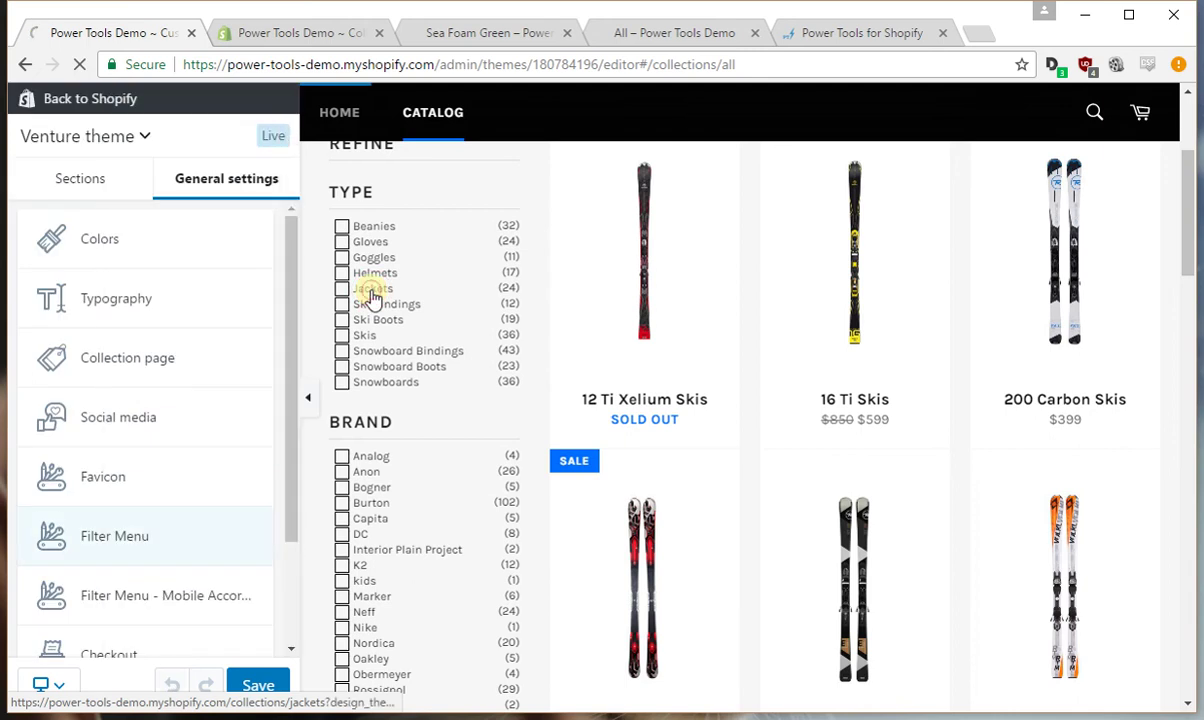
scroll(449, 505, "down", 1)
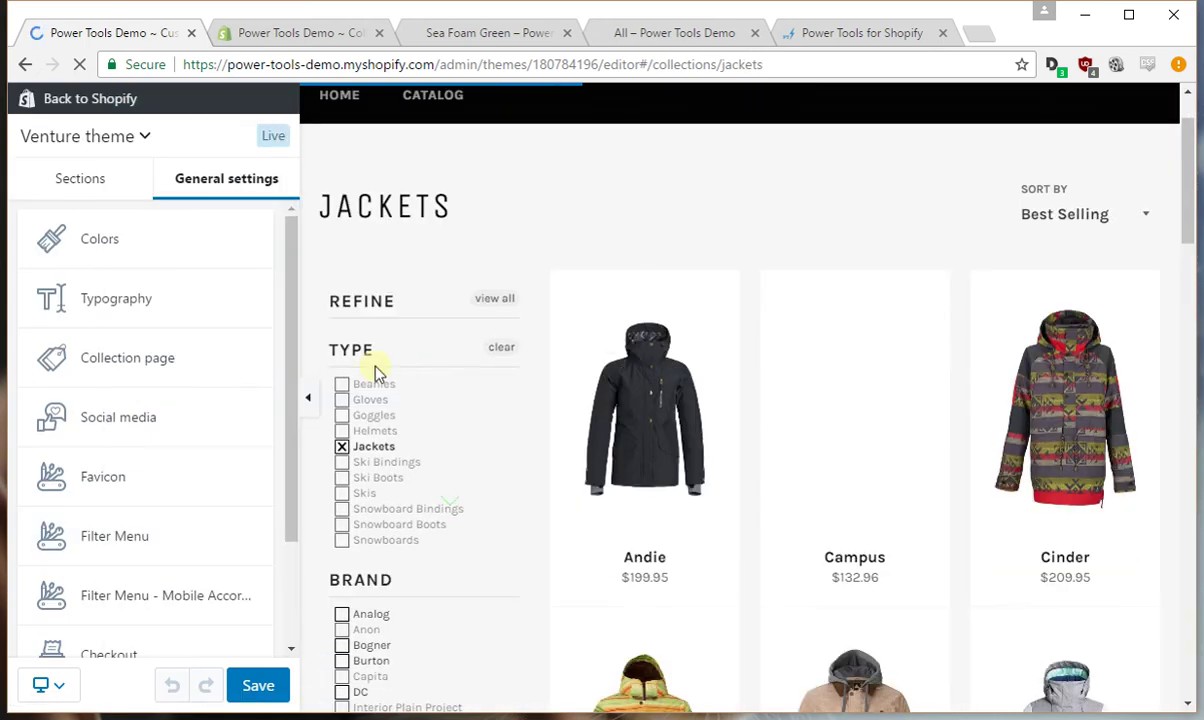
scroll(470, 500, "down", 2)
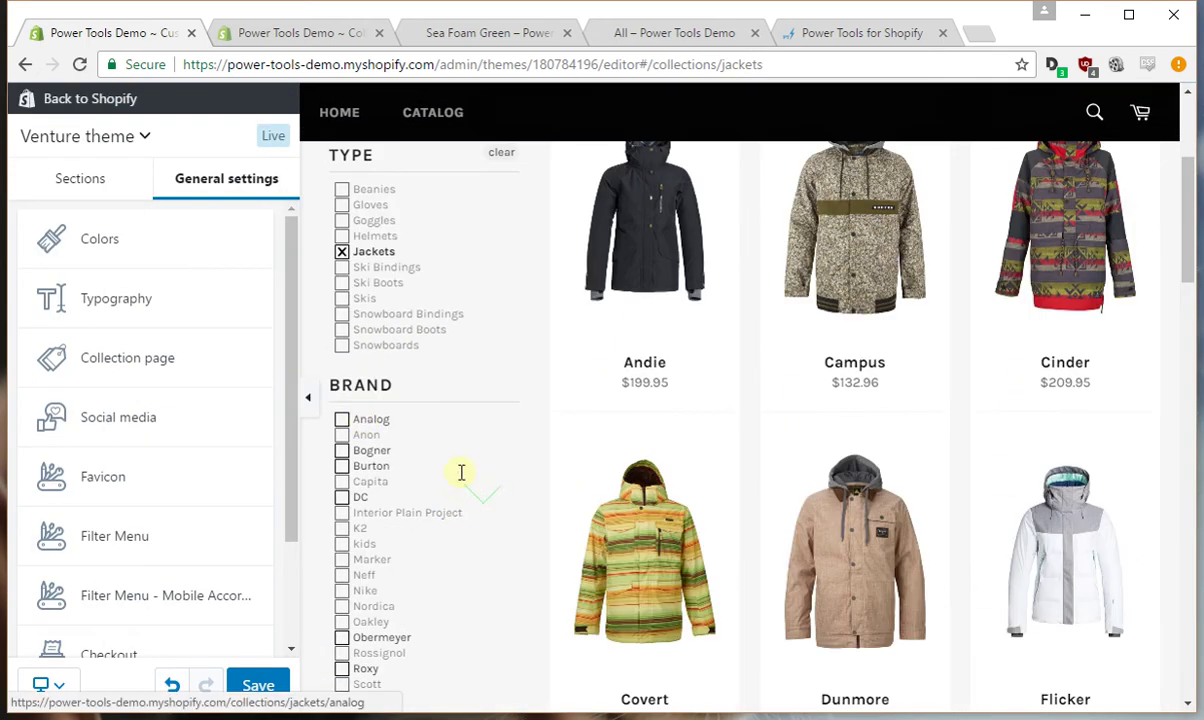
scroll(415, 450, "down", 2)
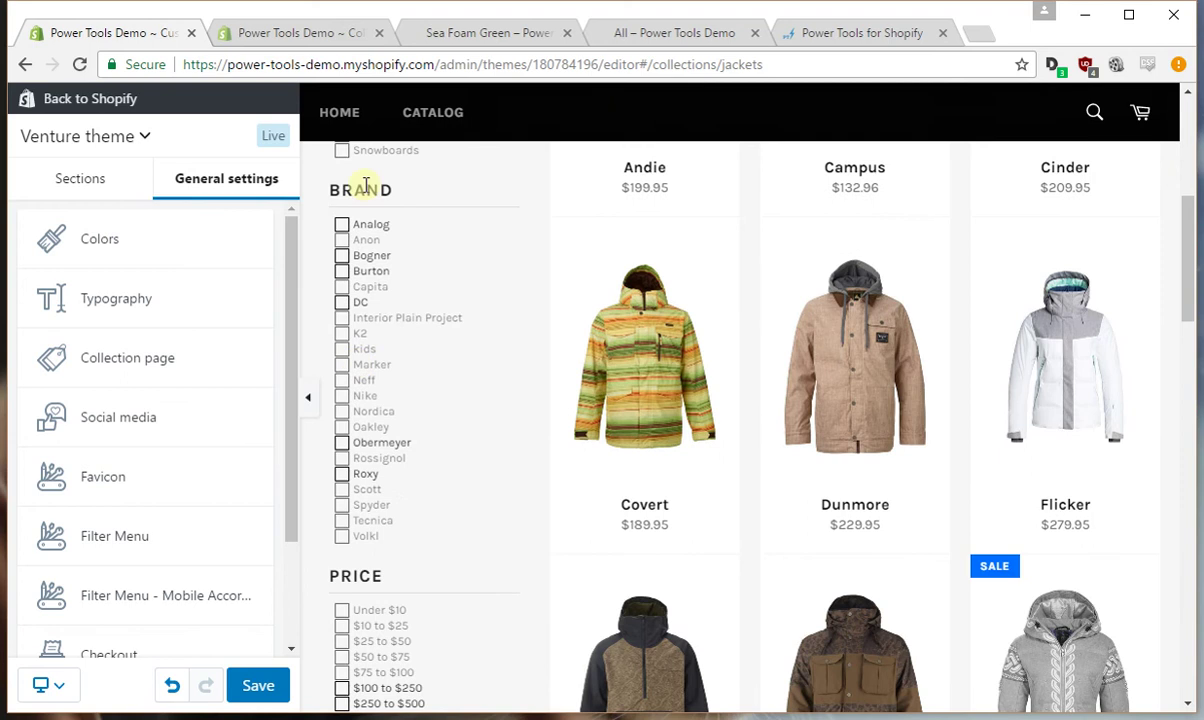
scroll(449, 368, "up", 2)
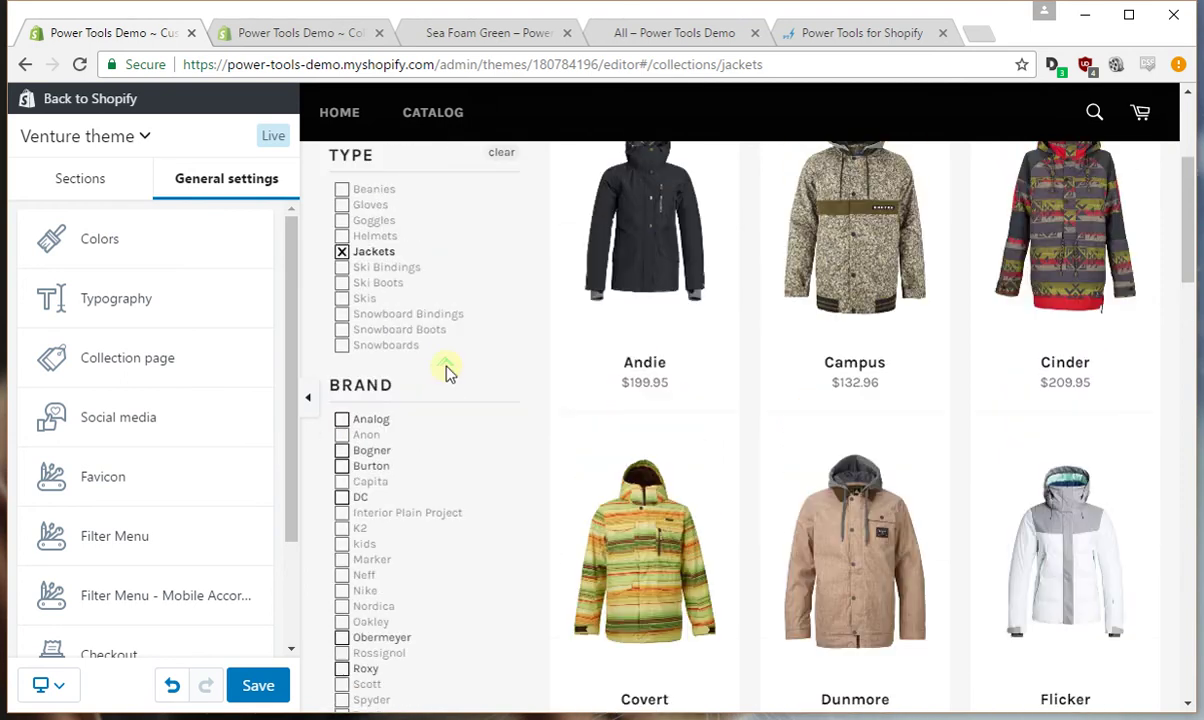
Turn Show inactive filters (greyed out) off again in the Filter Menu options and save the theme
left_click(99, 538)
left_click(166, 592)
left_click(256, 685)
Change the Top of menu text to FILTERS and save the theme
scroll(213, 538, "down", 4)
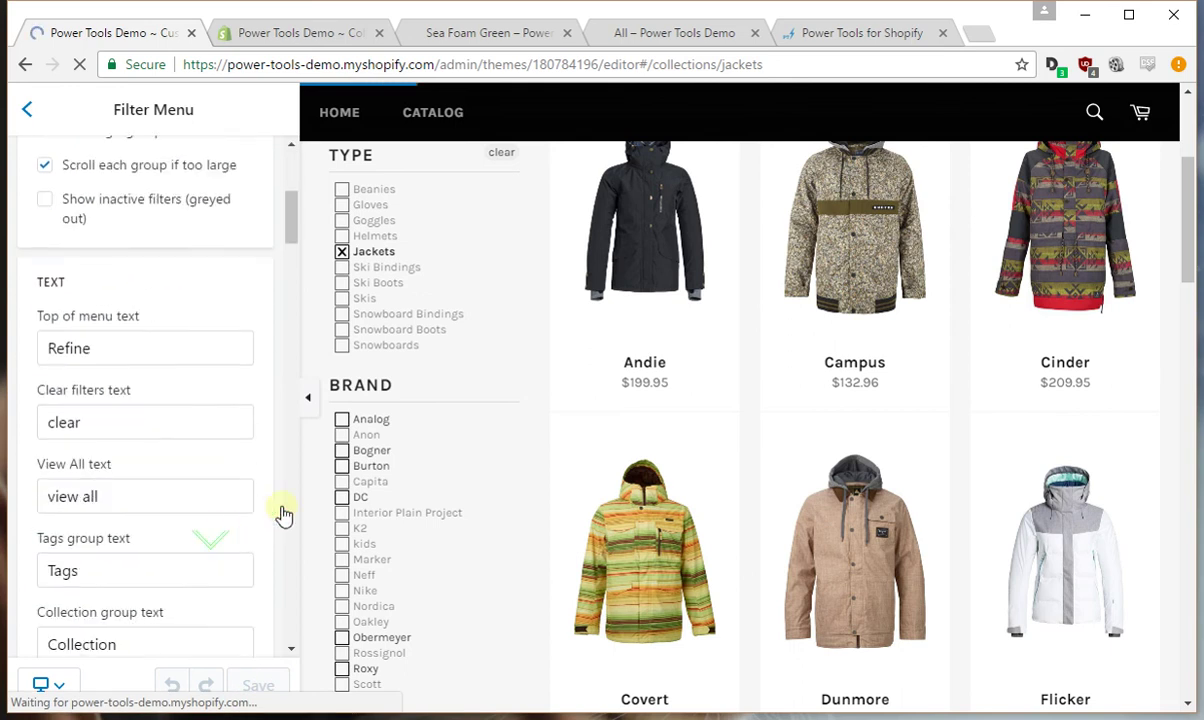
scroll(448, 412, "up", 3)
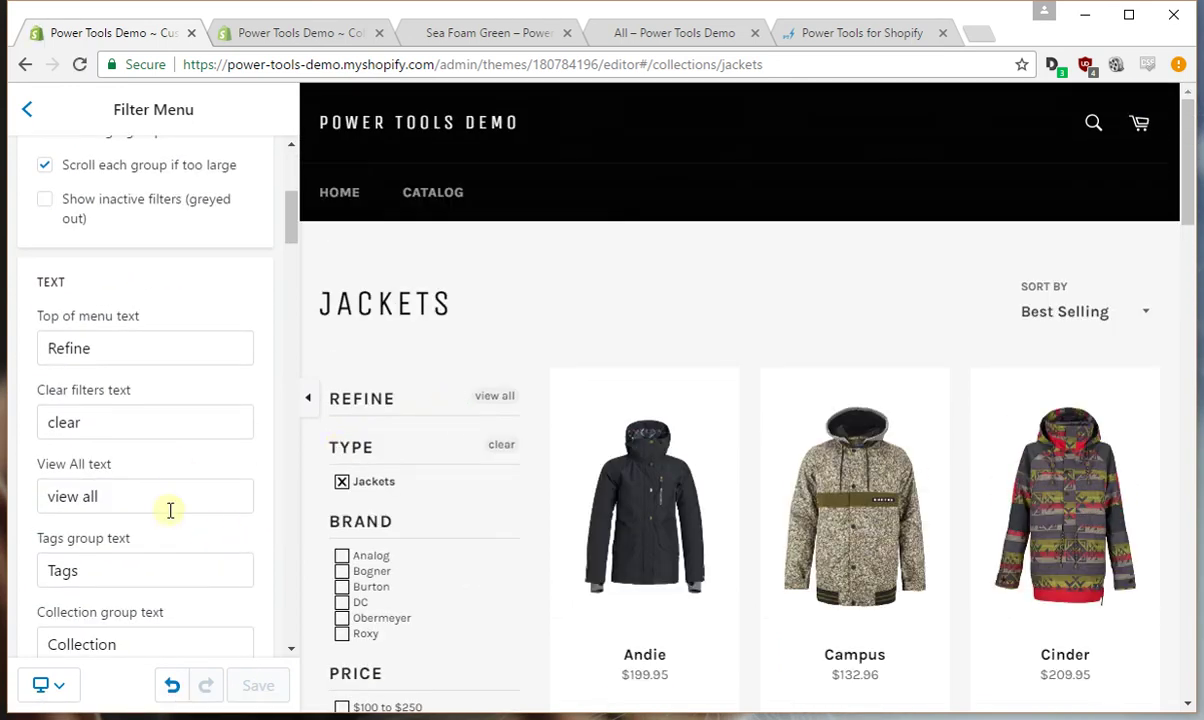
left_click(116, 345)
double_click(114, 345)
type("Fl")
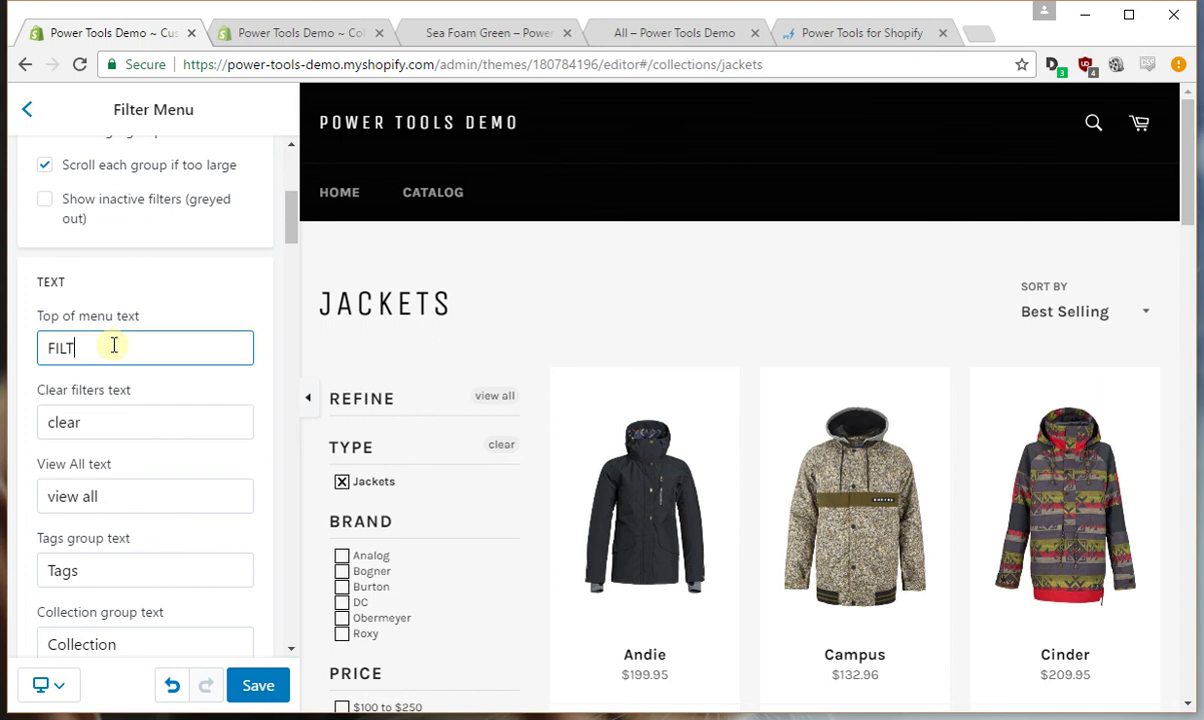
left_click(250, 684)
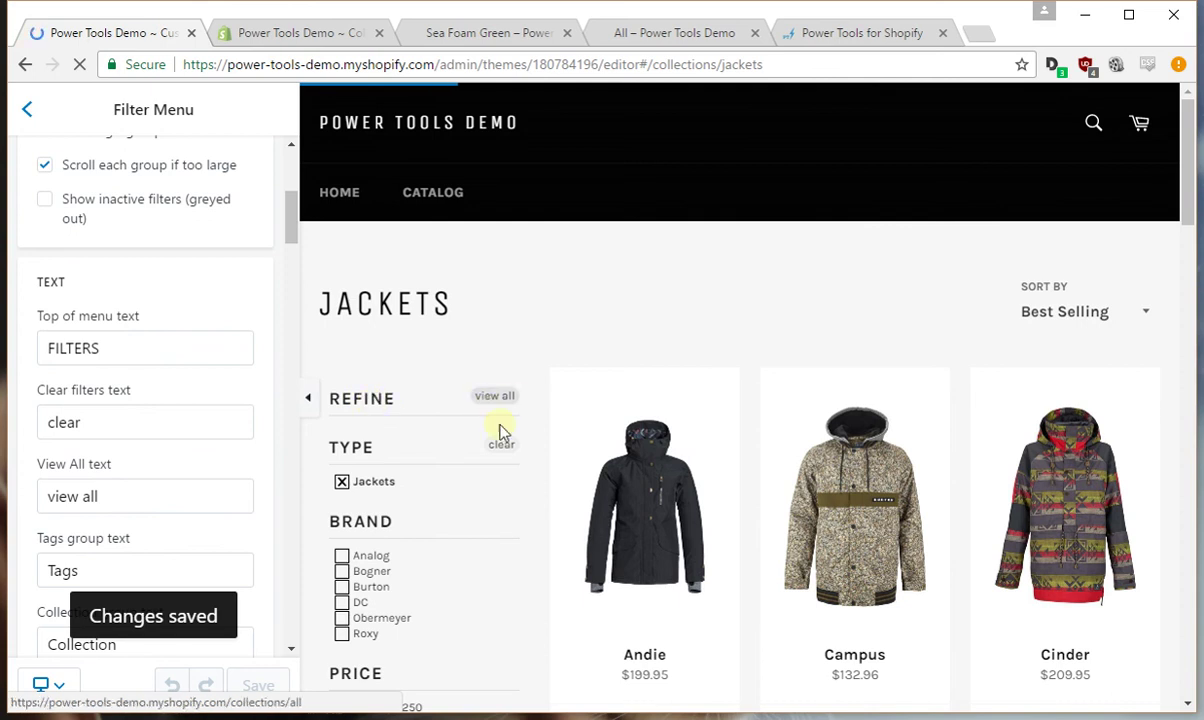
Set the Group Header text color to dark blue #001866 in the Filter Menu settings
scroll(175, 480, "down", 5)
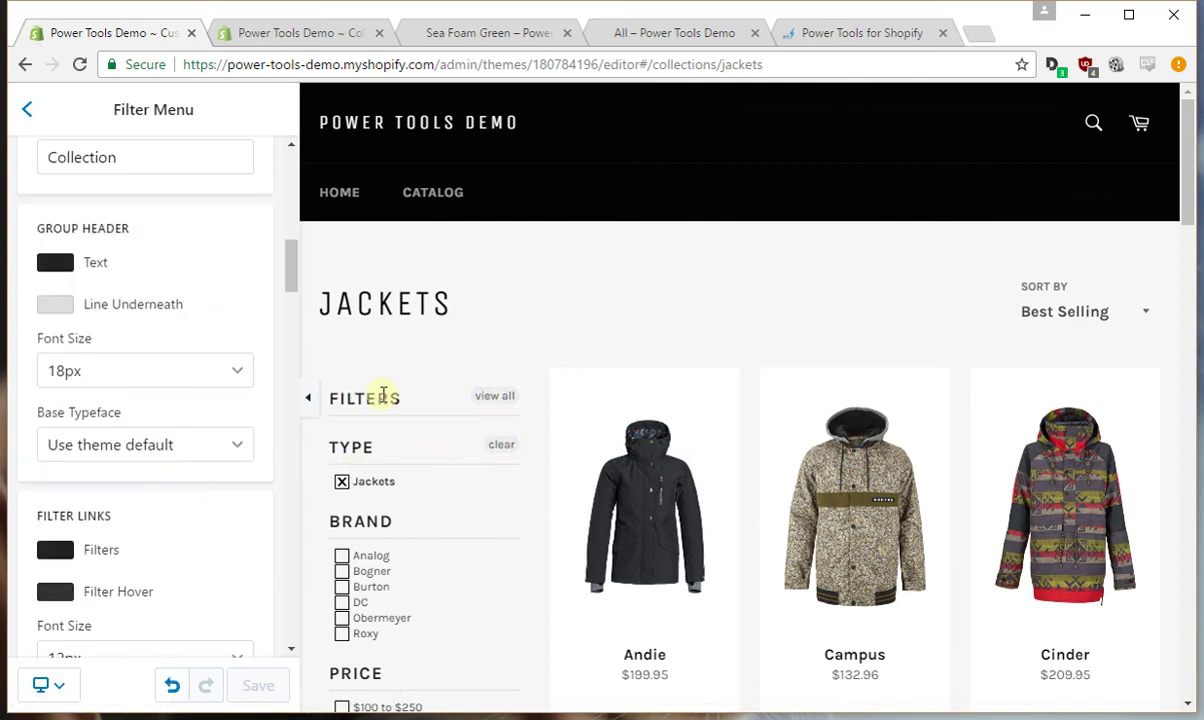
scroll(384, 396, "down", 2)
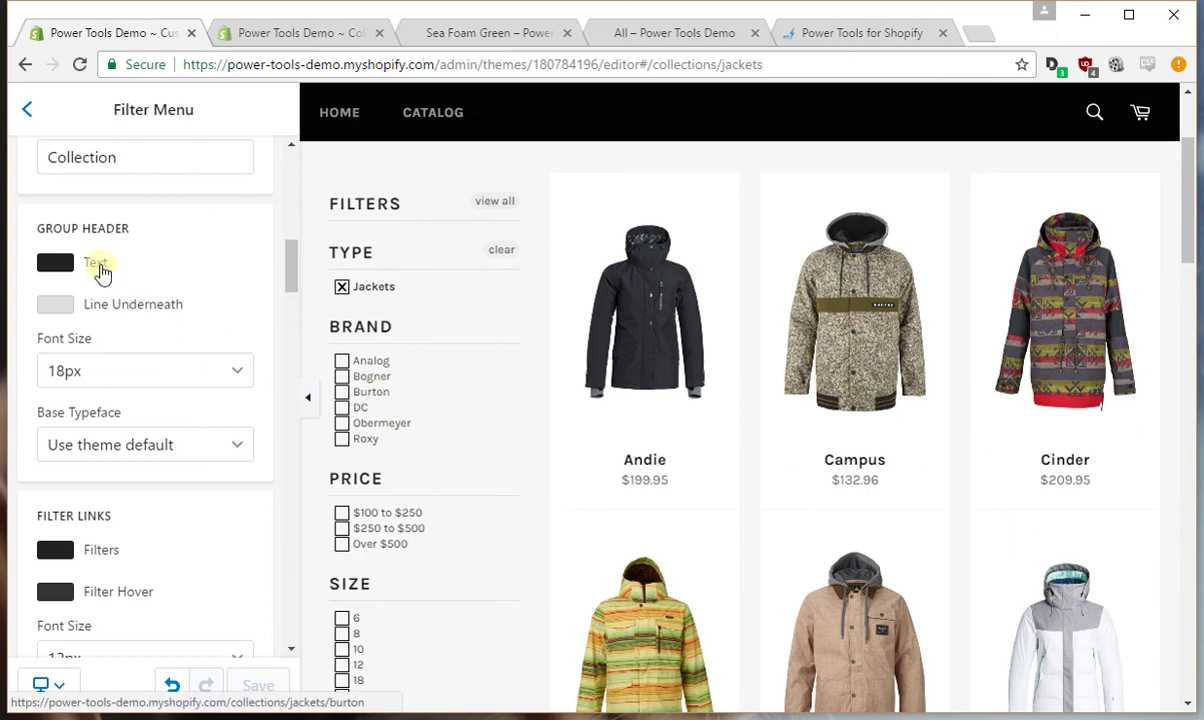
left_click(100, 268)
left_click(221, 376)
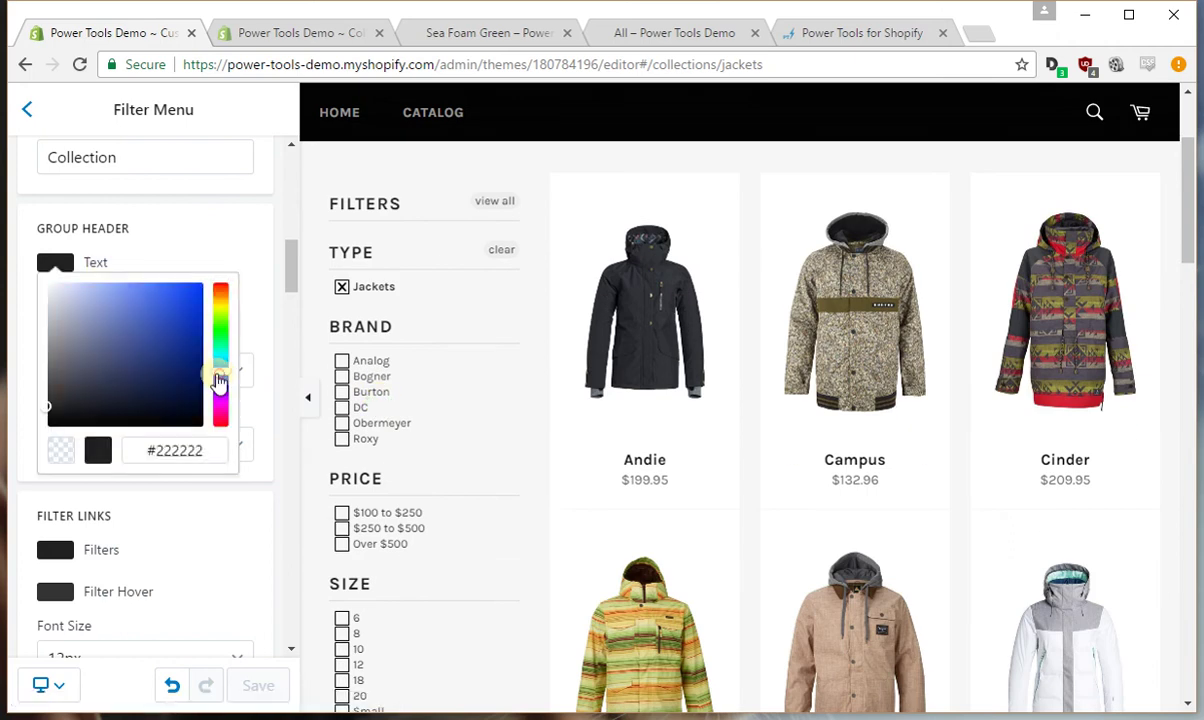
mouse_move(155, 318)
left_mouse_down()
mouse_move(172, 312)
mouse_move(164, 296)
mouse_move(204, 306)
mouse_move(221, 379)
left_mouse_up()
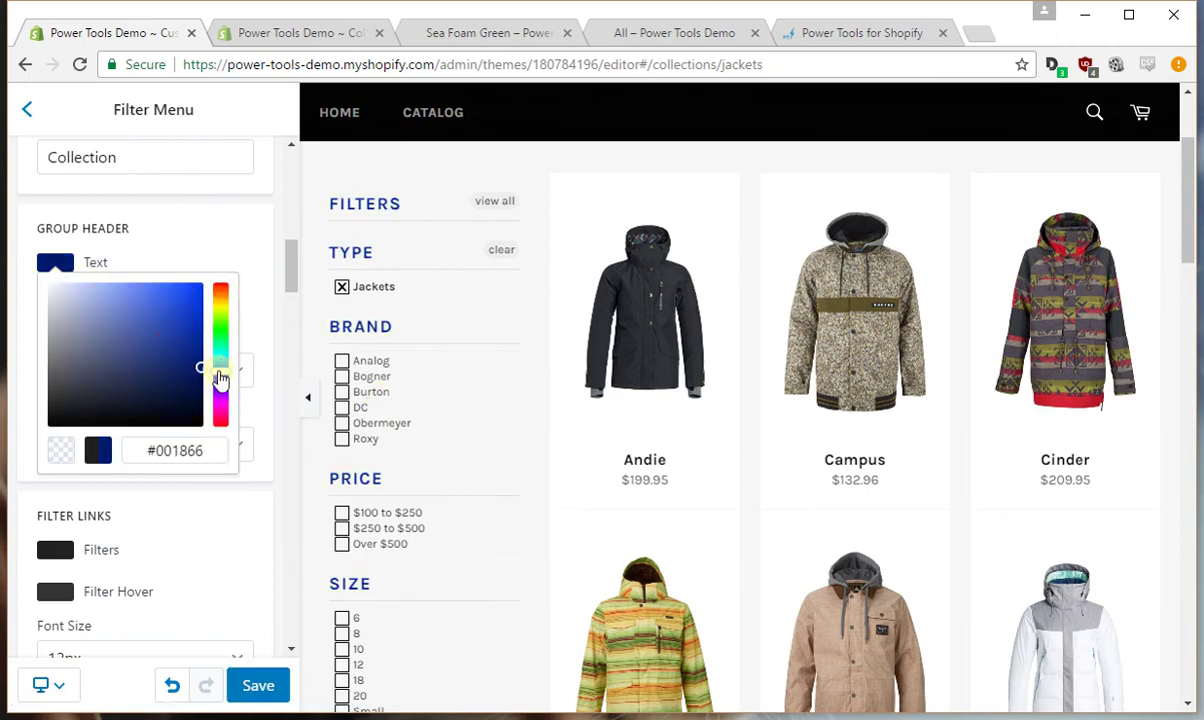
left_click(258, 303)
Set the Group Header Line Underneath color to light blue #8493c4
left_click(140, 310)
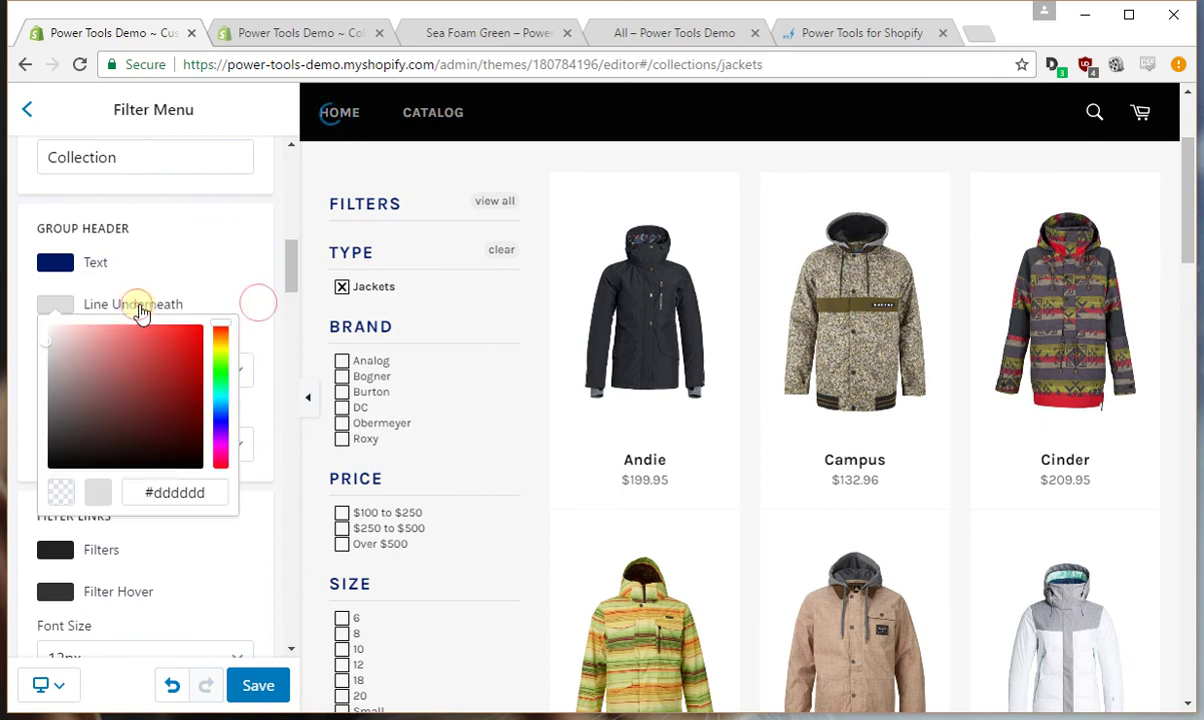
left_click(221, 415)
mouse_move(165, 425)
left_mouse_down()
mouse_move(183, 411)
mouse_move(164, 417)
mouse_move(173, 395)
mouse_move(132, 389)
mouse_move(113, 357)
mouse_move(102, 364)
left_mouse_up()
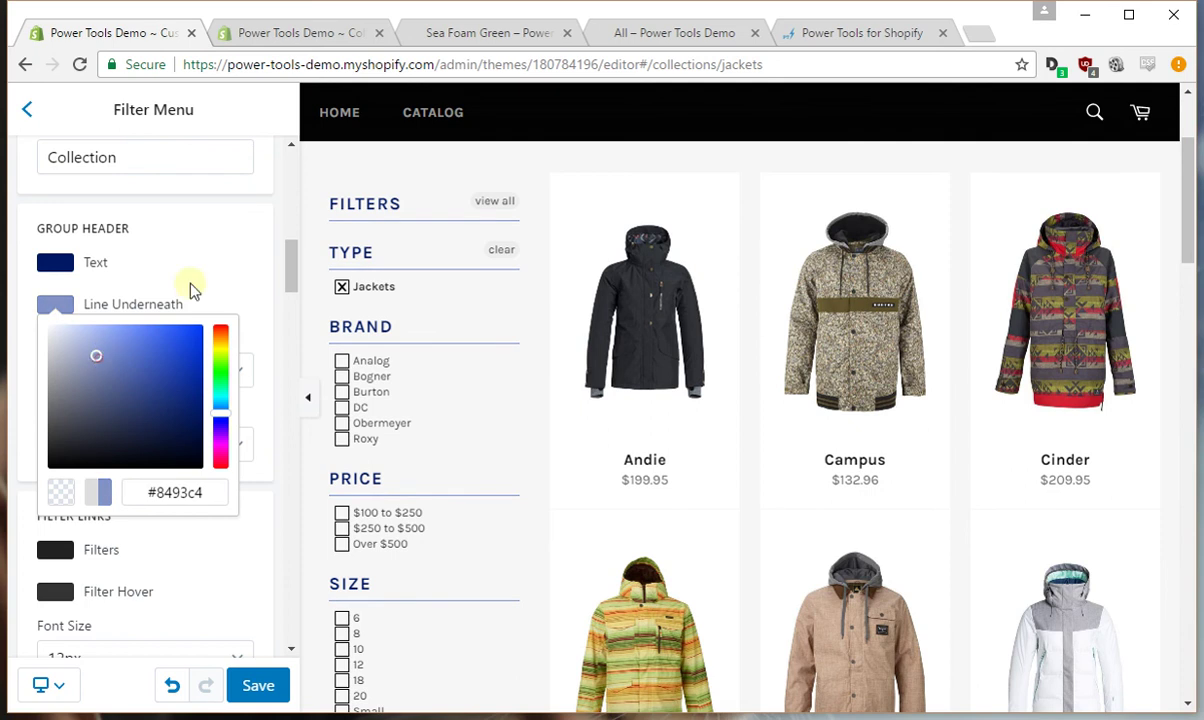
left_click(215, 255)
left_click(254, 228)
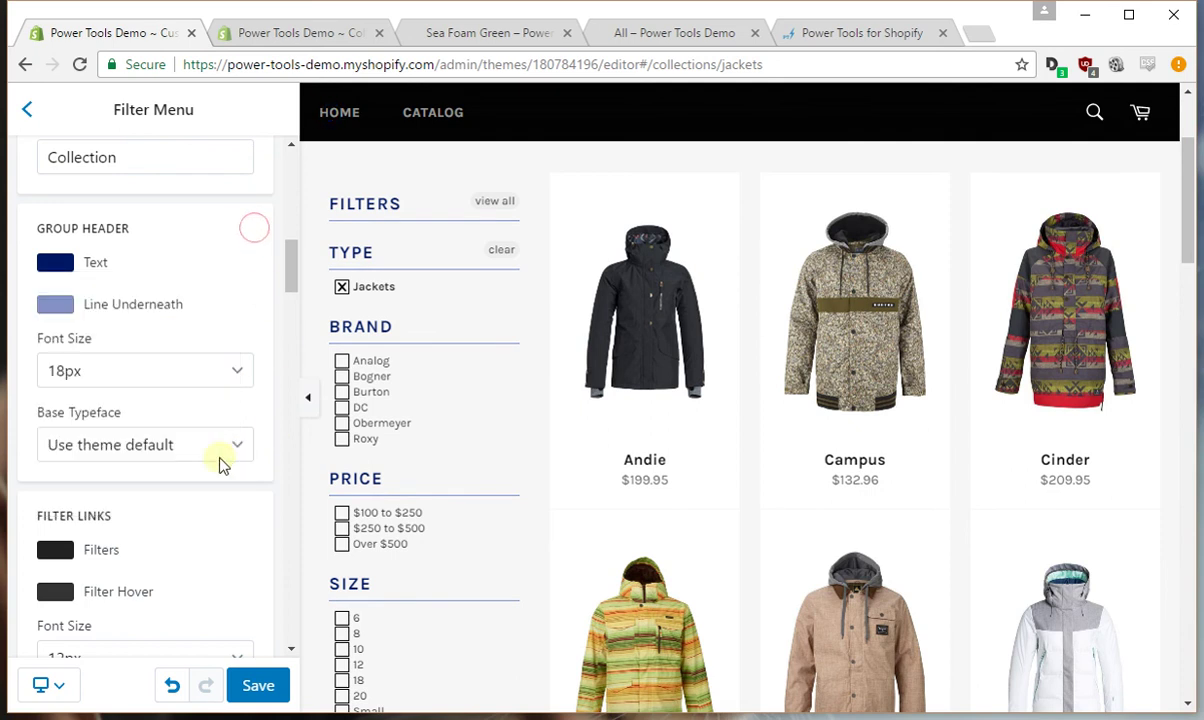
Try the Group Header font size at 30px, and settle on 22px
left_click(223, 371)
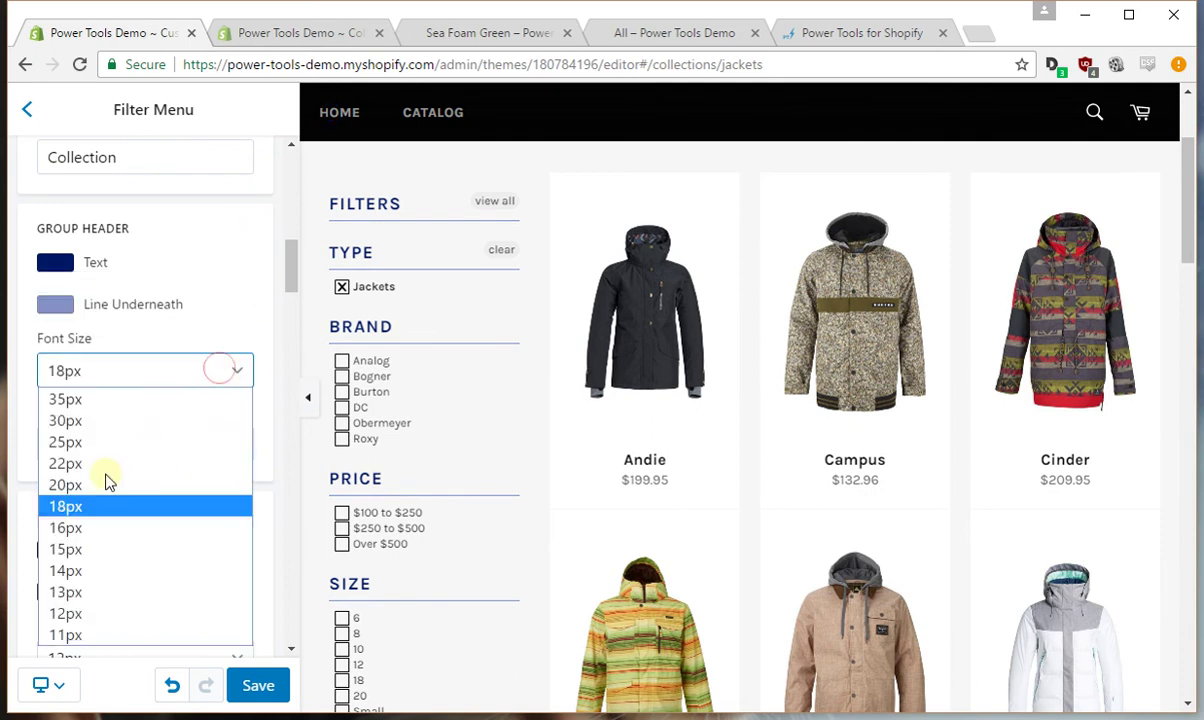
left_click(82, 420)
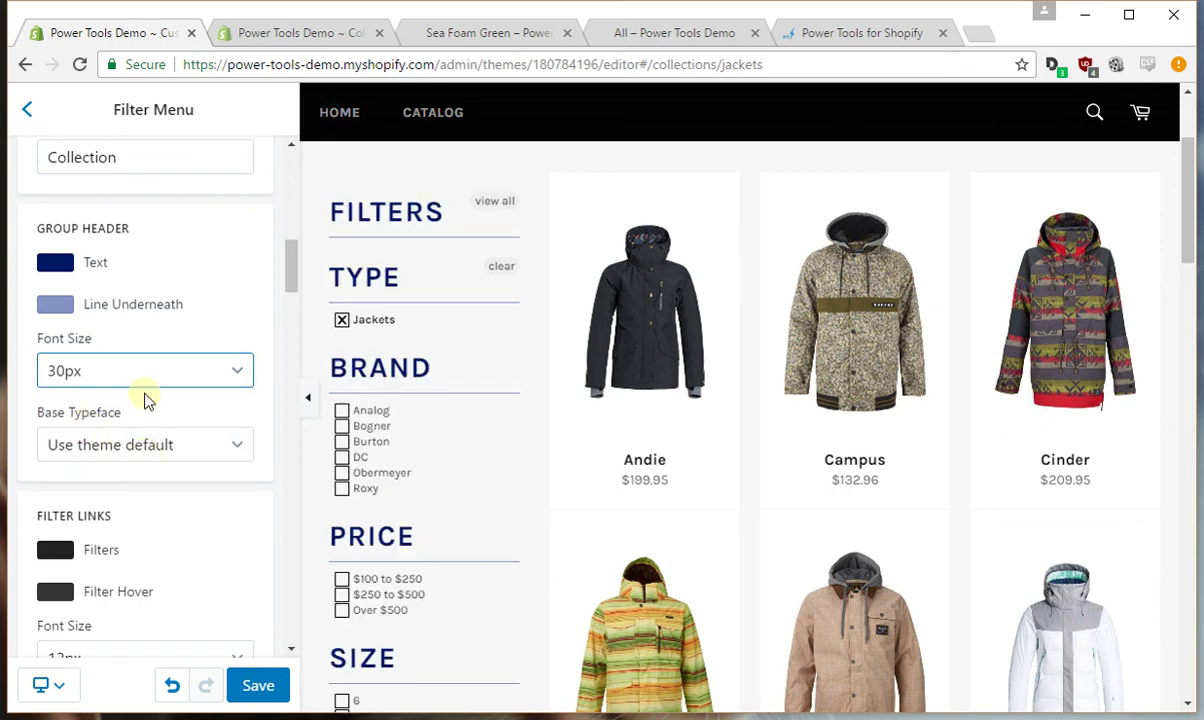
left_click(141, 374)
left_click(115, 460)
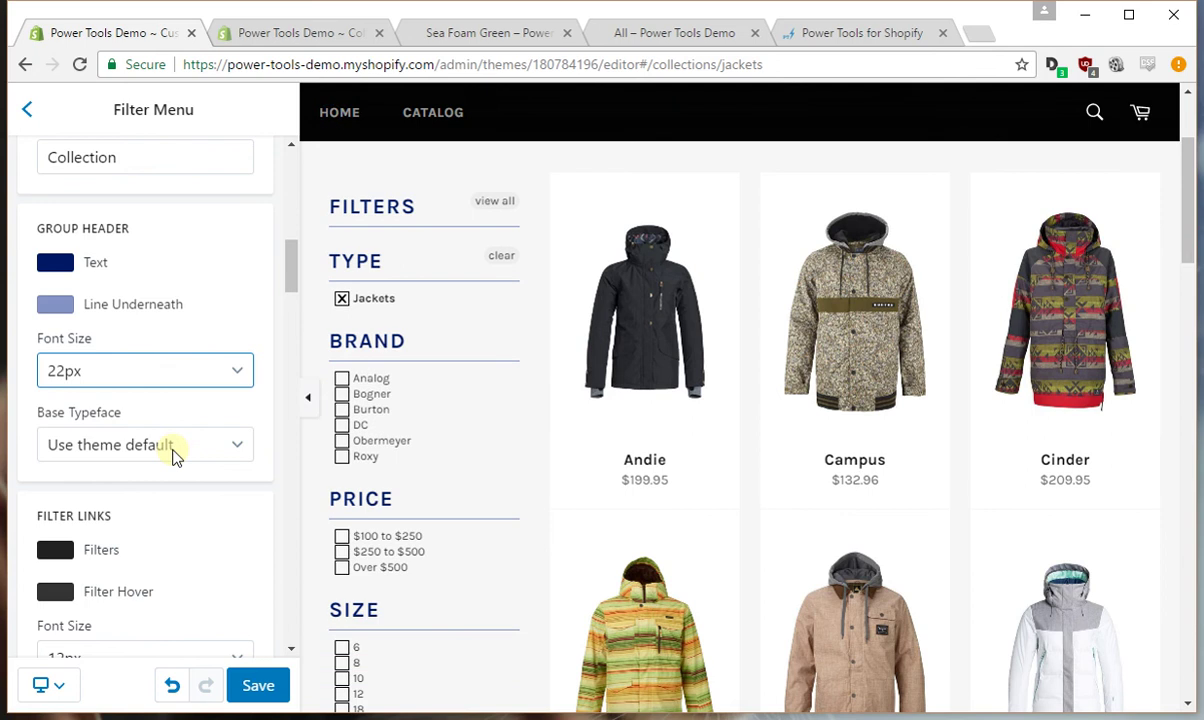
Try Verdana as the Group Header base typeface, settle on Helvetica/Arial and save the theme
left_click(183, 446)
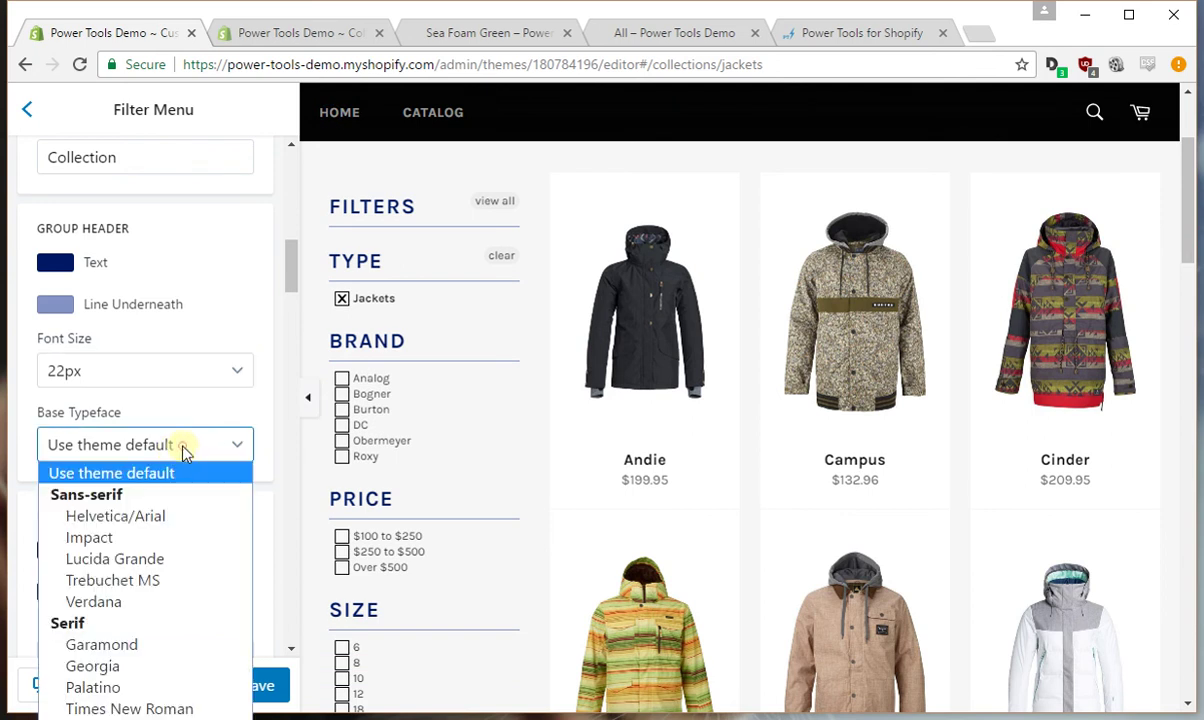
left_click(110, 603)
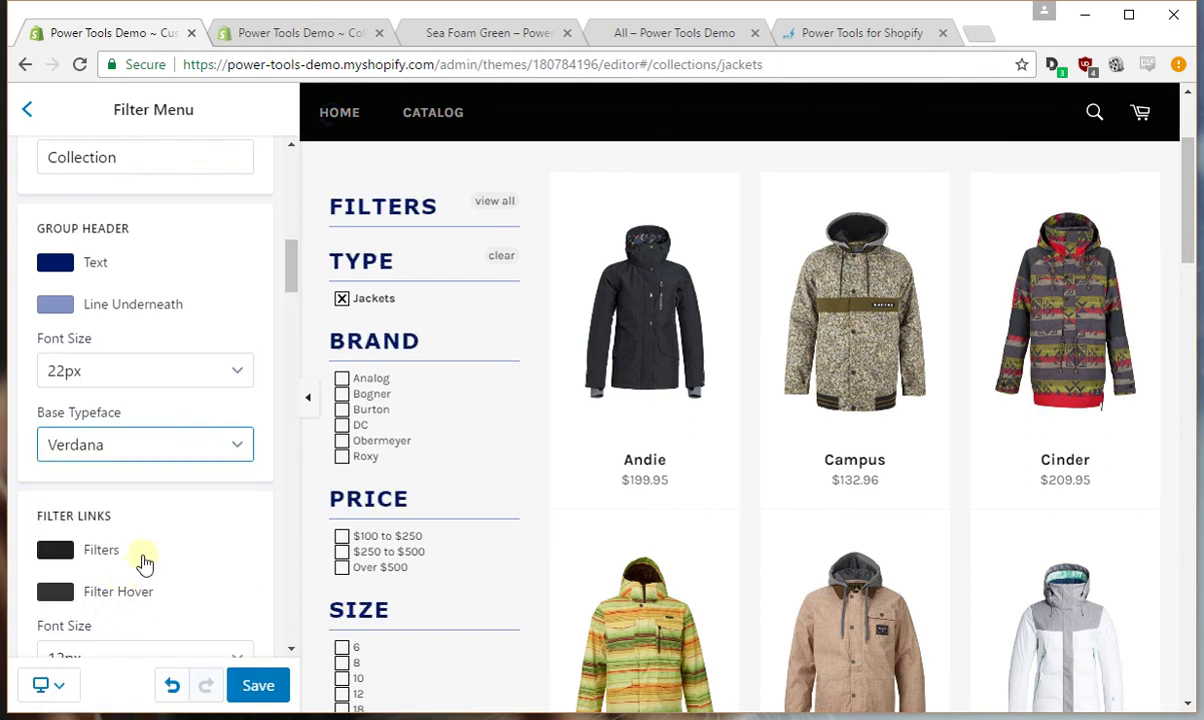
left_click(148, 444)
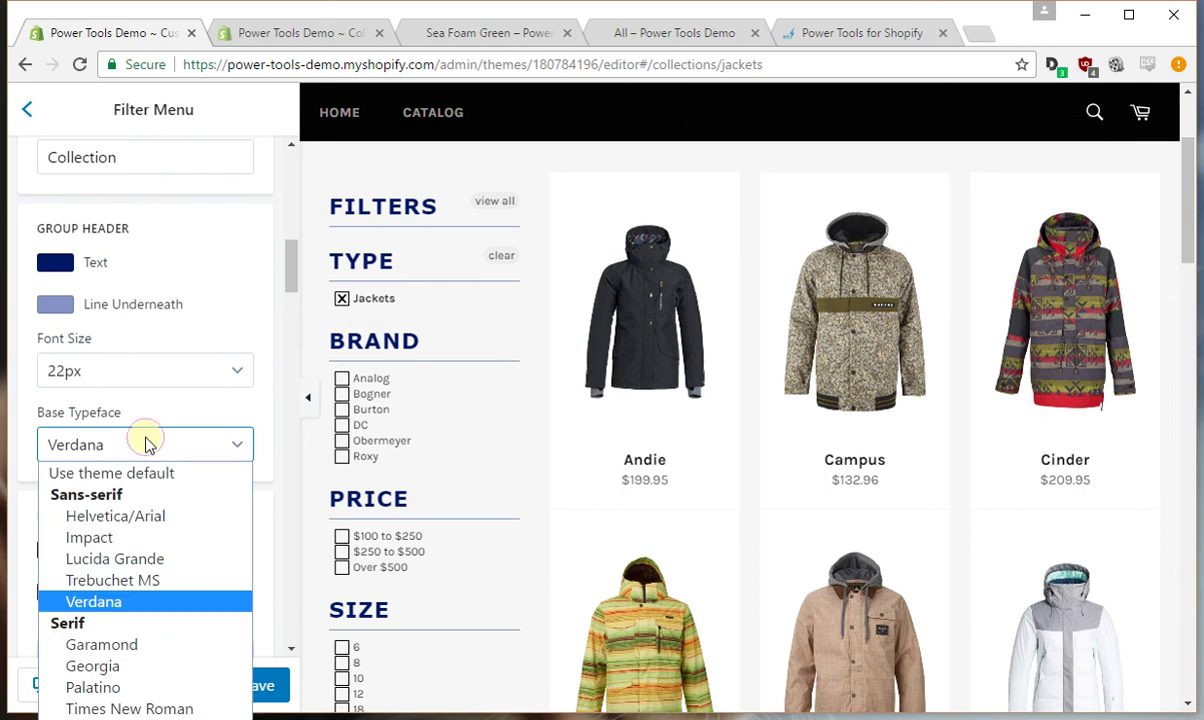
left_click(125, 516)
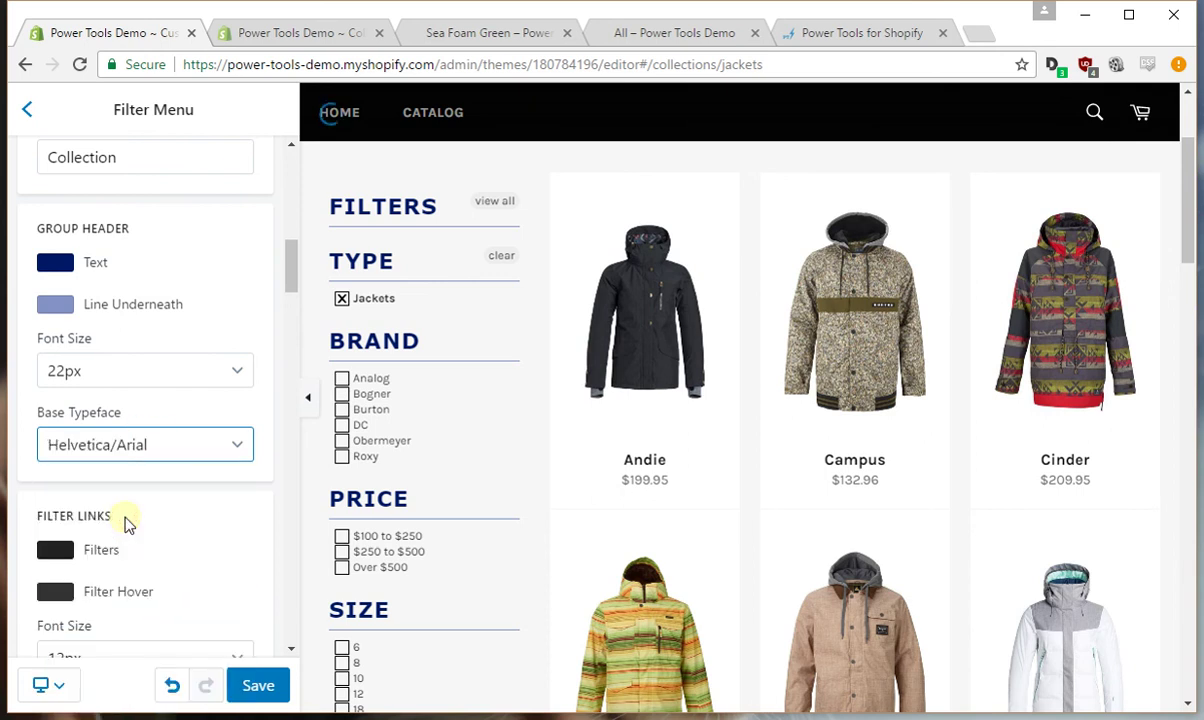
left_click(257, 685)
Set the Filters color under Filter Links to a blue-violet
scroll(222, 484, "down", 2)
left_click(110, 355)
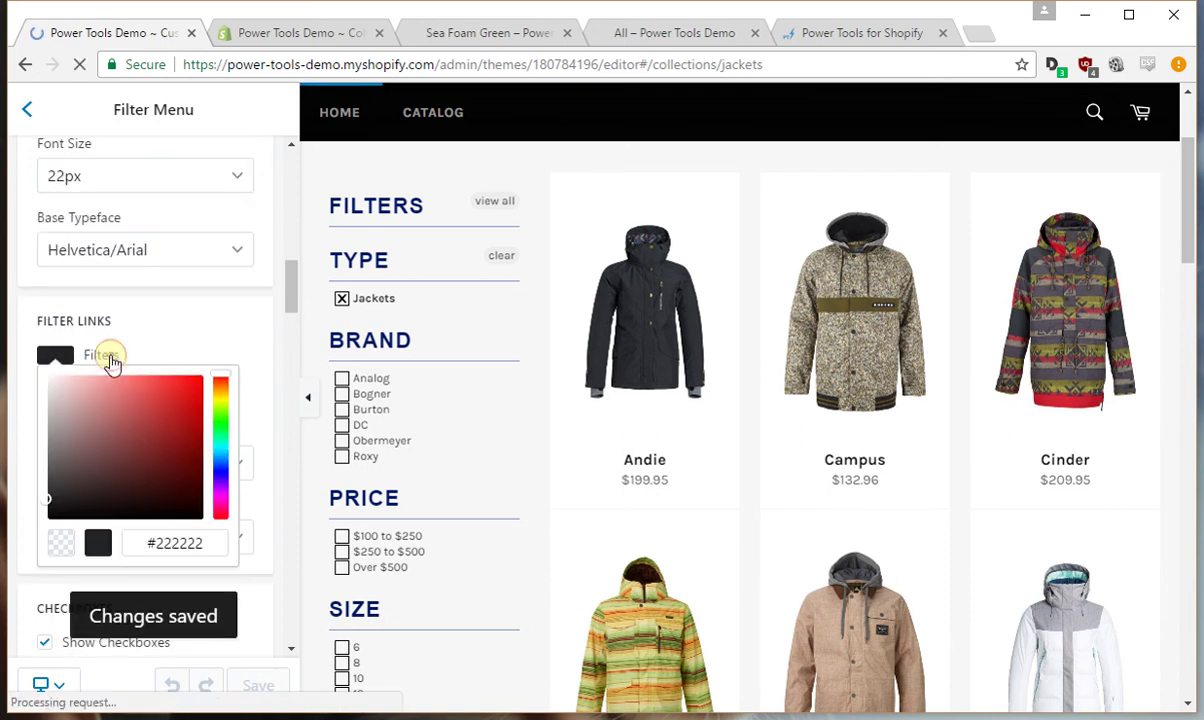
left_click(222, 472)
left_click(146, 414)
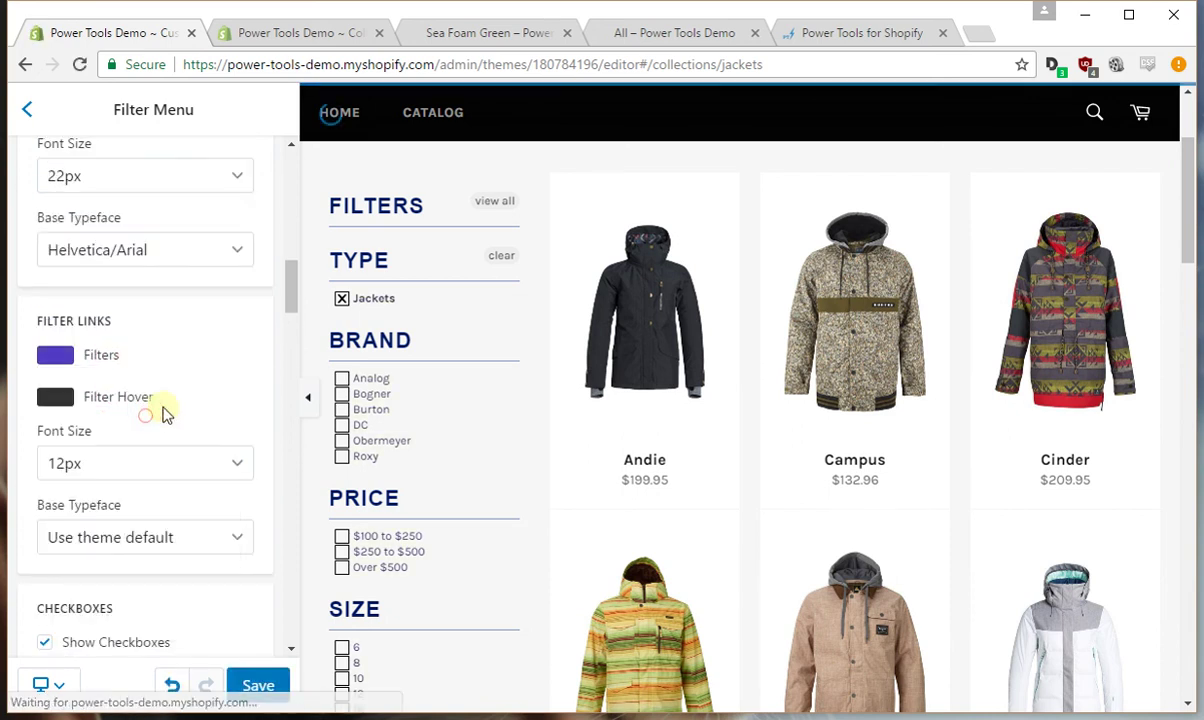
Set the Filter Hover color under Filter Links to #15308a and save the theme
left_click(124, 402)
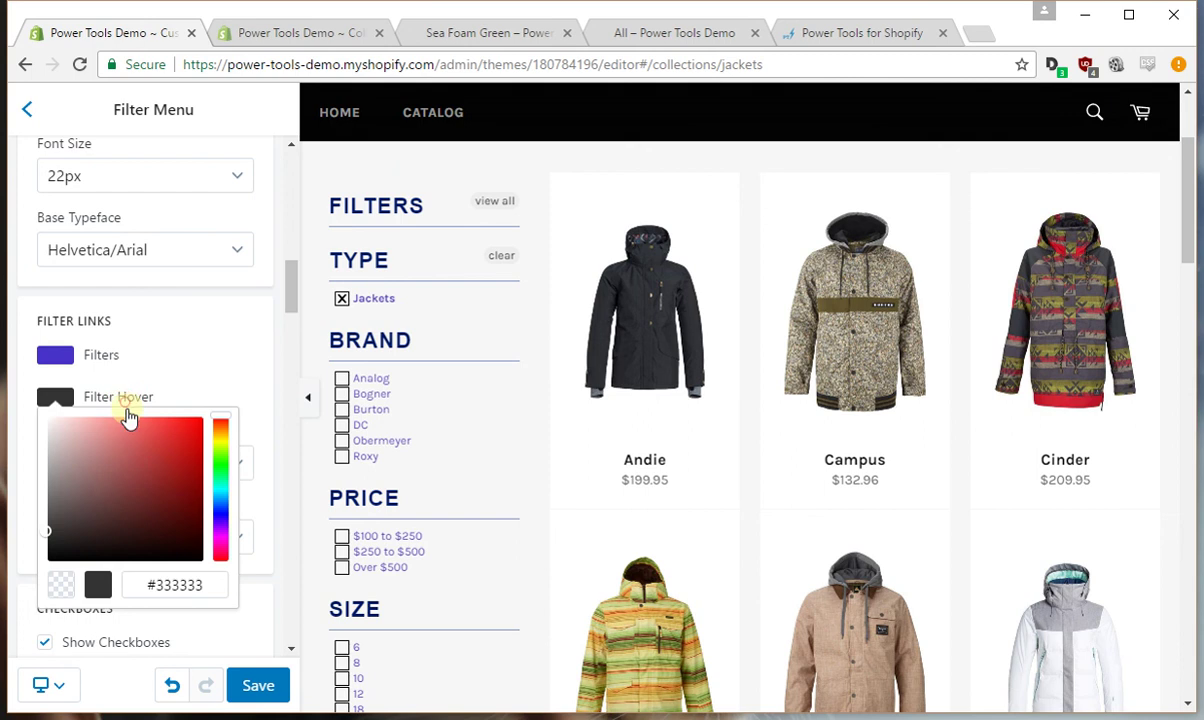
left_click(220, 498)
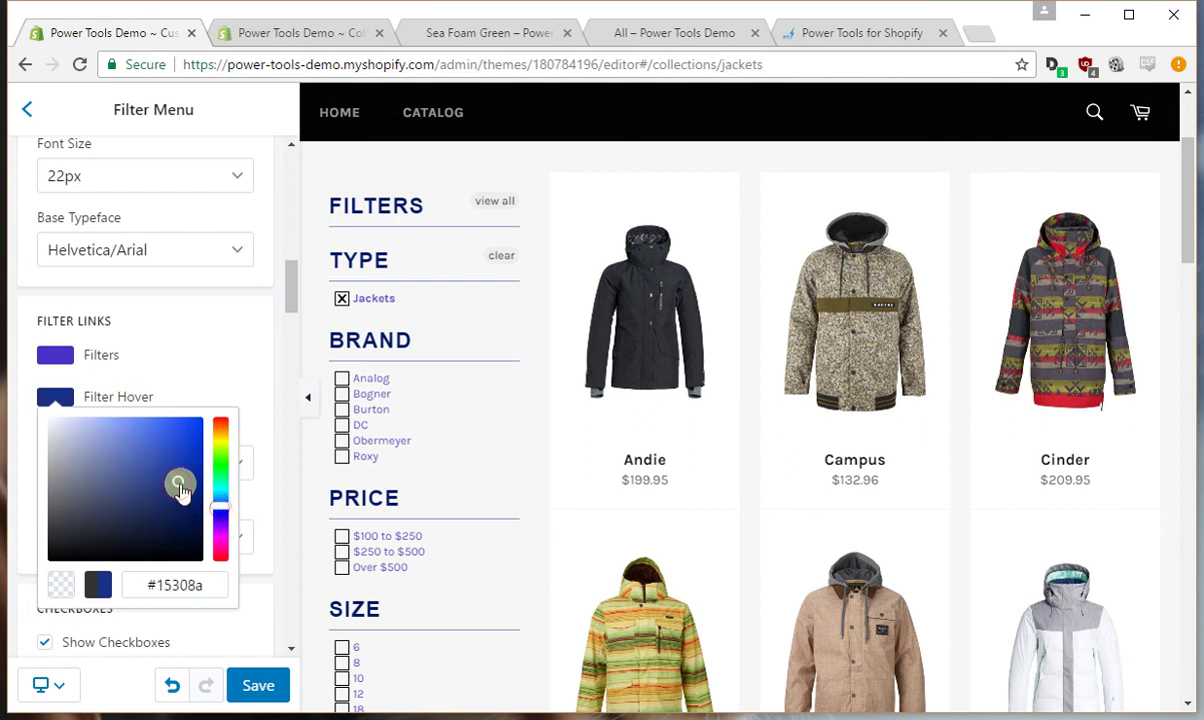
left_click(258, 685)
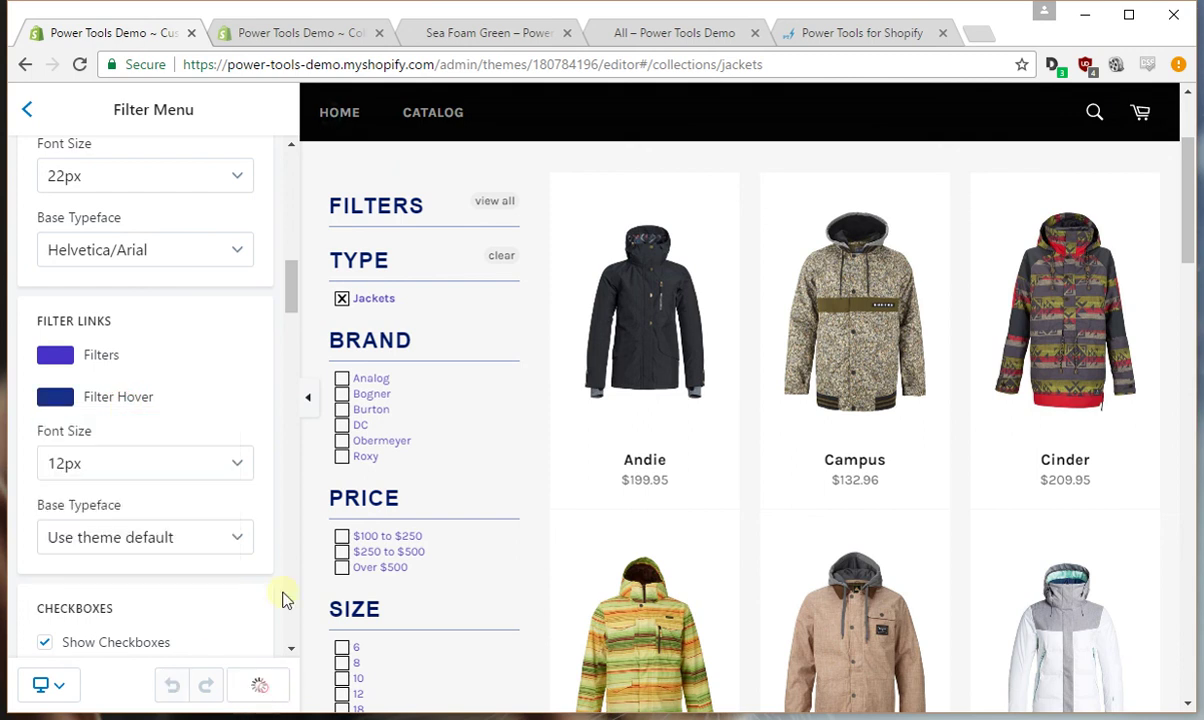
Turn off Show Checkboxes for the filter menu and save the theme
scroll(174, 518, "down", 2)
left_click(46, 448)
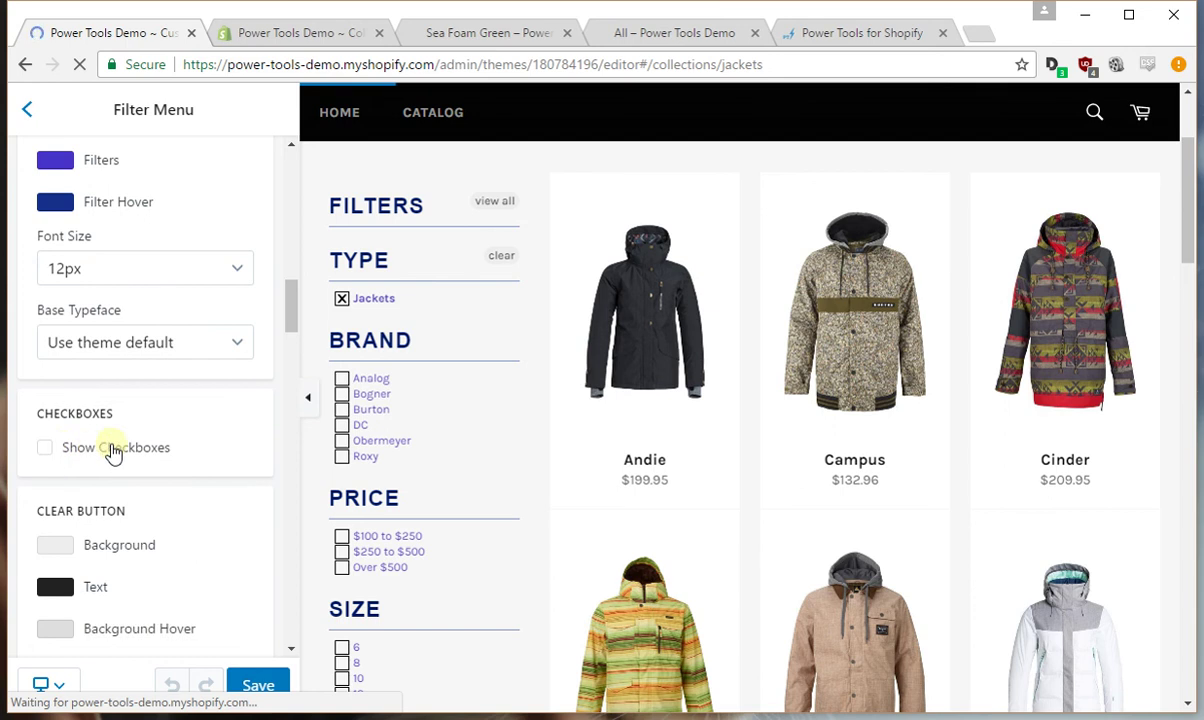
left_click(372, 312)
left_click(258, 685)
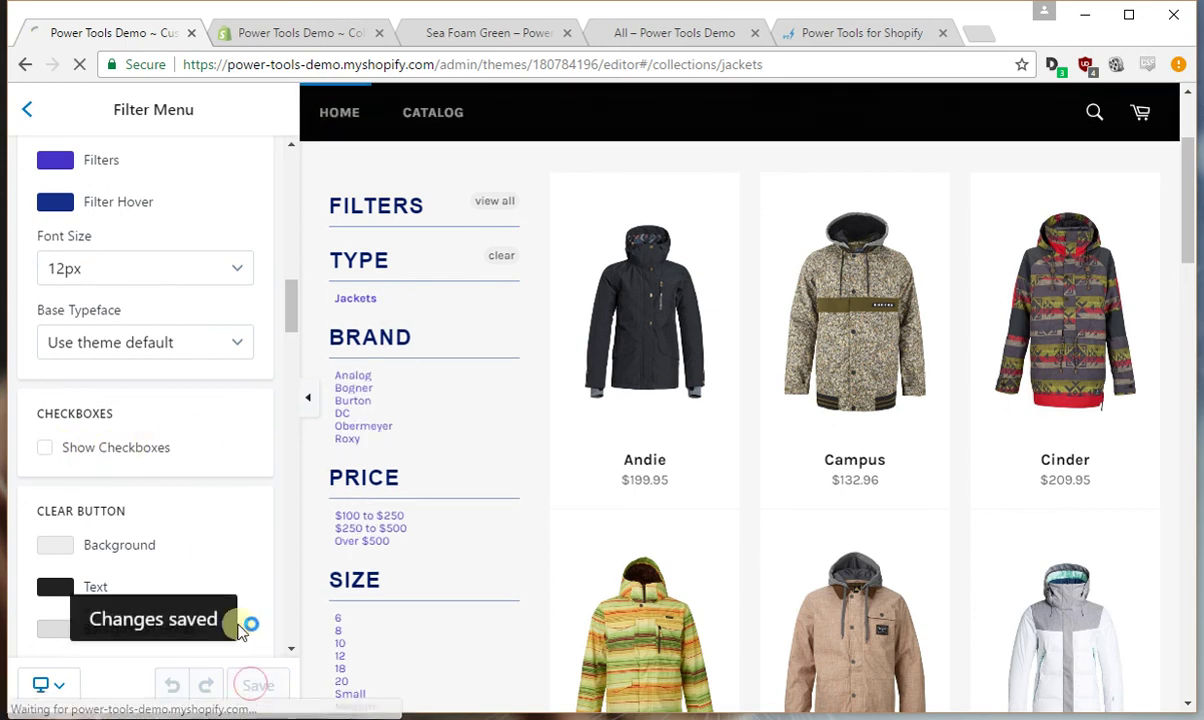
Set the Clear Button background color to #3d468f
scroll(165, 360, "down", 3)
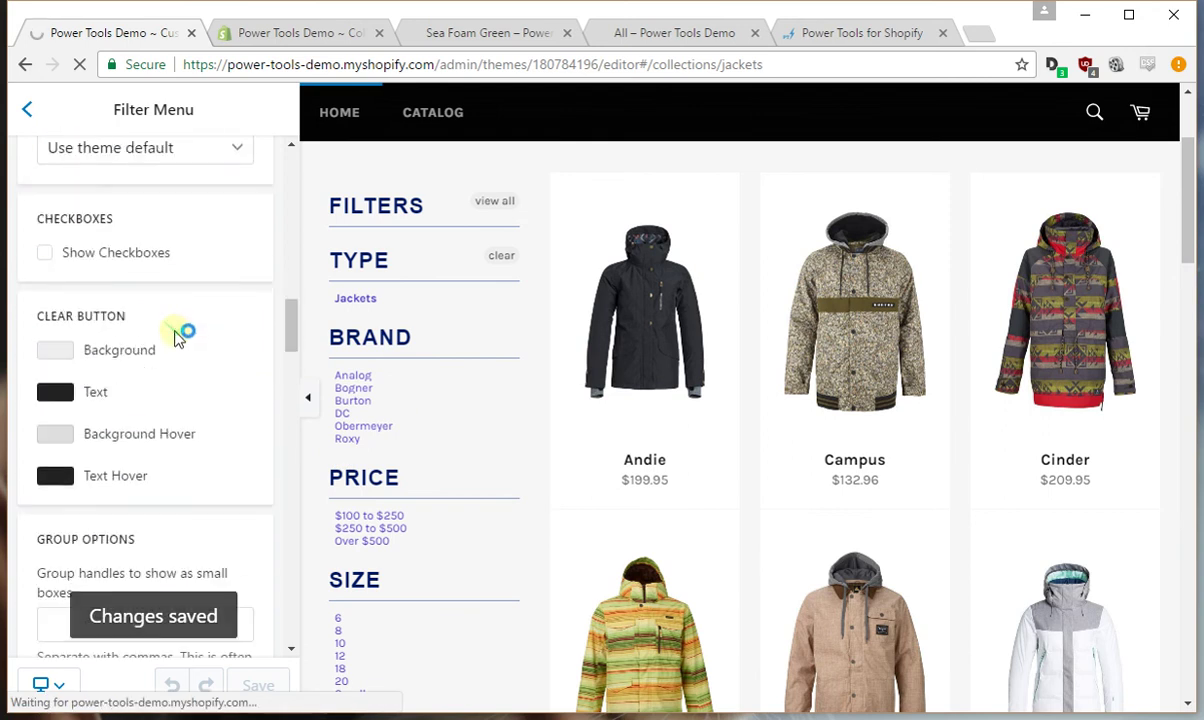
scroll(190, 335, "down", 2)
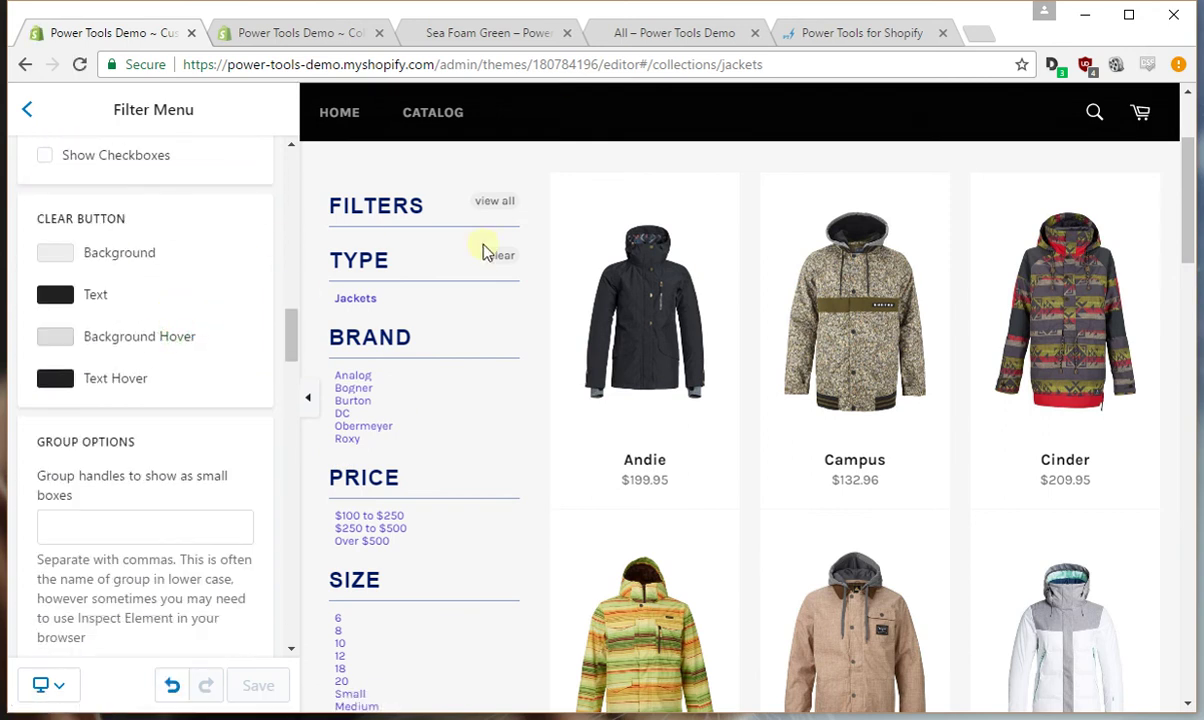
left_click(97, 257)
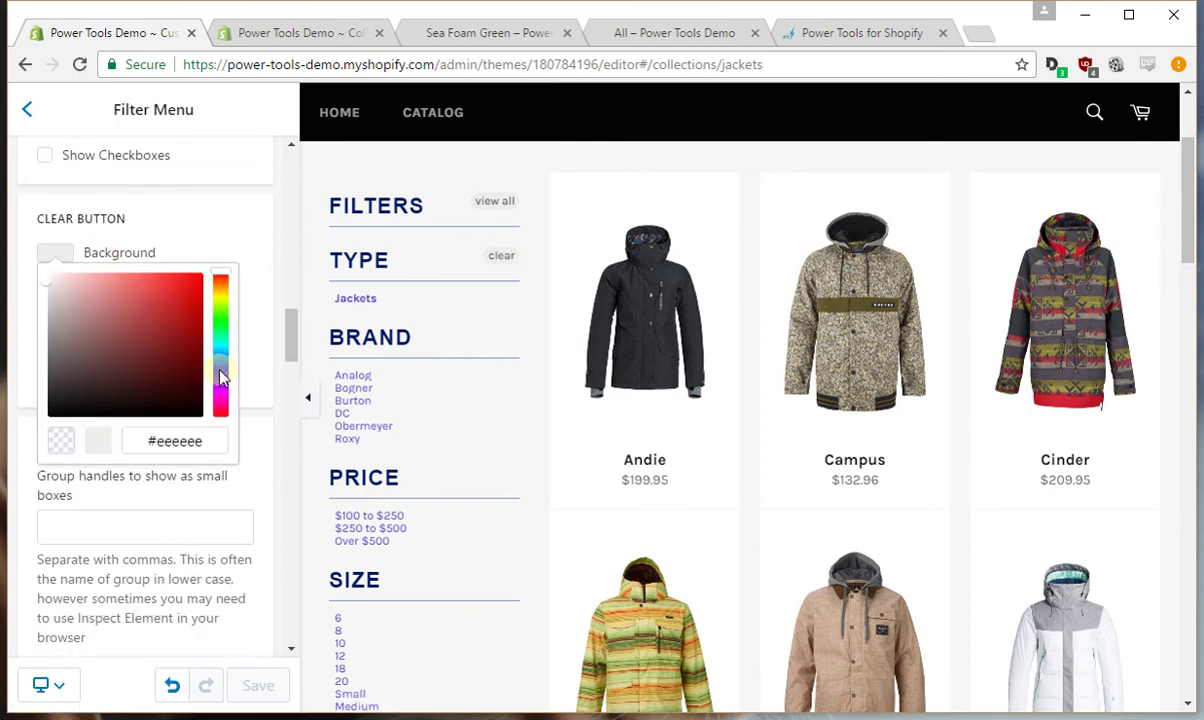
left_click(221, 365)
left_click_drag(140, 337, 135, 334)
left_click(219, 203)
Set the Clear Button text color to a light blue
left_click(95, 295)
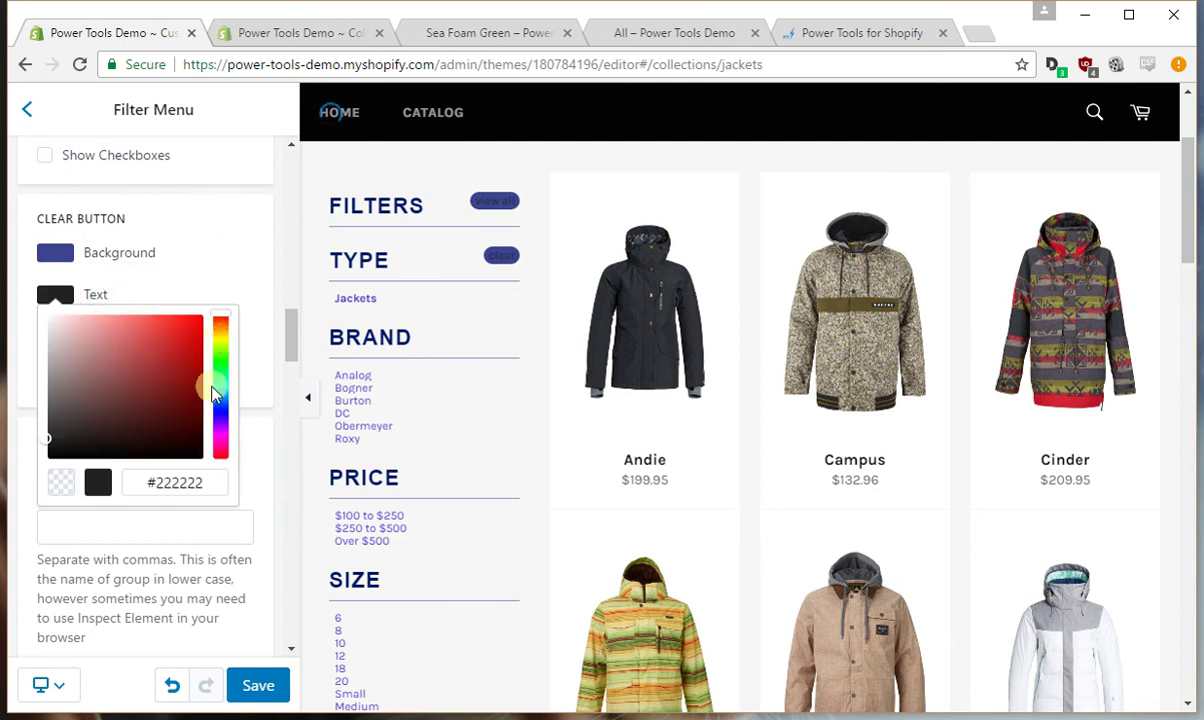
left_click(219, 413)
left_click(86, 333)
Try lighter shades for the Clear Button background and settle on dark blue #192480
left_click(184, 263)
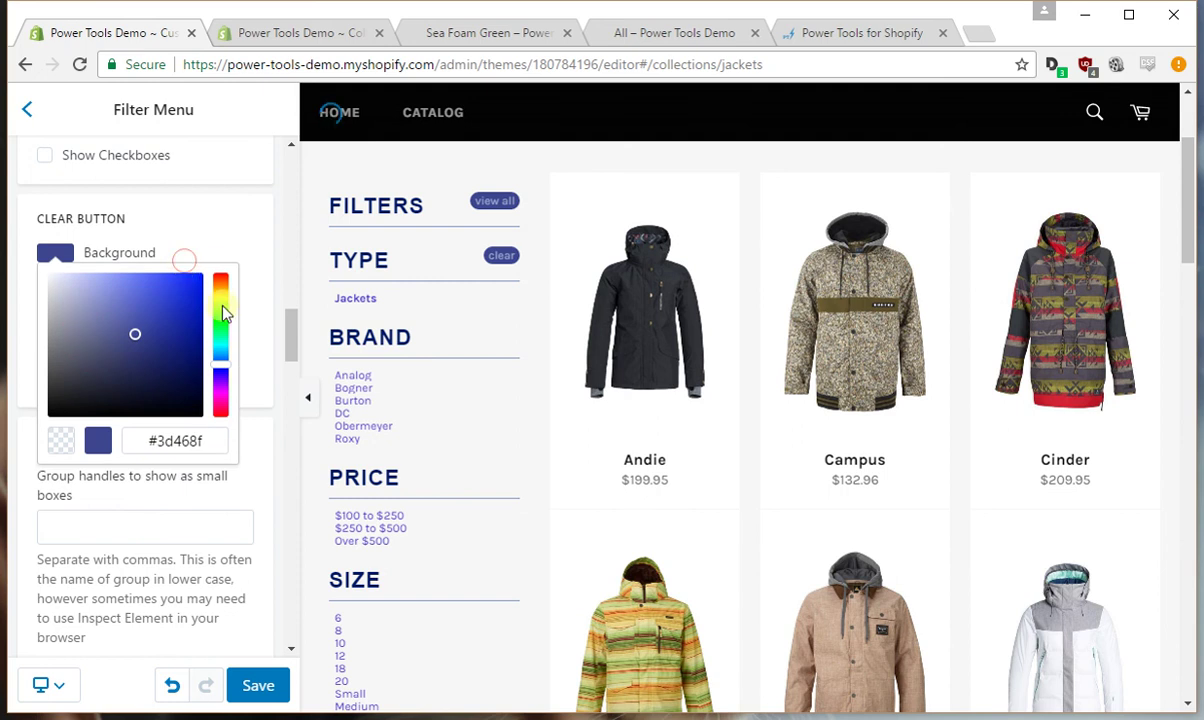
left_click(120, 298)
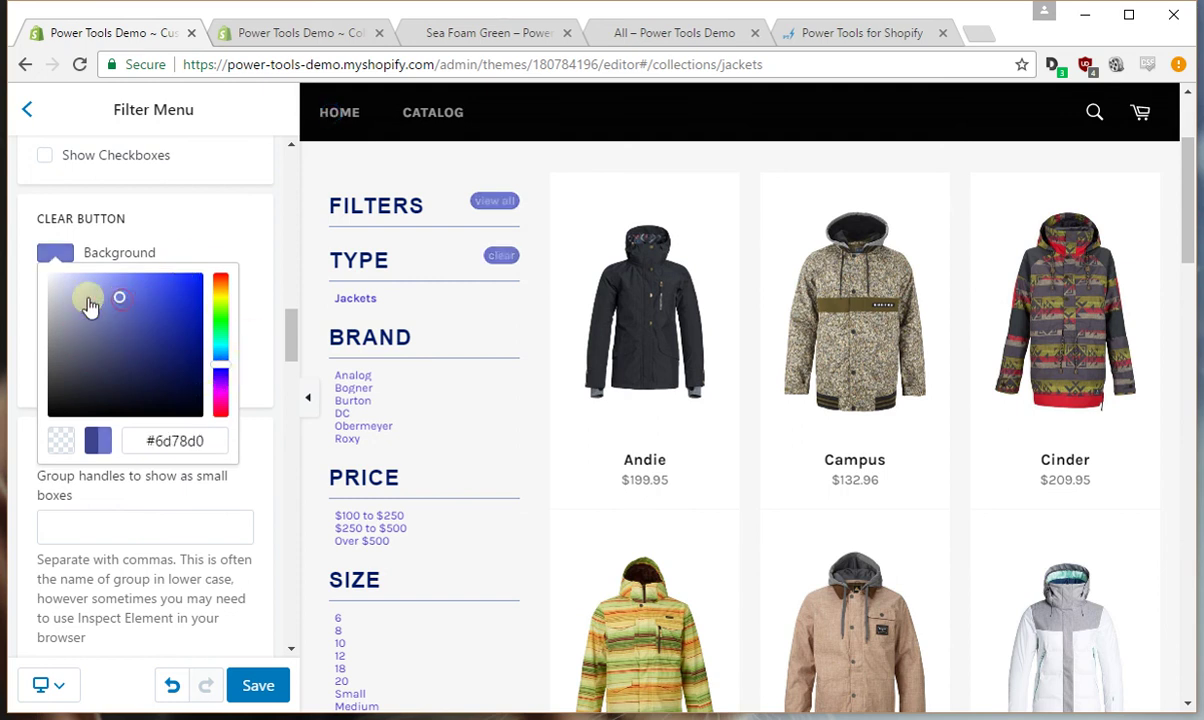
mouse_move(90, 306)
left_mouse_down()
mouse_move(155, 333)
mouse_move(173, 355)
left_mouse_up()
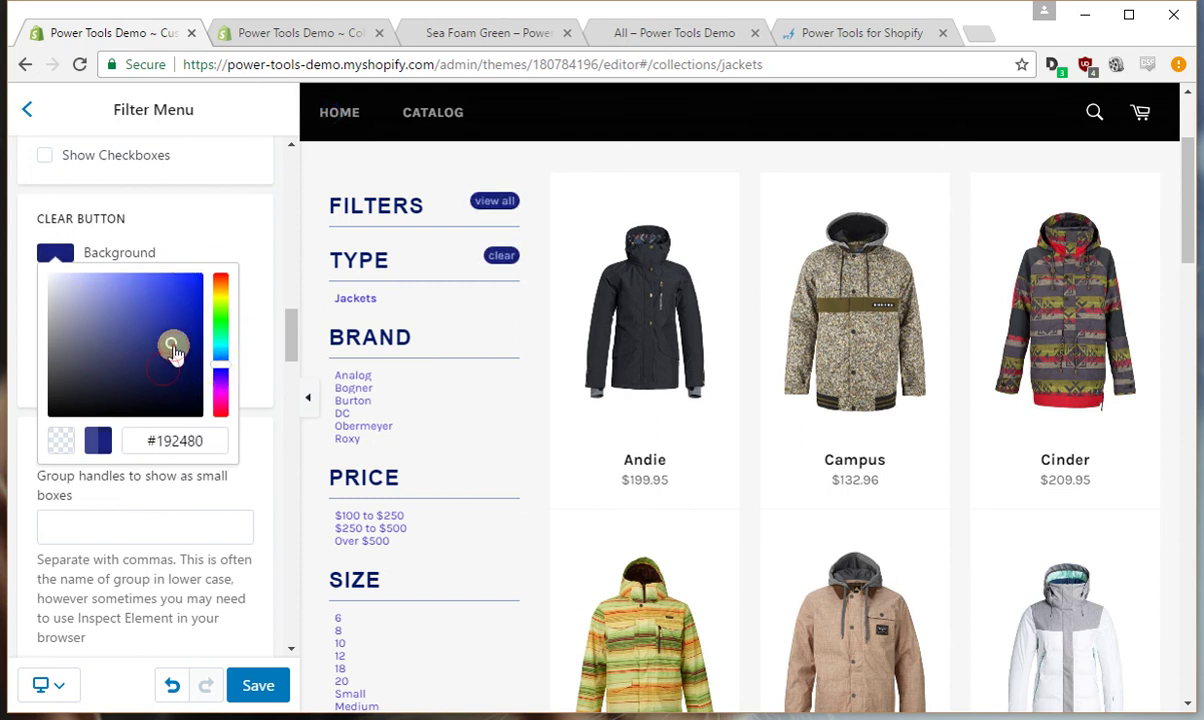
left_click(255, 307)
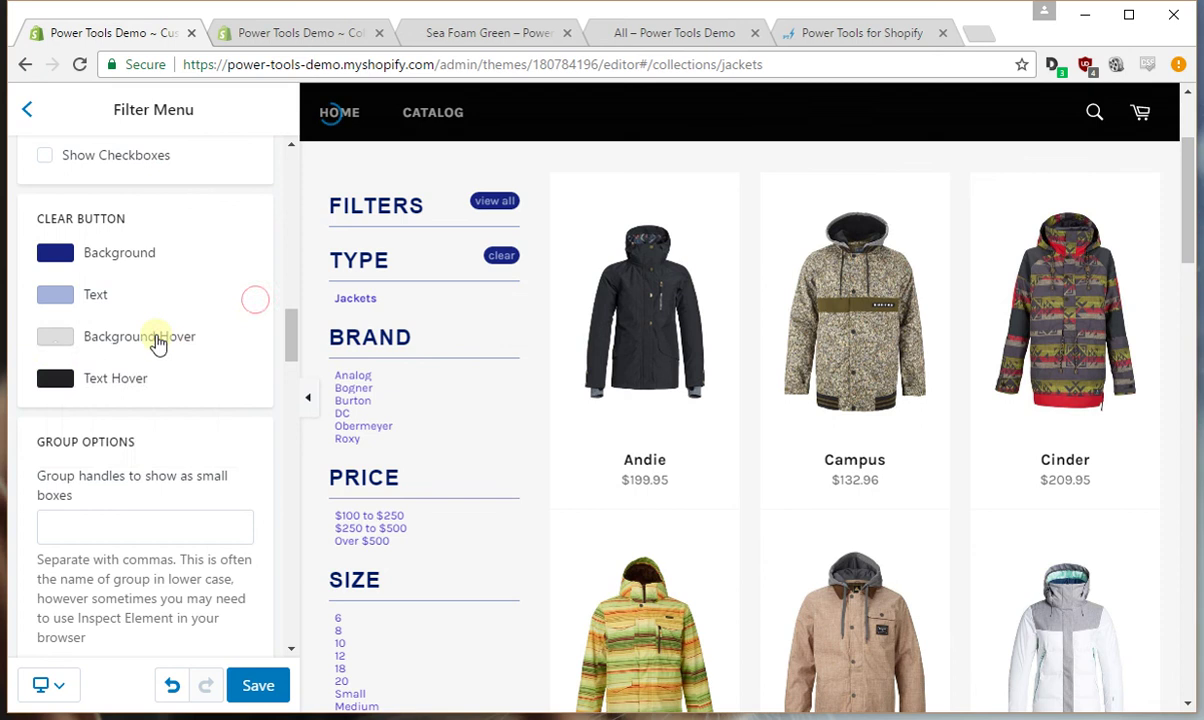
left_click(157, 340)
left_click(210, 277)
left_click(500, 257)
Enter size as the group handle to show as small boxes in Group Options and save the theme
scroll(253, 304, "down", 3)
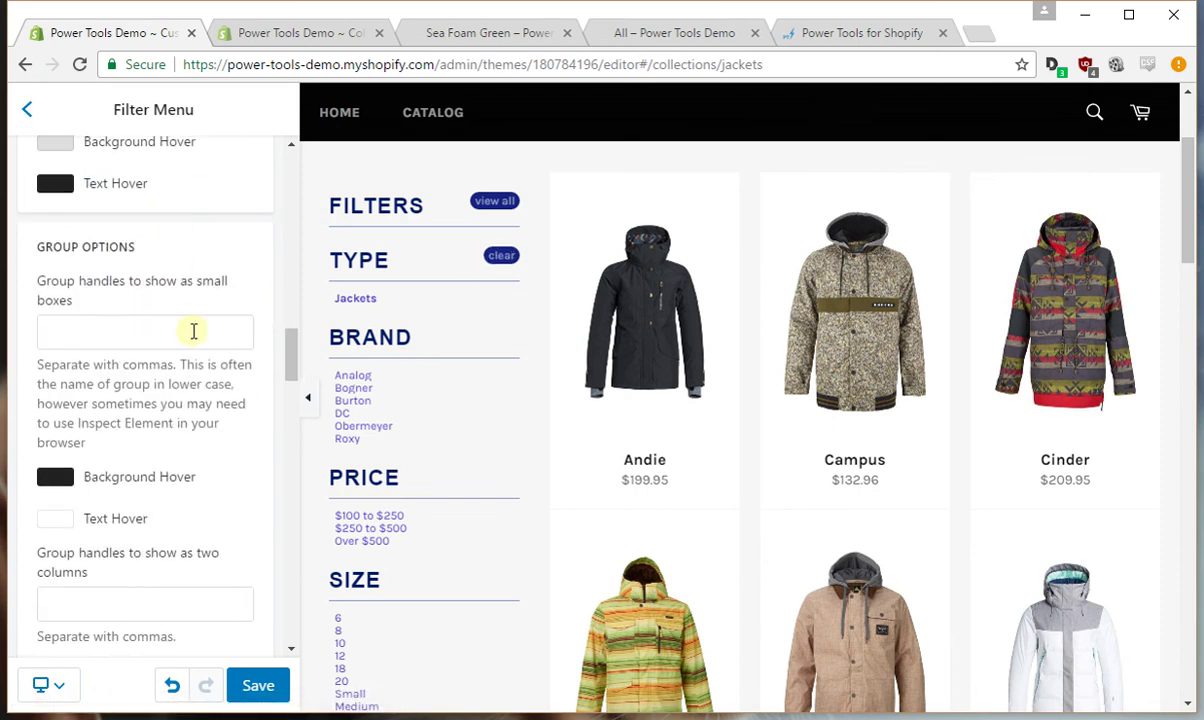
left_click(194, 331)
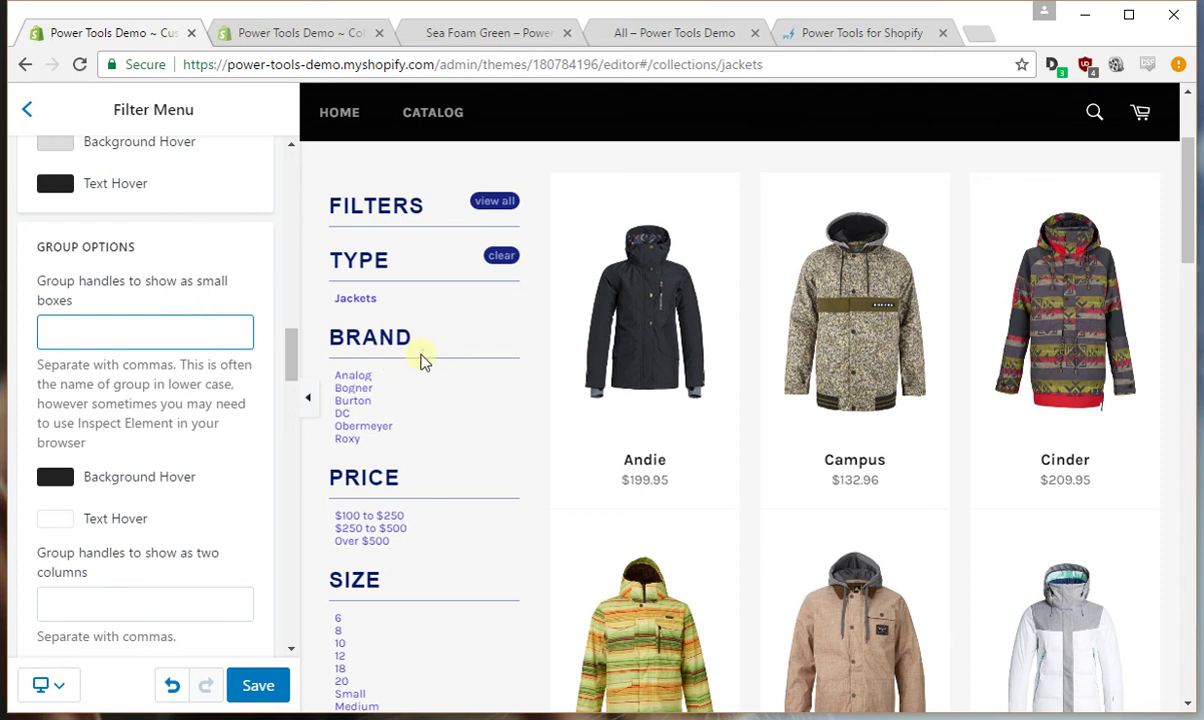
scroll(415, 362, "down", 1)
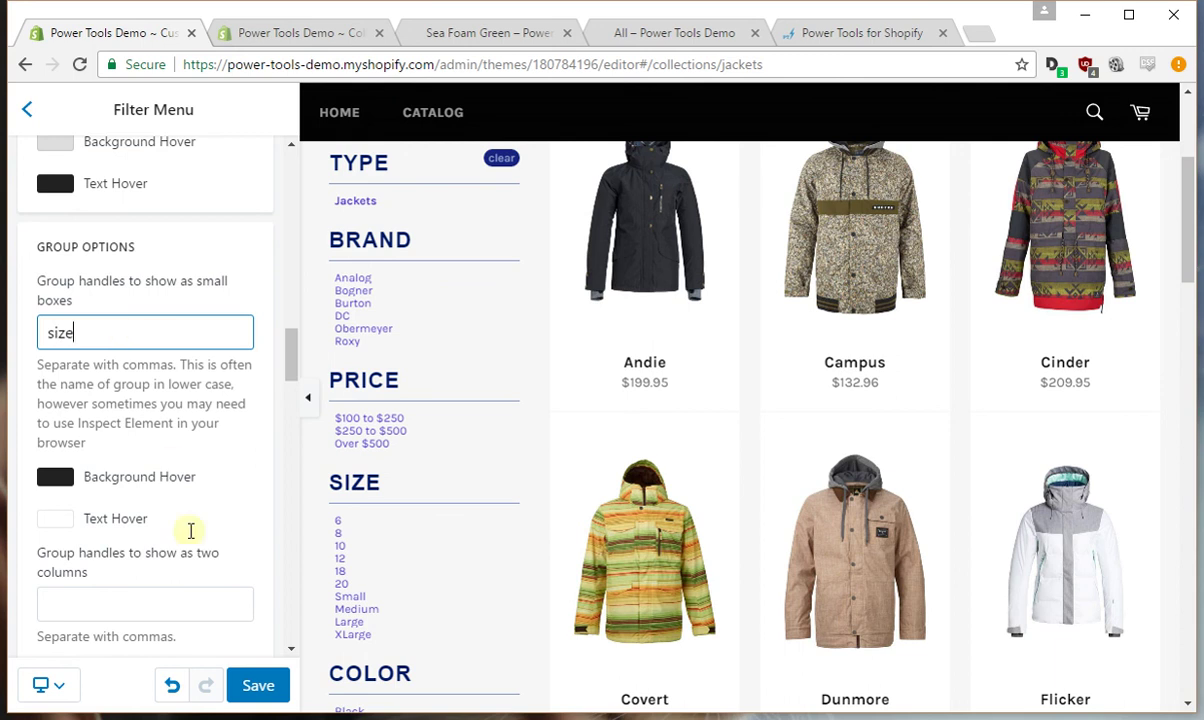
left_click(256, 684)
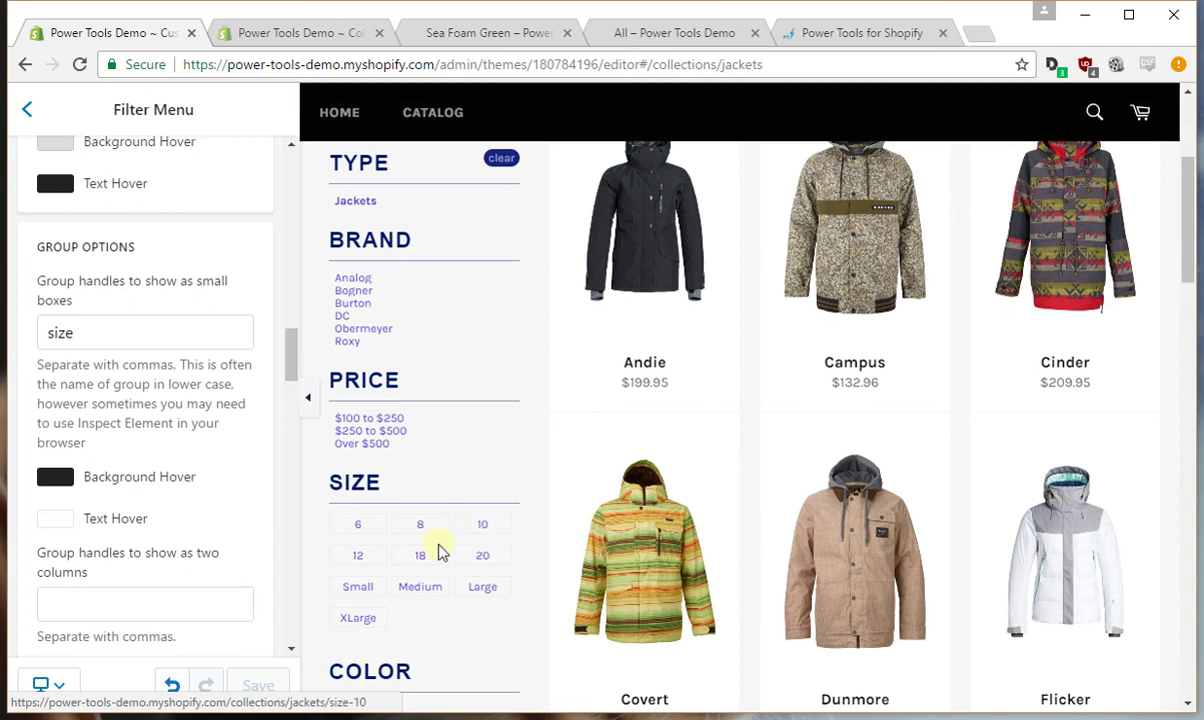
Enter brand as the group handle to show as two columns and save the theme
left_click(112, 605)
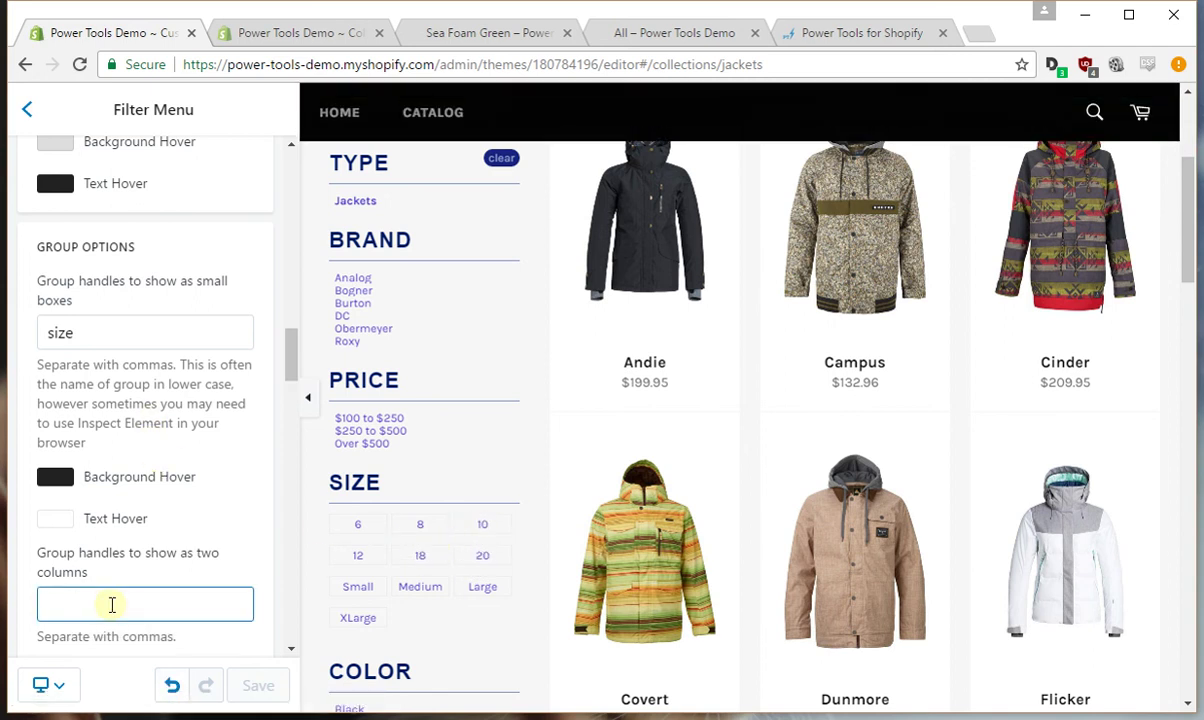
type("brand")
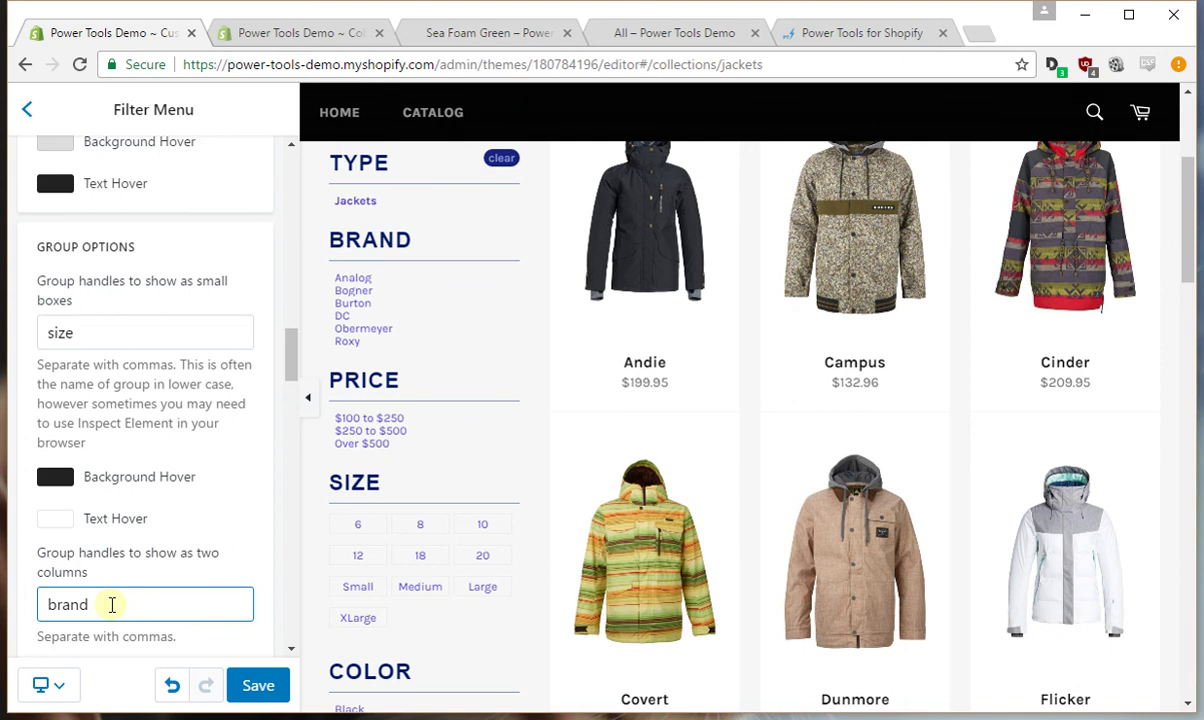
left_click(258, 686)
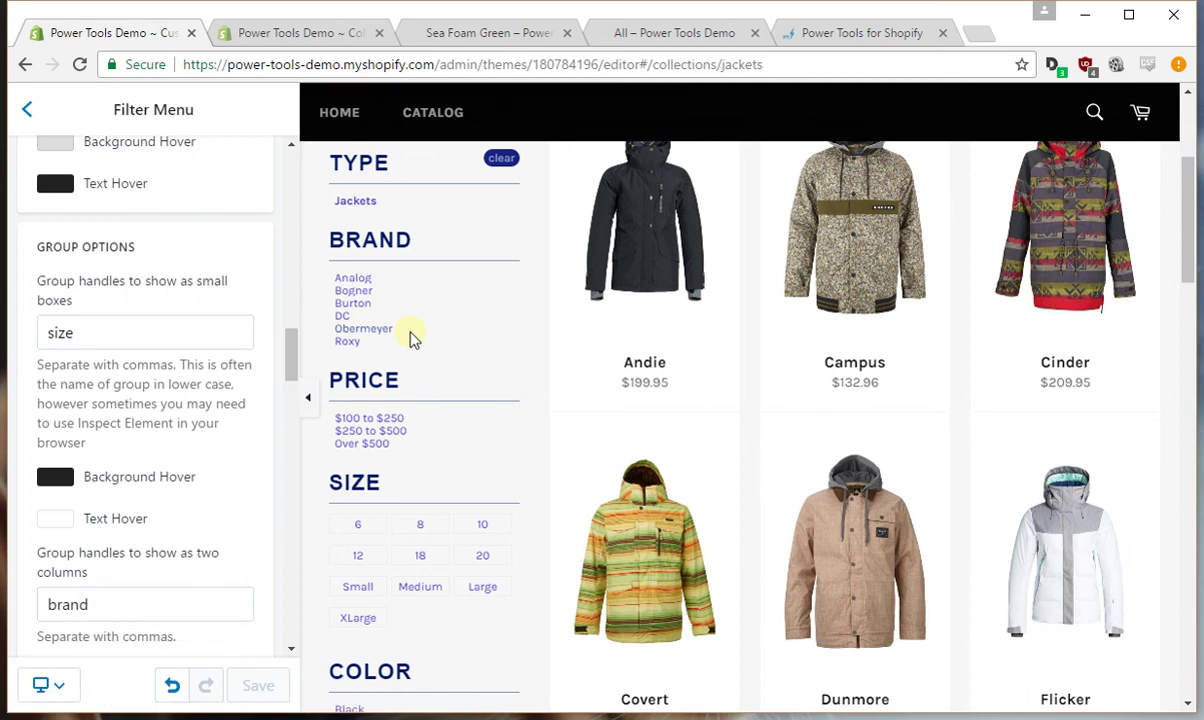
Clear the Jackets filter and check the Brand group in the full catalog against the two-column setting in Group Options
left_click(503, 160)
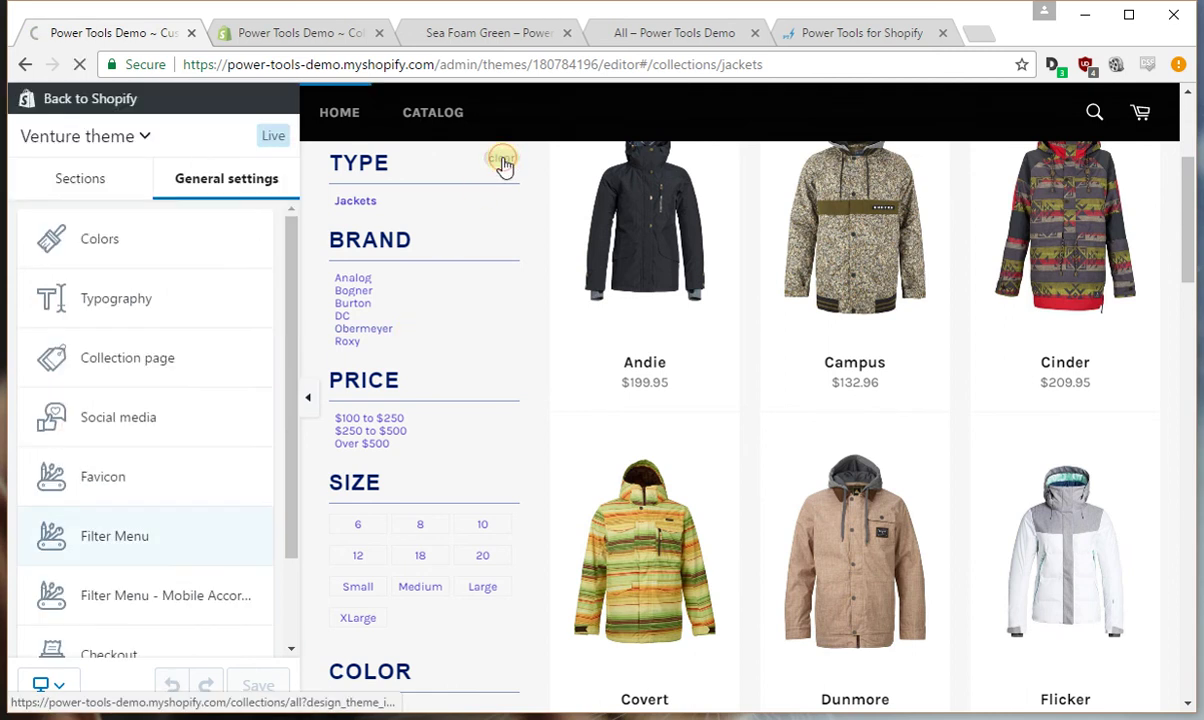
left_click(123, 545)
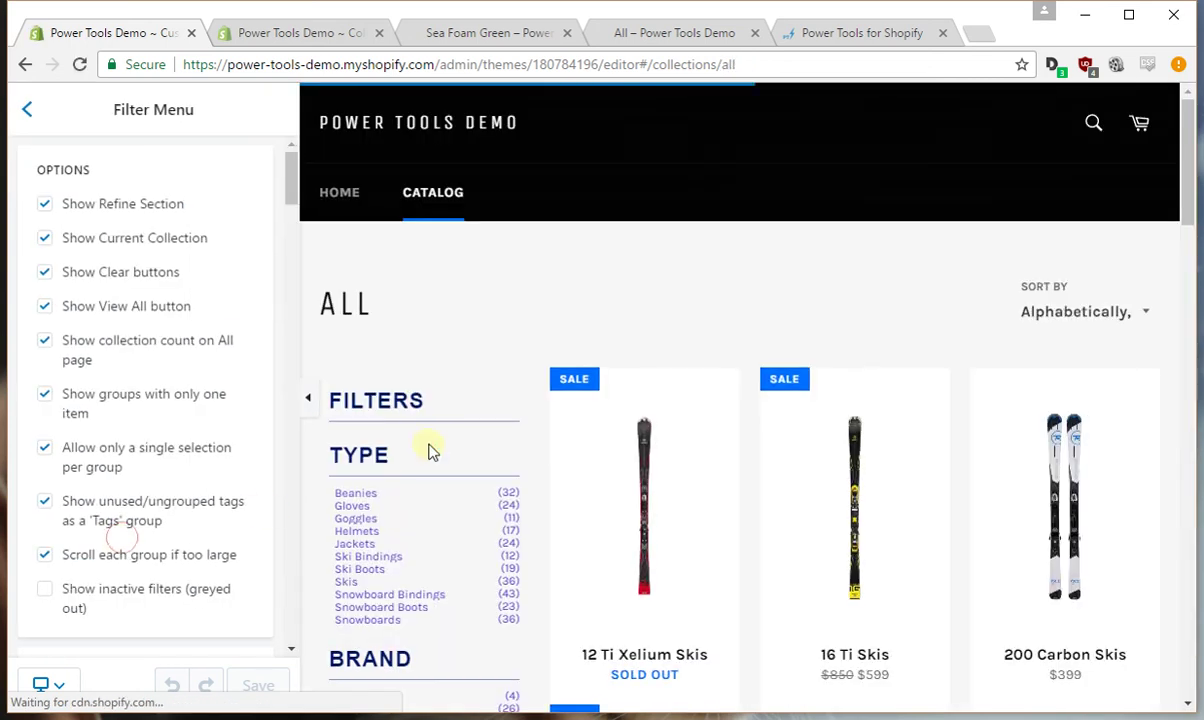
scroll(430, 451, "down", 5)
scroll(220, 511, "down", 10)
scroll(220, 511, "down", 10)
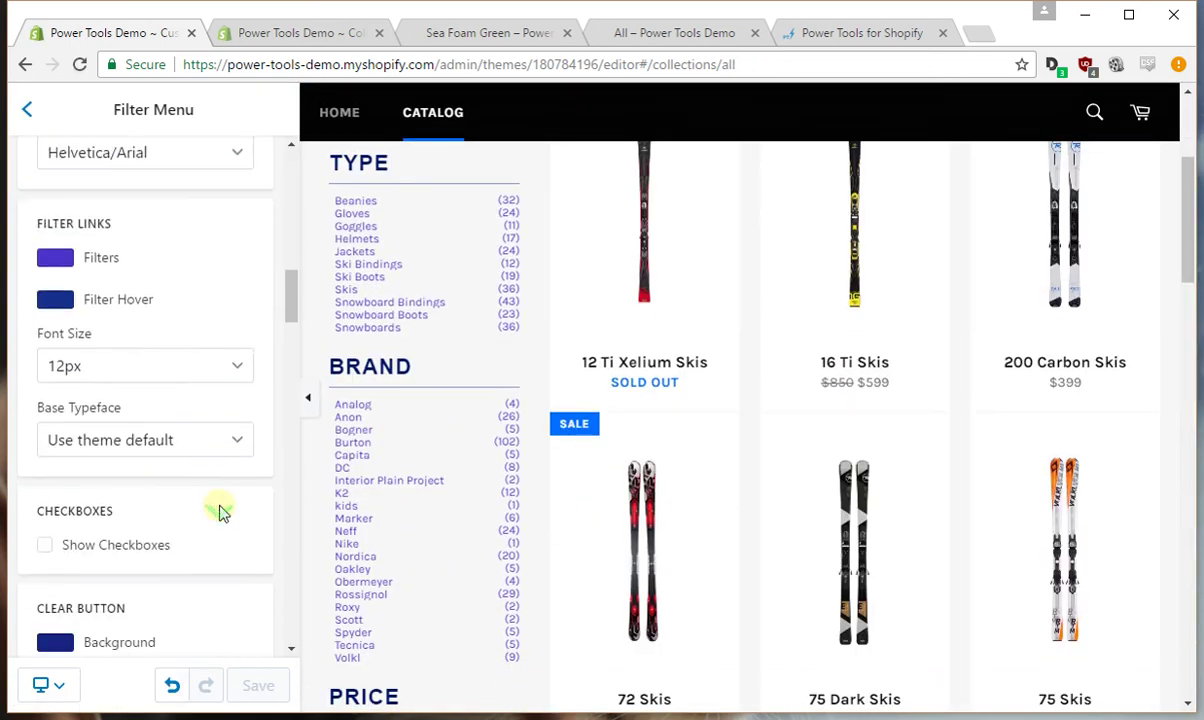
scroll(220, 511, "down", 8)
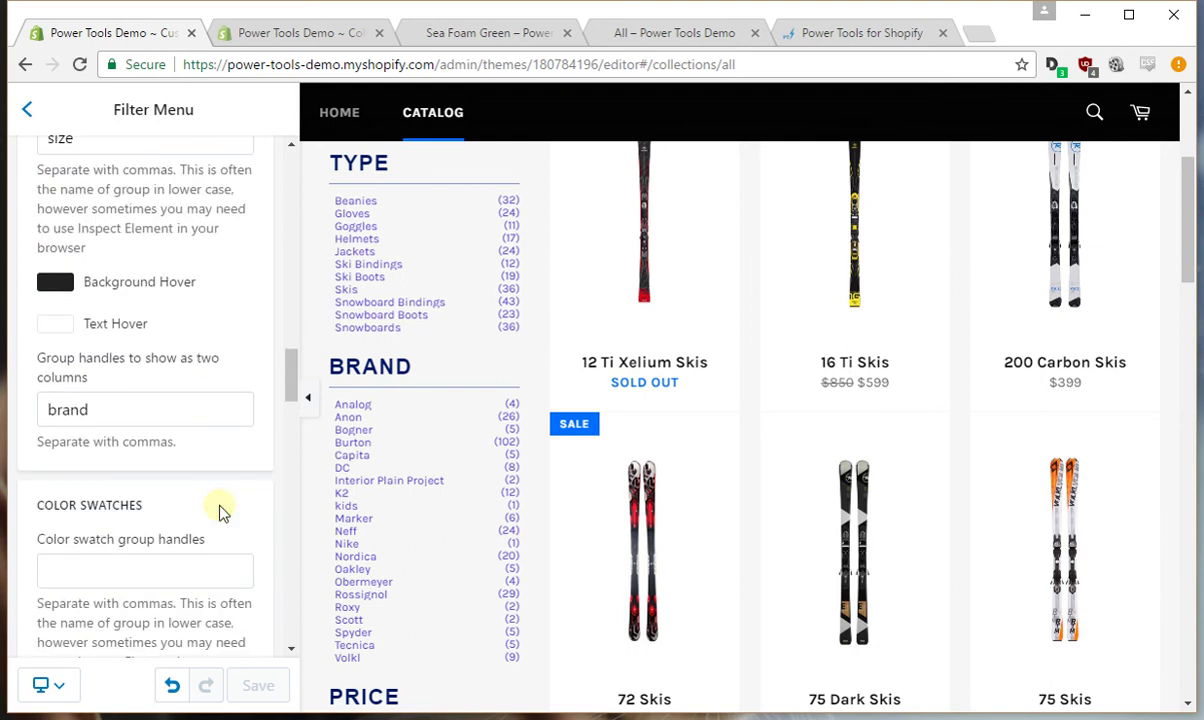
Filter the preview by Beanies to check the Brand group's layout, and clear the filter again
left_click(365, 201)
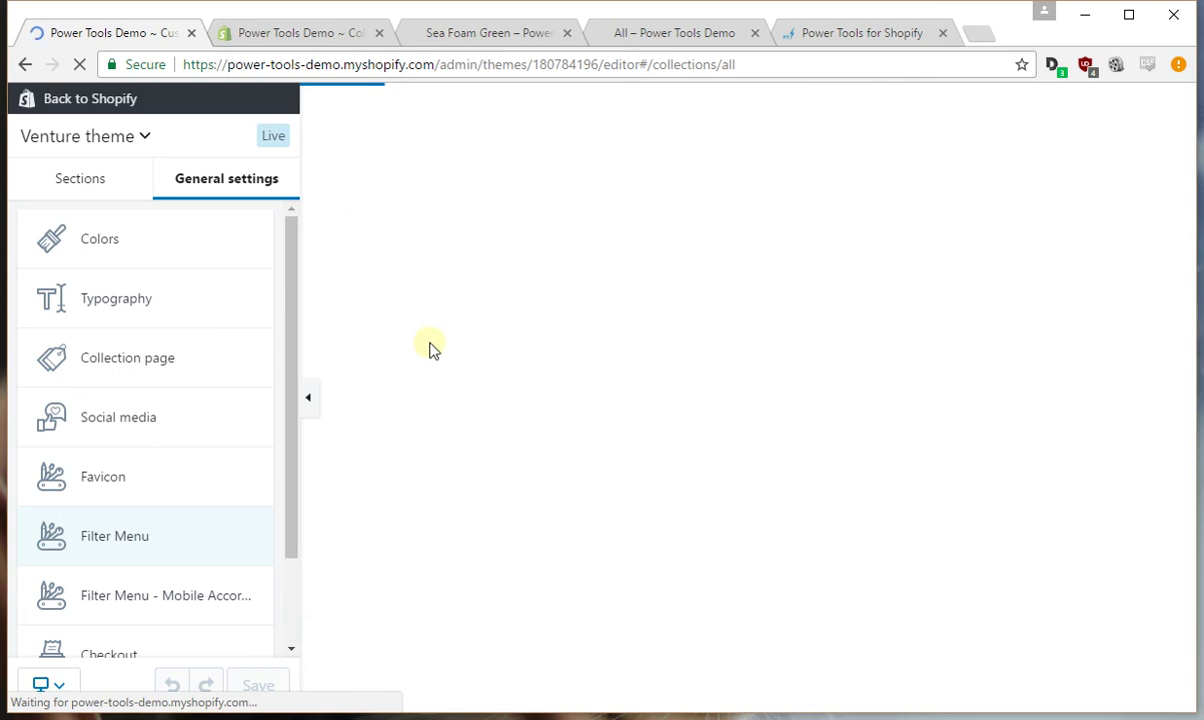
scroll(449, 349, "down", 3)
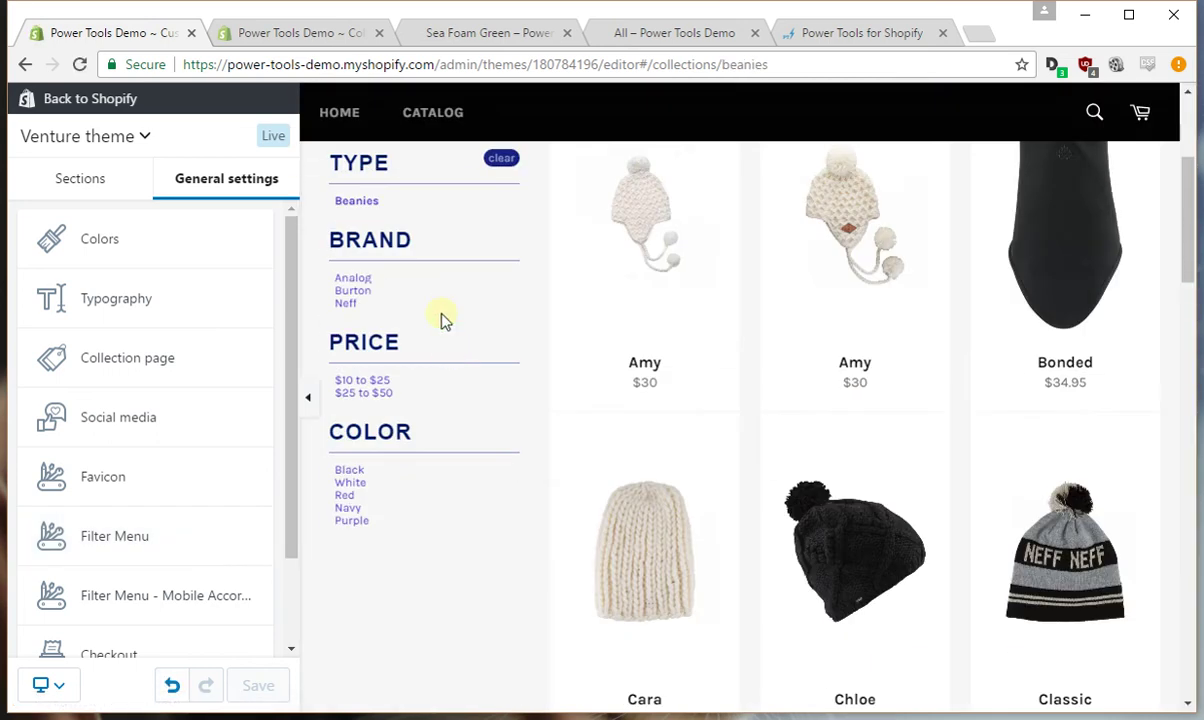
left_click(502, 165)
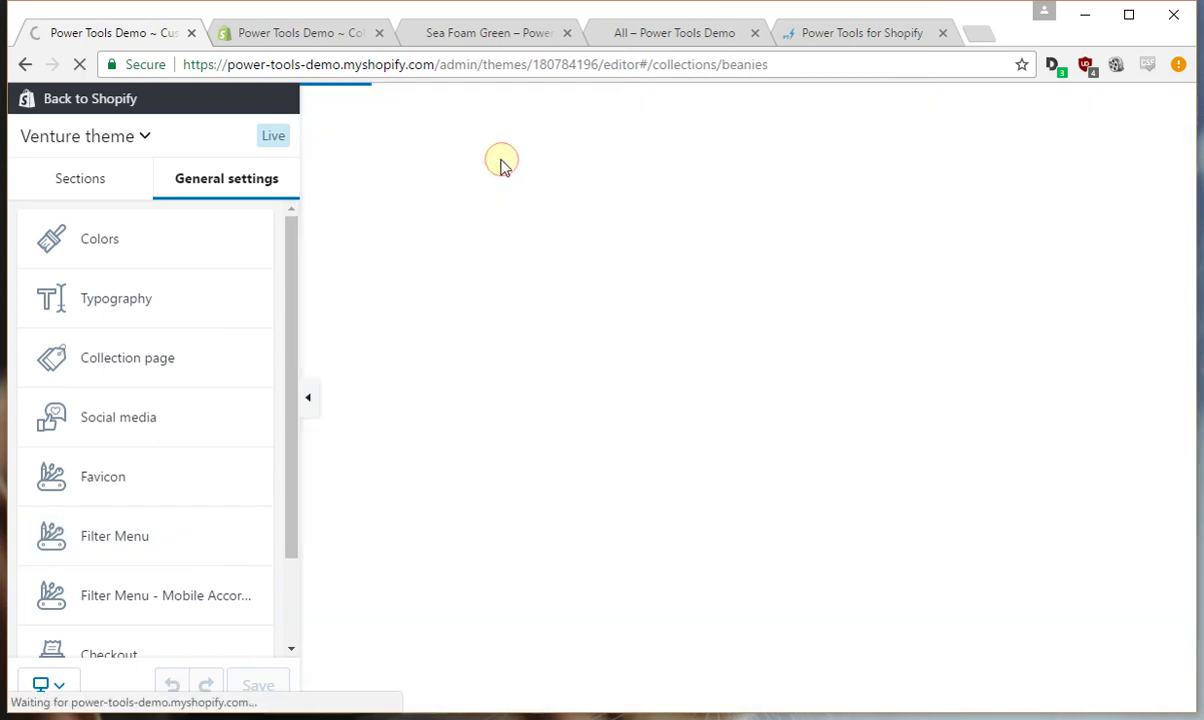
Check the storefront's All collection page and the Brand group in the Power Tools app's filter groups
left_click(316, 32)
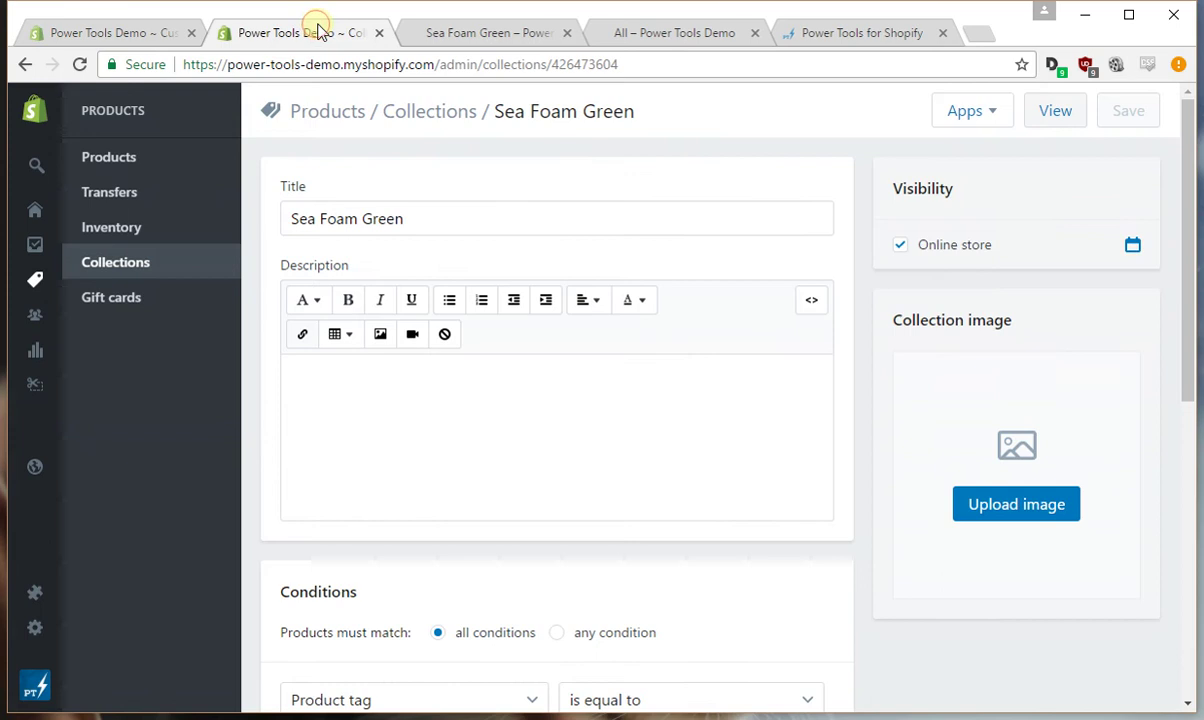
left_click(507, 32)
left_click(675, 32)
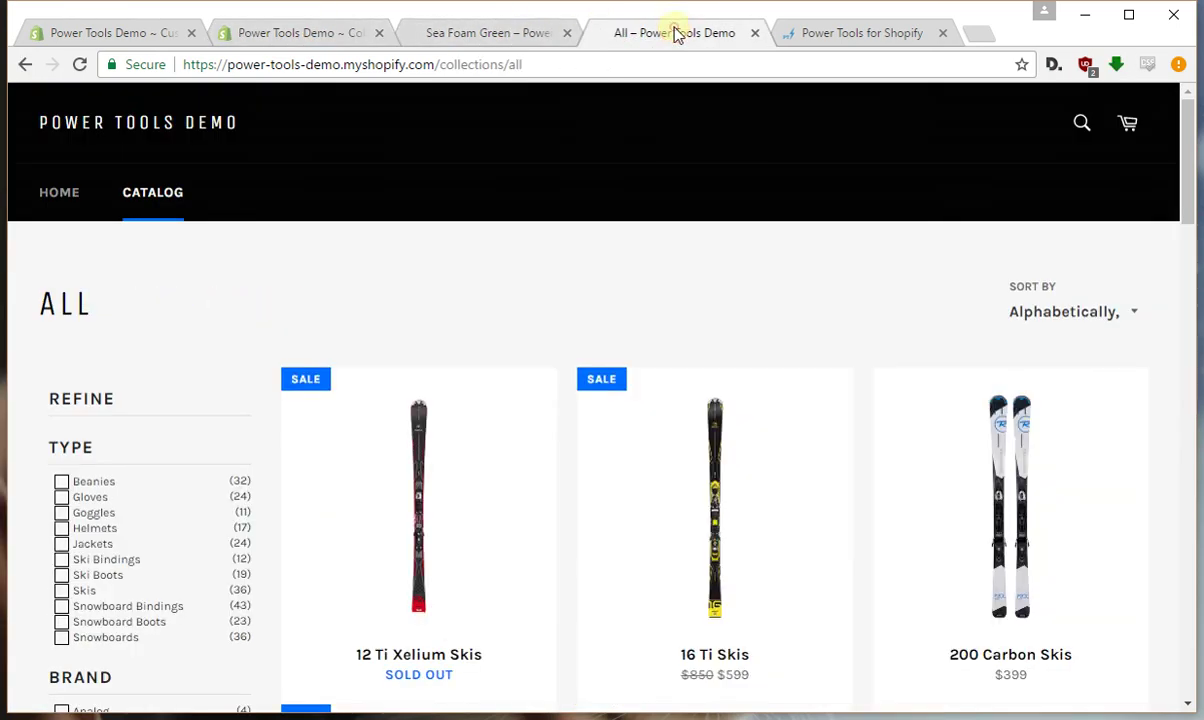
scroll(186, 440, "down", 2)
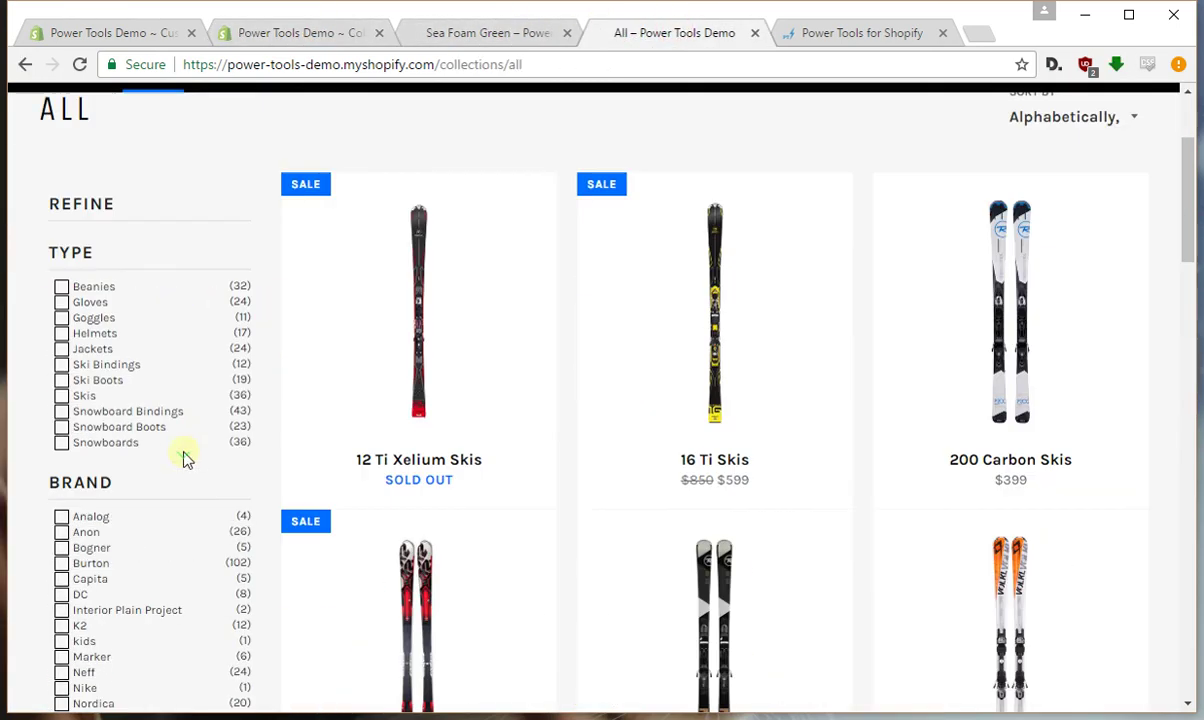
left_click(850, 32)
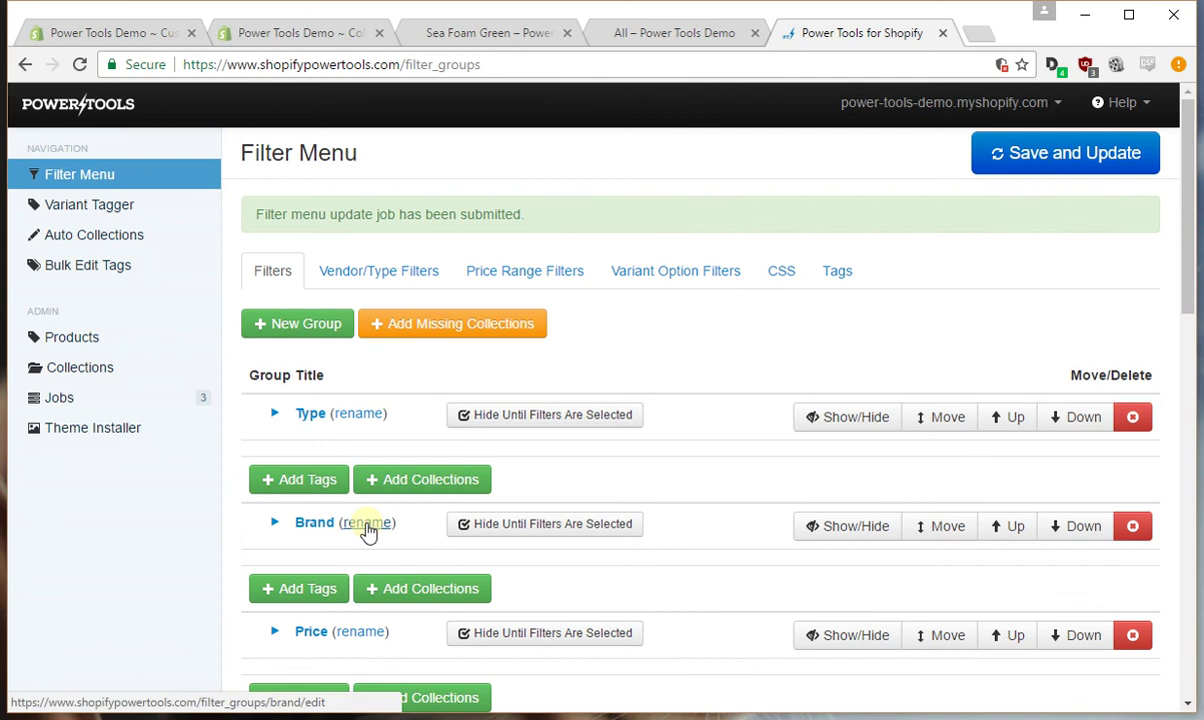
Return to the theme editor, check the Brand group in the preview and reopen the Filter Menu settings
left_click(148, 36)
scroll(410, 300, "down", 2)
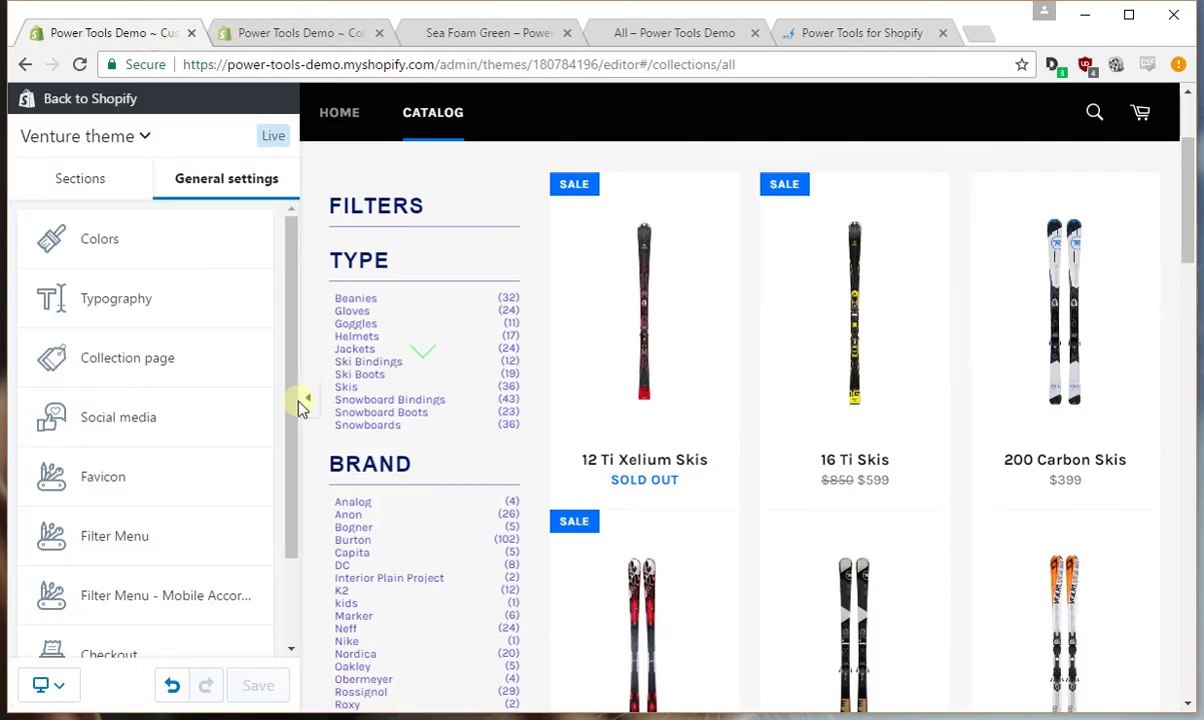
left_click(121, 537)
scroll(163, 448, "down", 6)
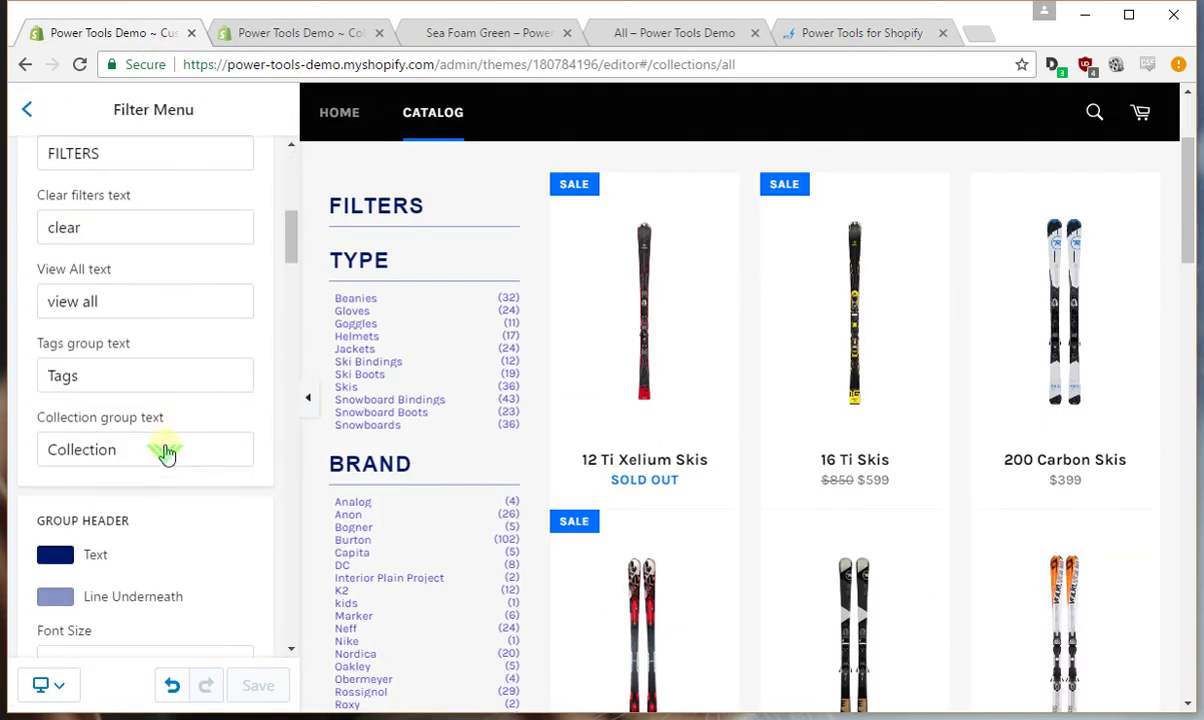
Switch to the Sea Foam Green storefront page, view all products and check the Brand group's column layout
left_click(466, 30)
left_click(227, 396)
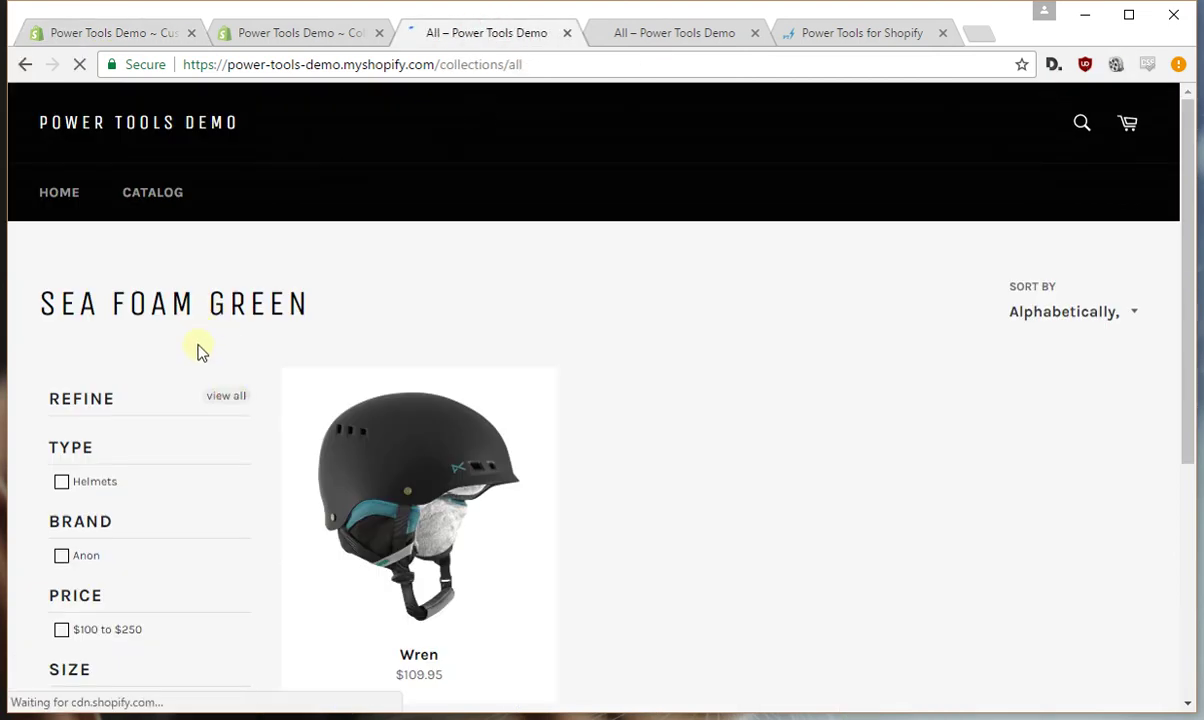
scroll(193, 360, "down", 4)
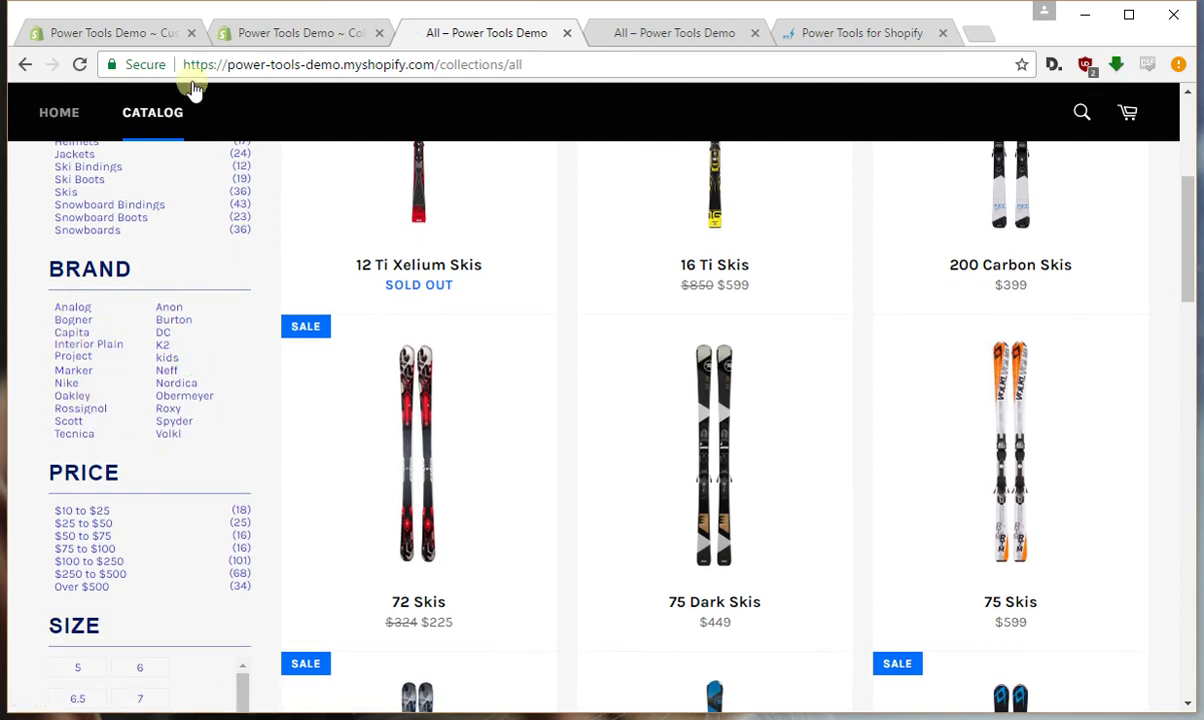
Return to the theme editor, show the Gloves collection in the preview and reopen the Filter Menu settings
left_click(140, 32)
scroll(322, 371, "down", 1)
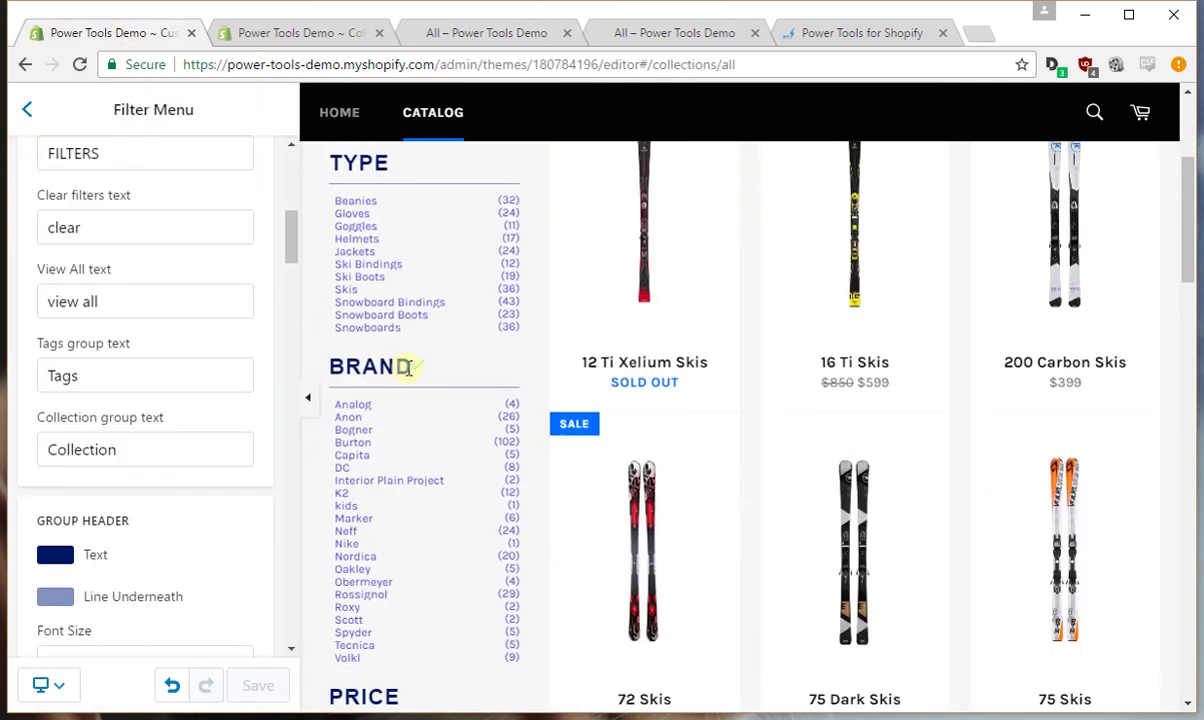
scroll(148, 371, "up", 6)
scroll(161, 376, "down", 3)
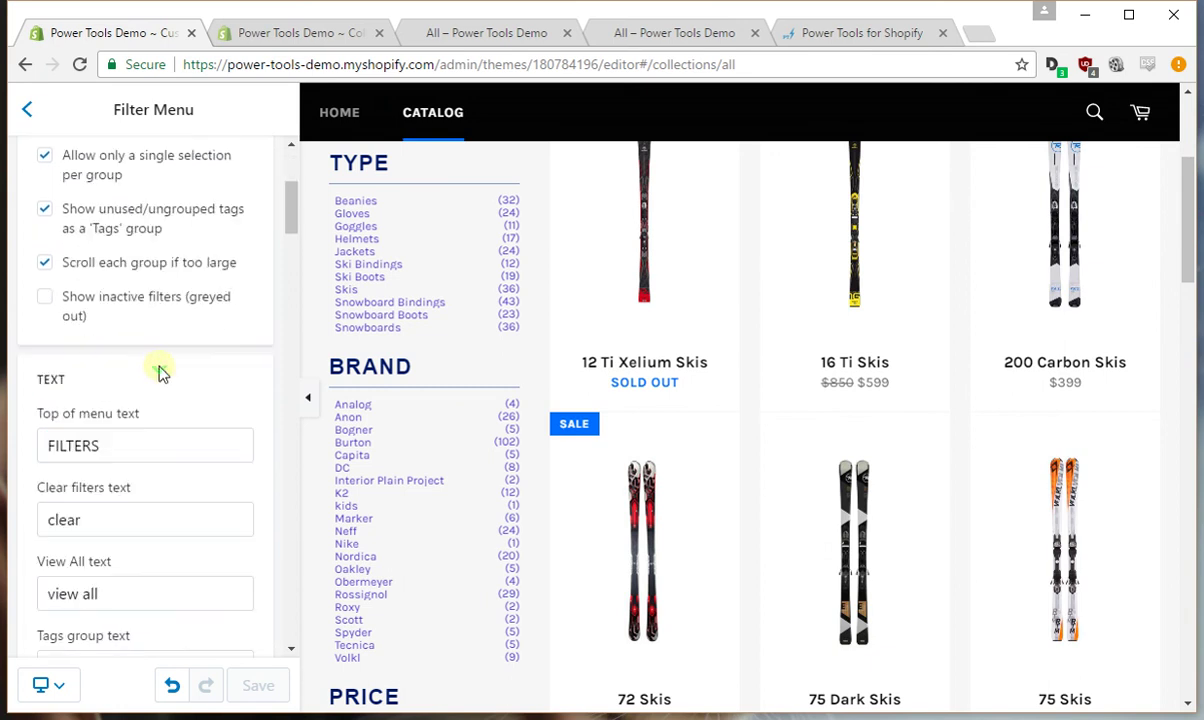
left_click(352, 214)
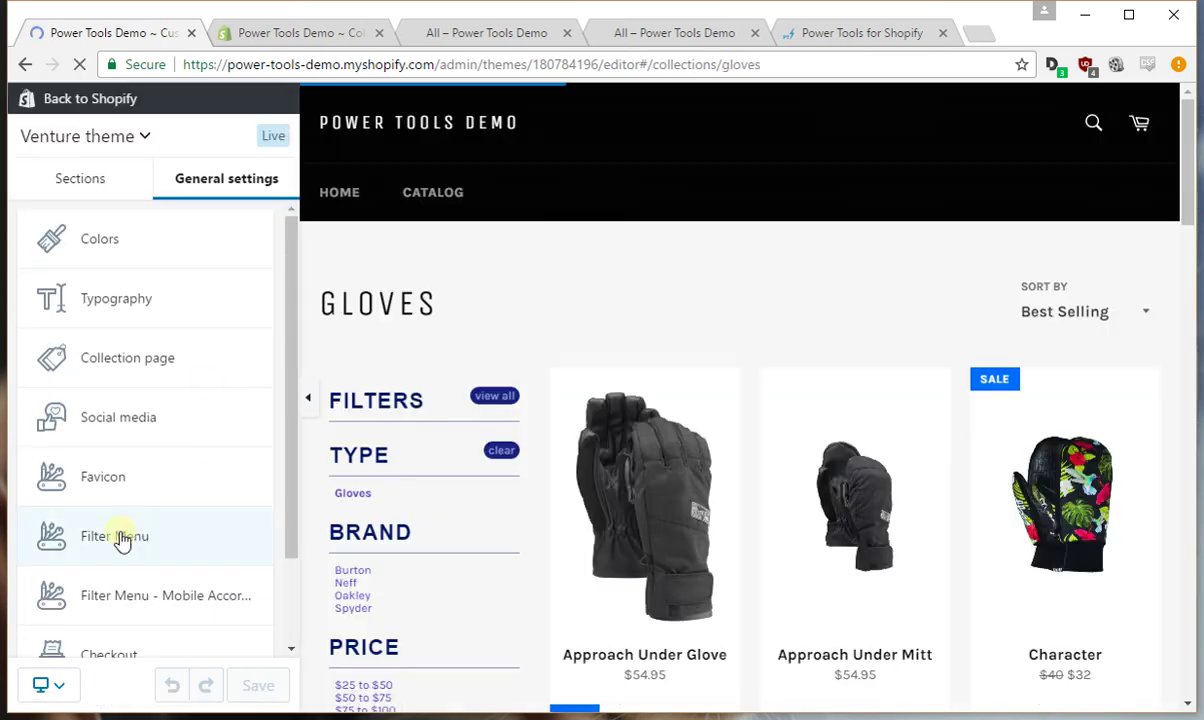
left_click(120, 537)
scroll(430, 462, "down", 2)
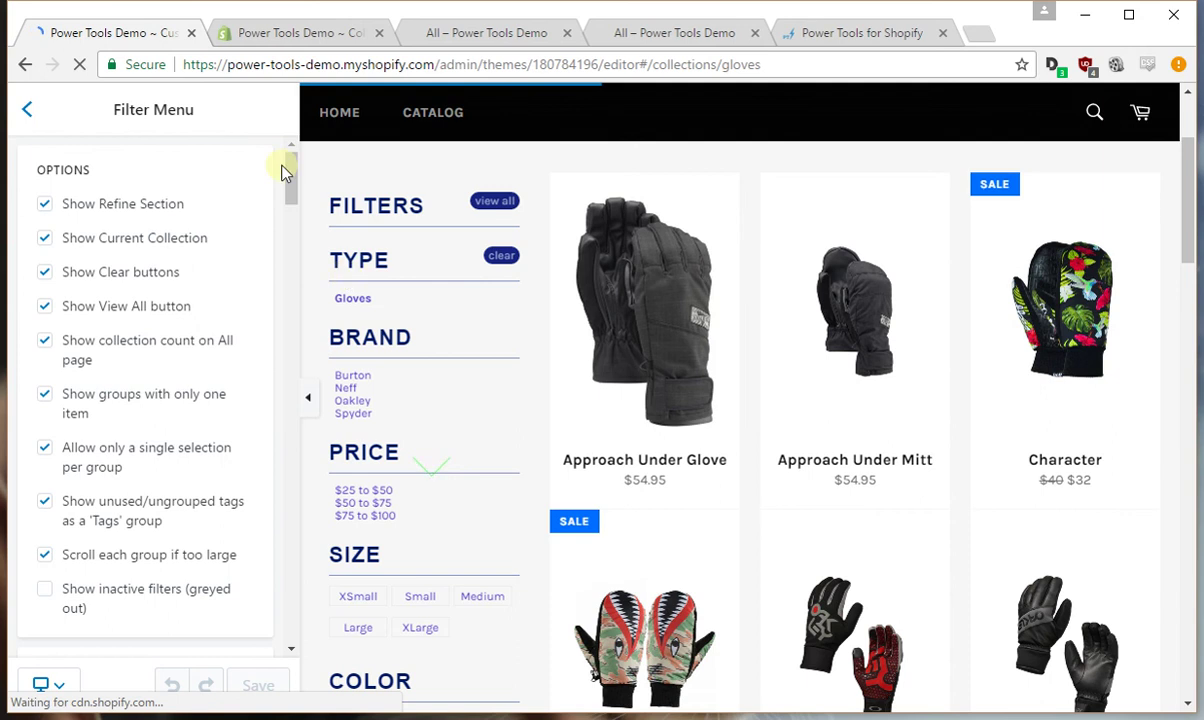
Enter color as the color swatch group handle and save the theme
scroll(205, 465, "down", 8)
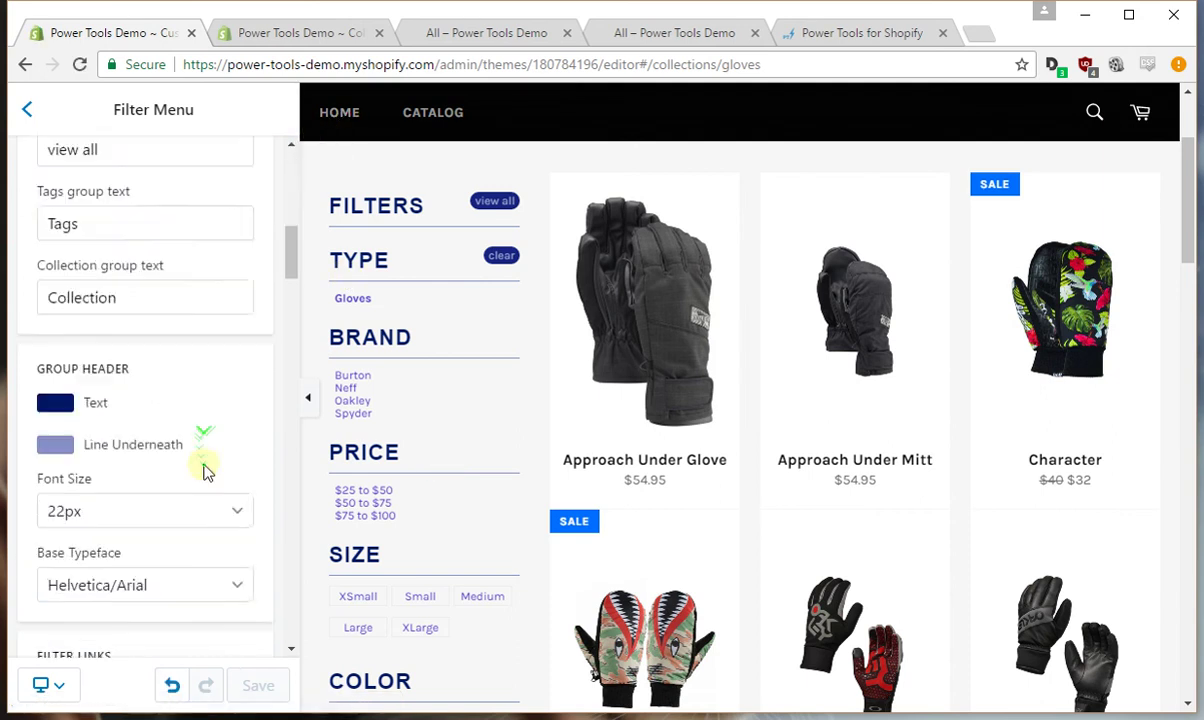
scroll(205, 470, "down", 10)
scroll(204, 470, "down", 1)
scroll(204, 462, "up", 2)
scroll(467, 527, "down", 3)
scroll(465, 527, "up", 1)
left_click(96, 478)
type("color")
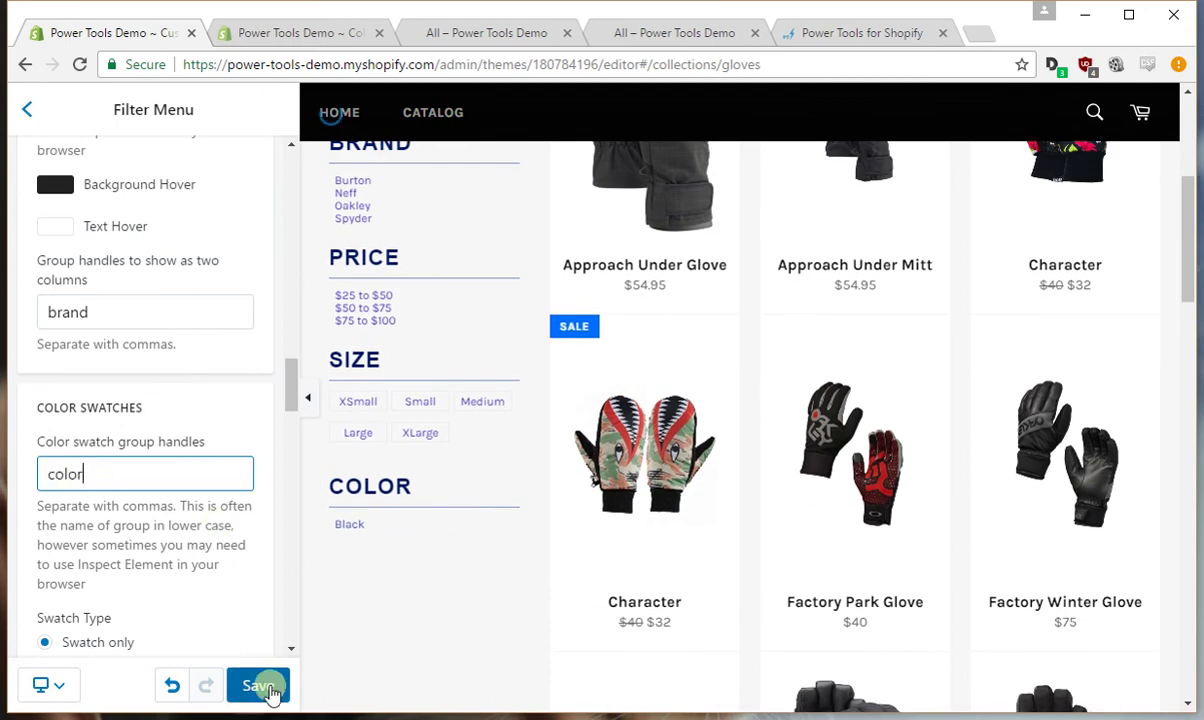
left_click(262, 690)
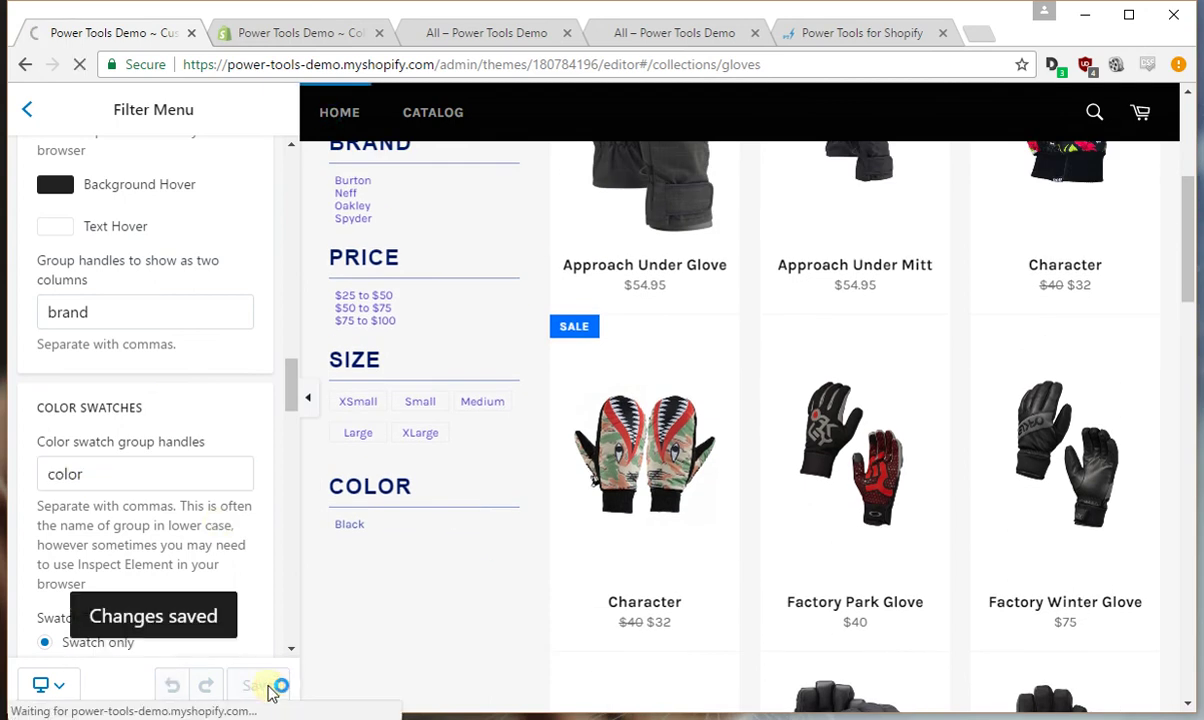
Clear the Gloves filter and check how the Color group displays its swatches in the full catalog
scroll(220, 515, "down", 2)
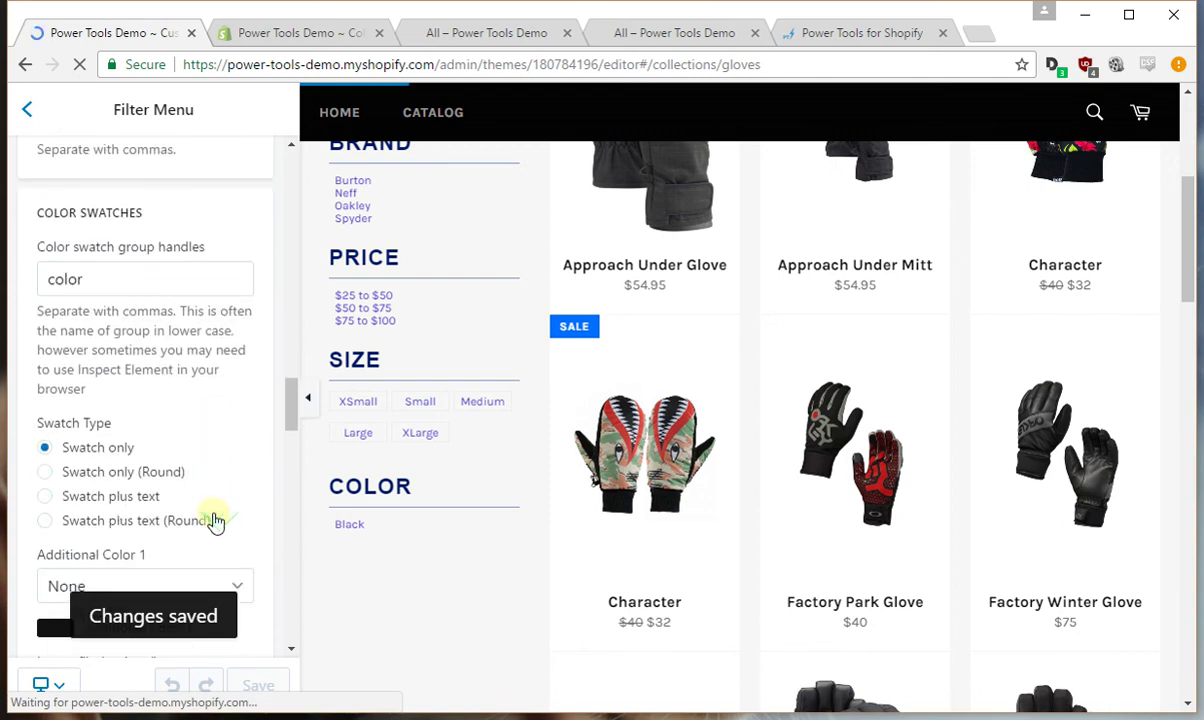
left_click(501, 191)
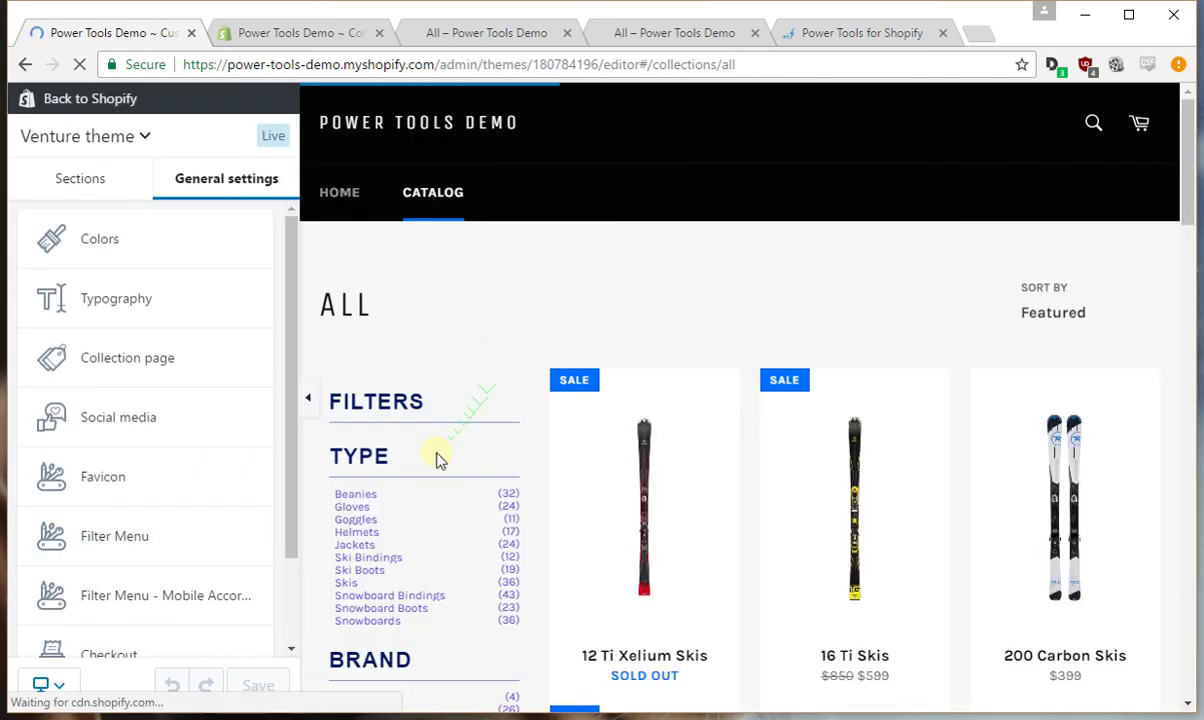
scroll(438, 457, "down", 10)
scroll(440, 458, "down", 10)
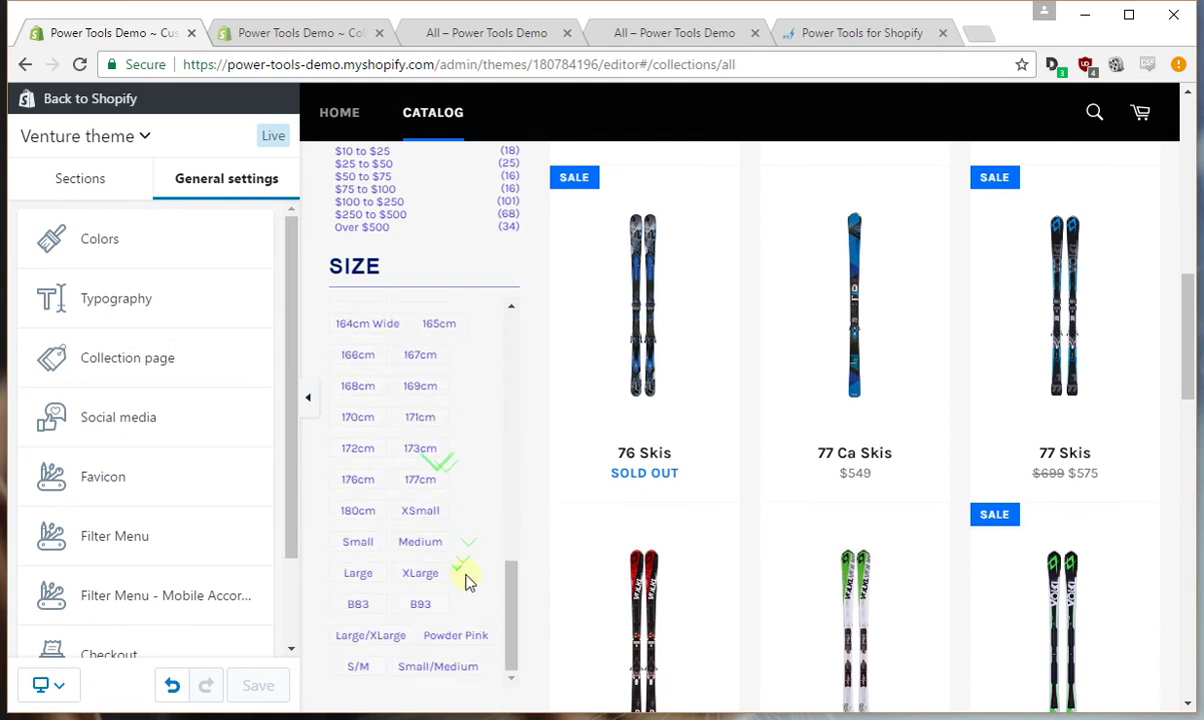
scroll(506, 596, "down", 2)
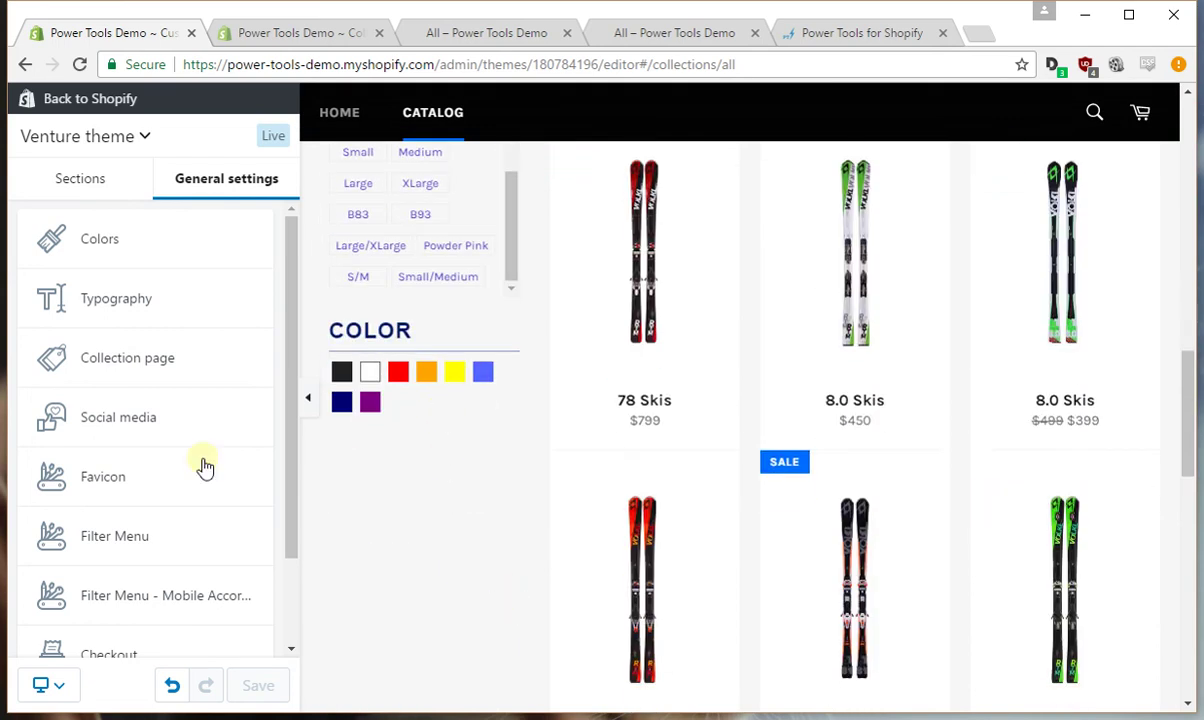
Reopen the Filter Menu settings at the Color Swatches options
left_click(142, 540)
scroll(160, 485, "down", 12)
scroll(176, 514, "down", 14)
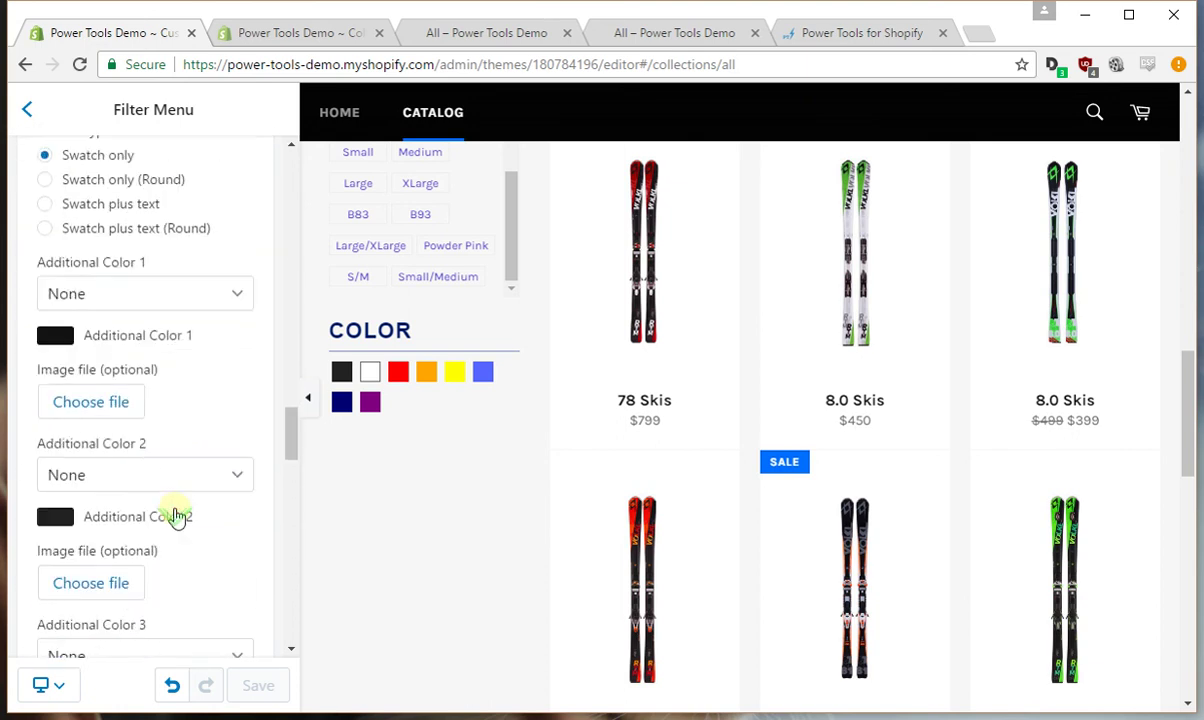
Try the round swatch and swatch plus text types for the Color group, and switch back to Swatch only
left_click(121, 189)
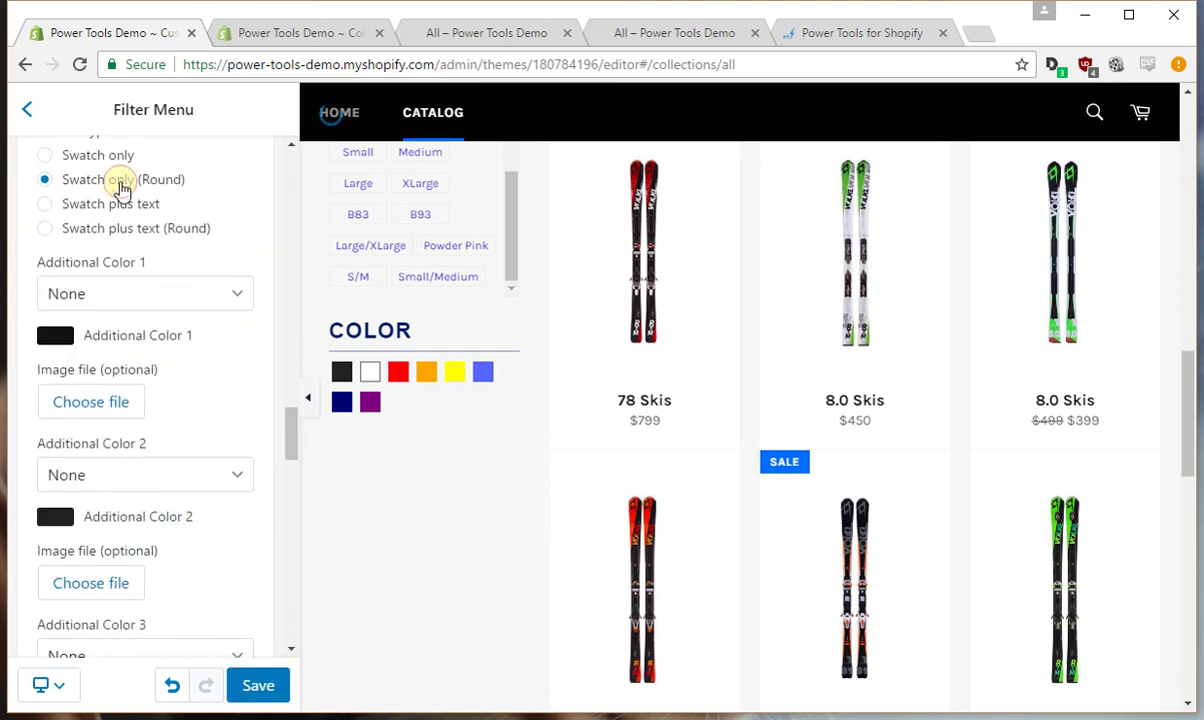
left_click(122, 212)
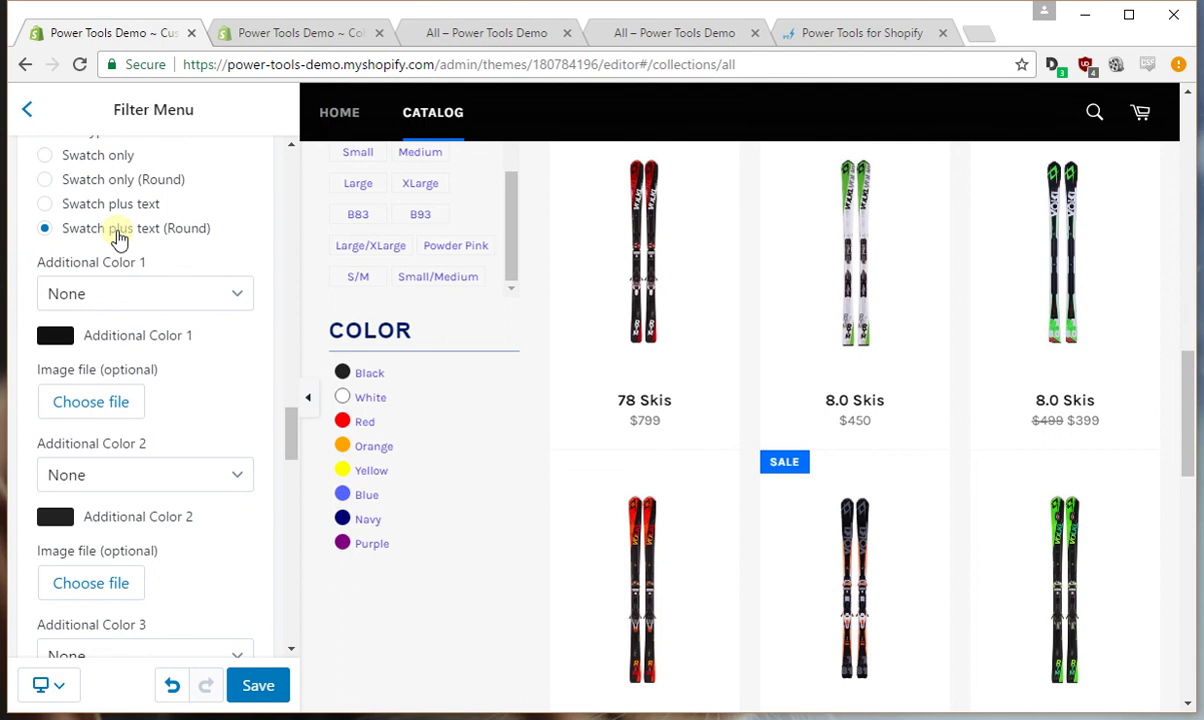
left_click(100, 157)
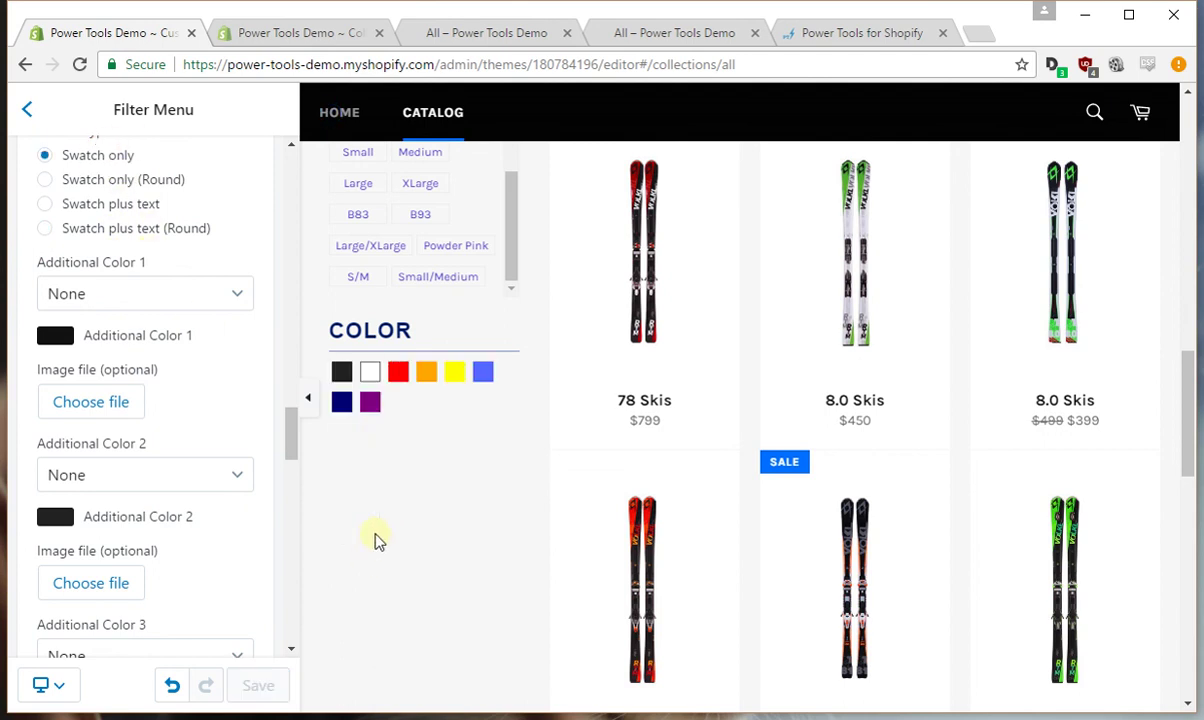
Find the Purple collection by searching for pur and assign it to Additional Color 1
left_click(162, 293)
type("pur")
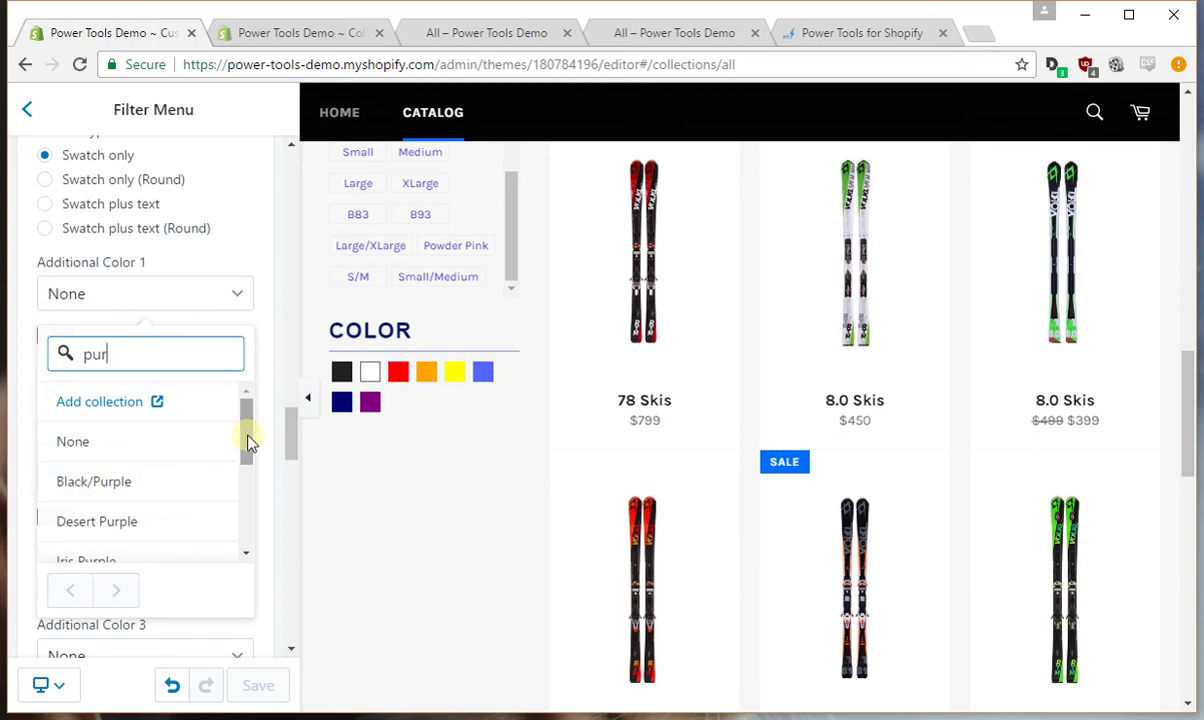
left_click_drag(248, 444, 240, 504)
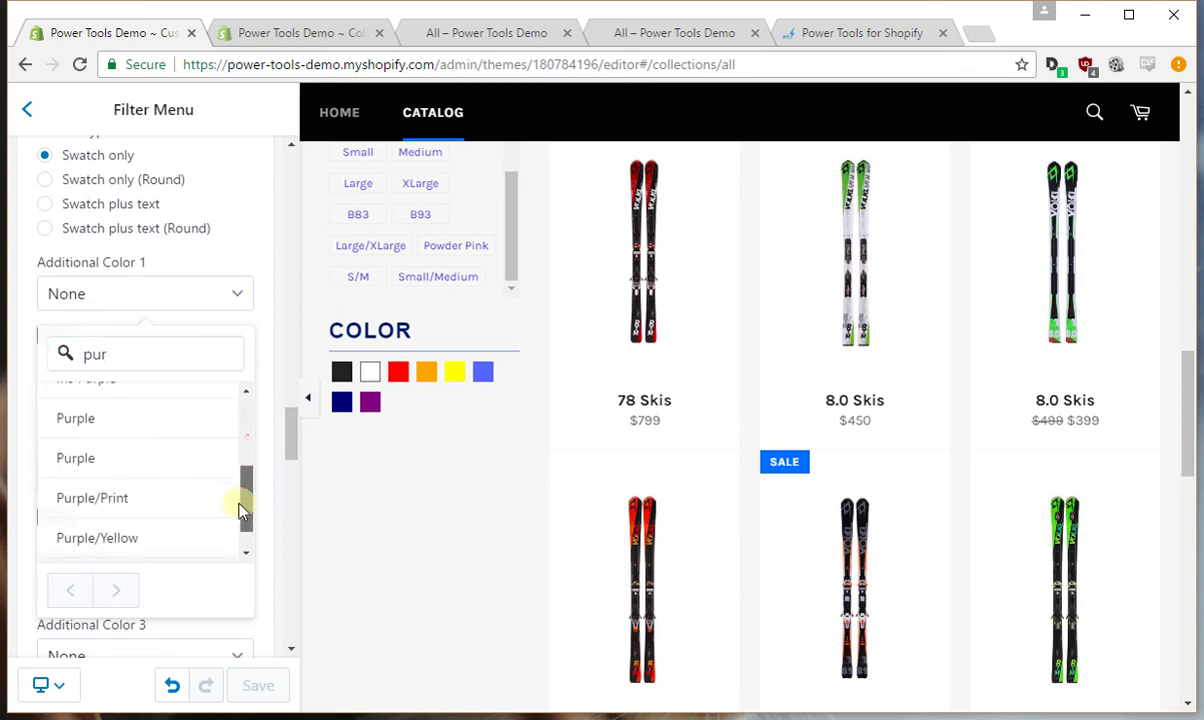
left_click(76, 424)
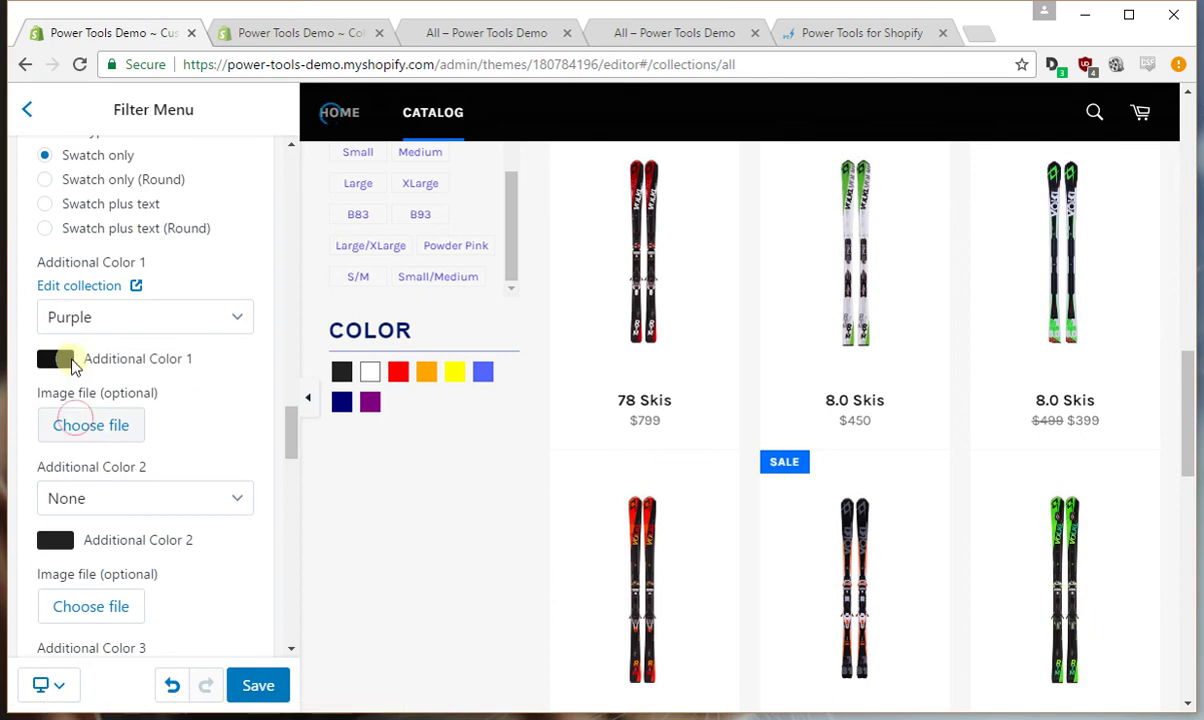
Change the Additional Color 1 swatch to a light purple shade and save the theme
left_click(60, 366)
left_click(221, 480)
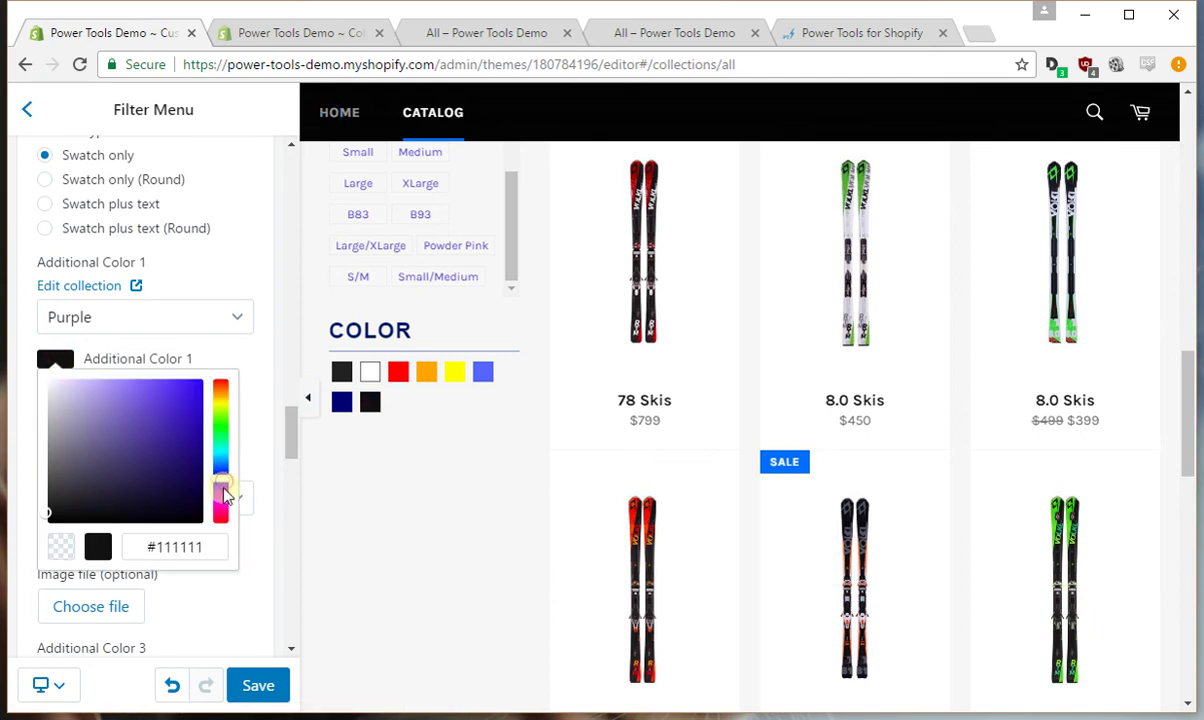
left_click_drag(184, 444, 172, 426)
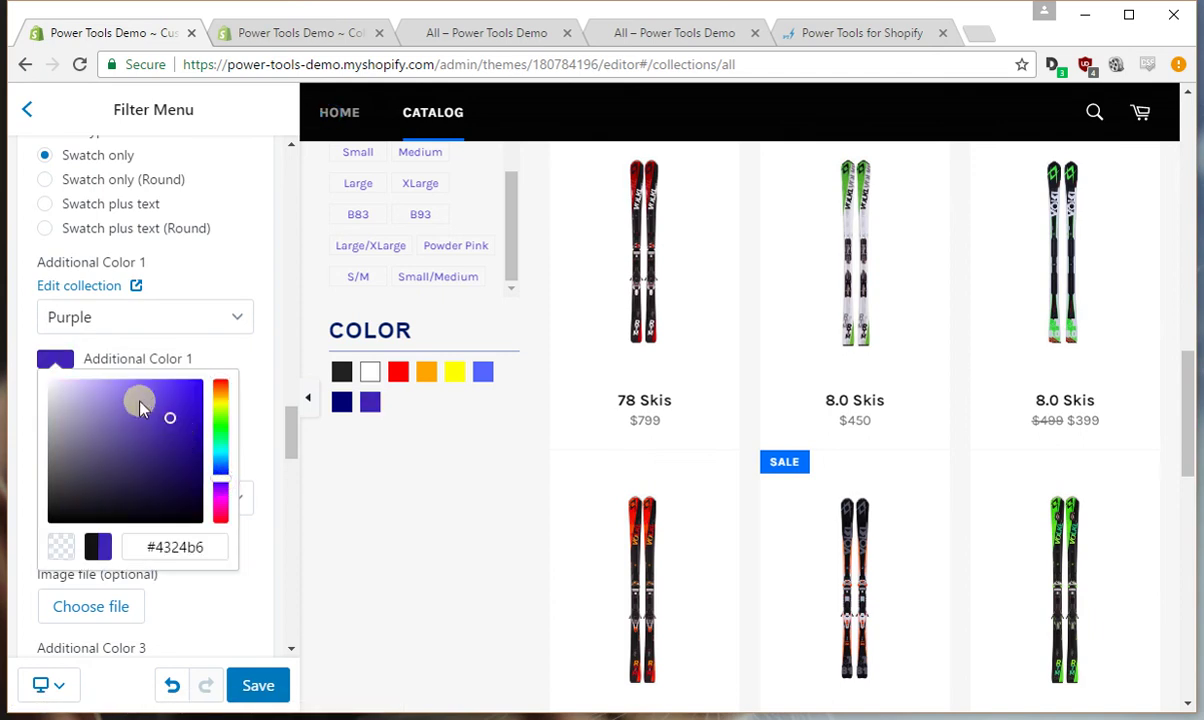
left_click(127, 401)
left_click(264, 687)
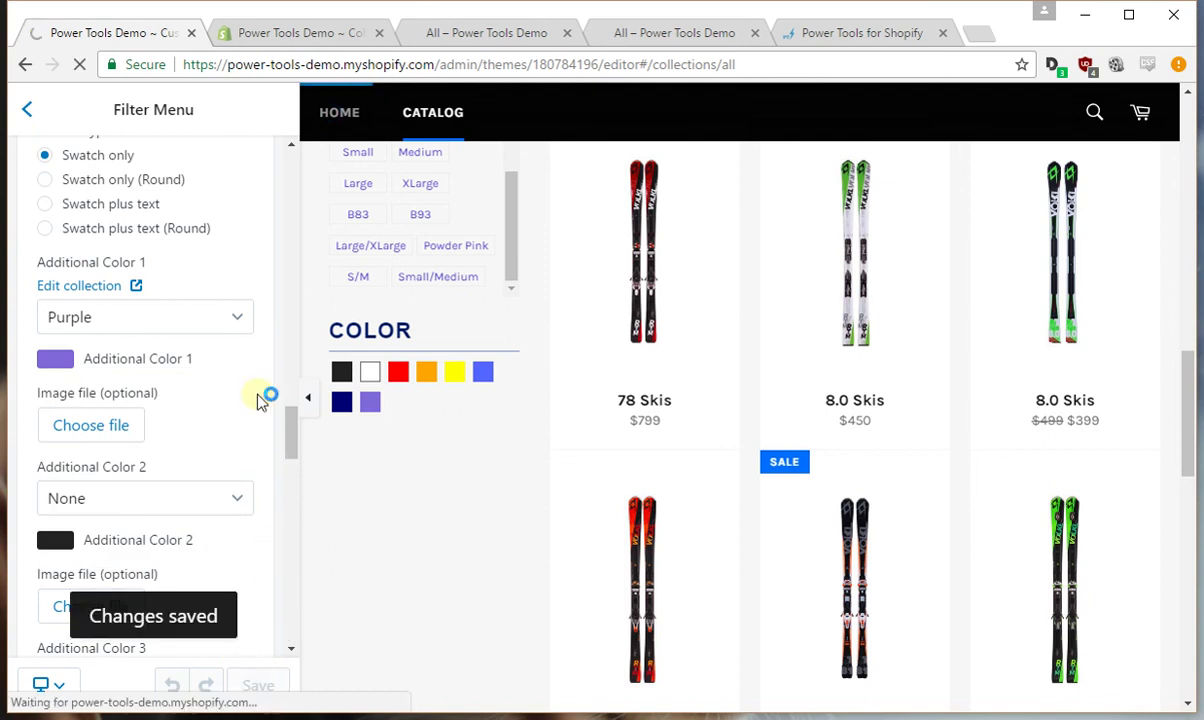
Look through the remaining Additional Color options up to 12, and open the Filter Menu - Mobile Accordion settings
scroll(222, 507, "down", 4)
scroll(222, 510, "down", 12)
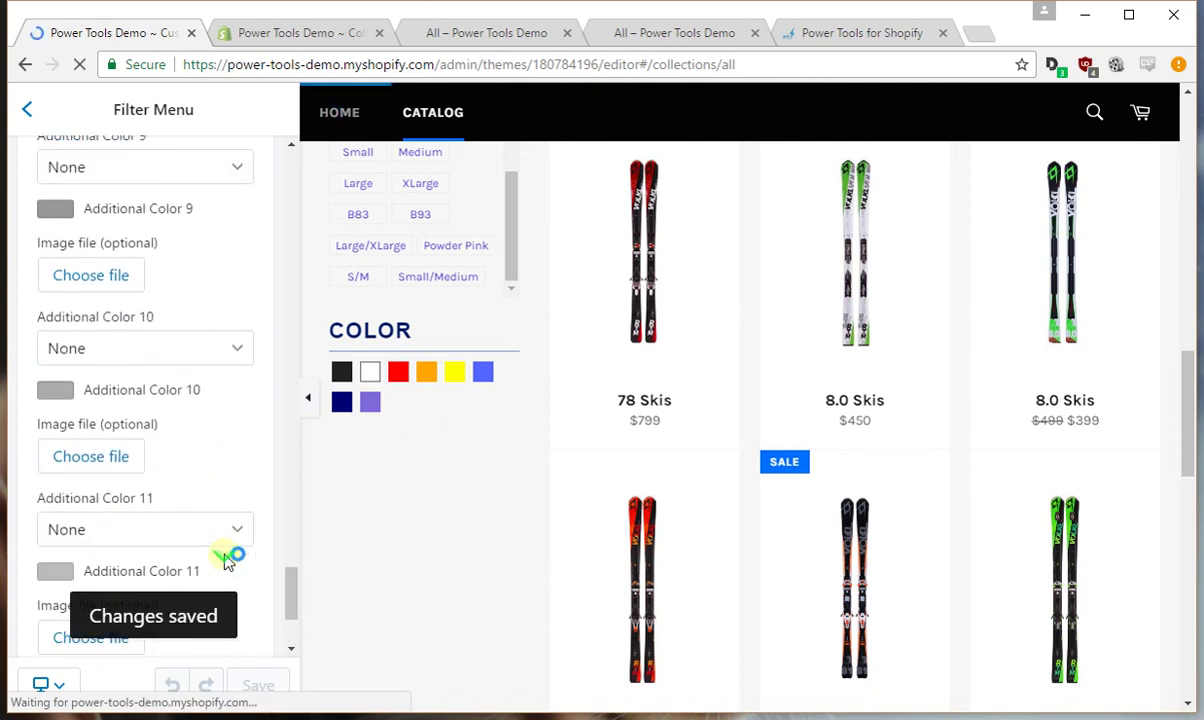
left_click_drag(292, 607, 294, 649)
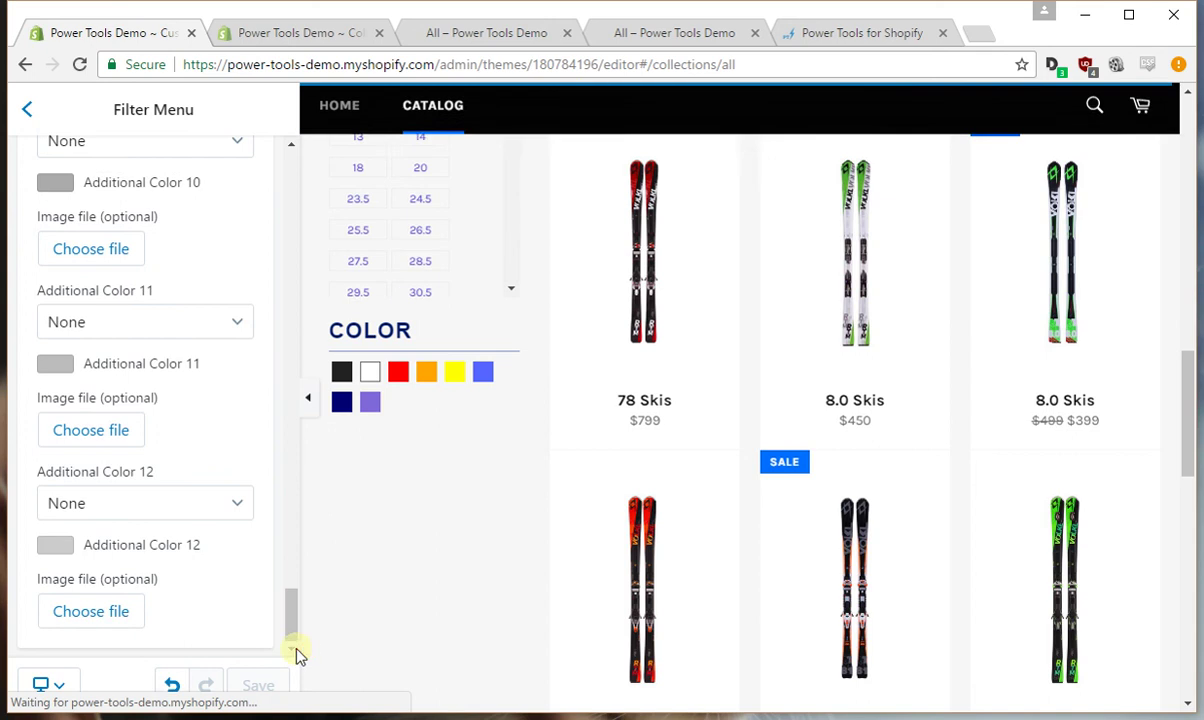
left_click(32, 112)
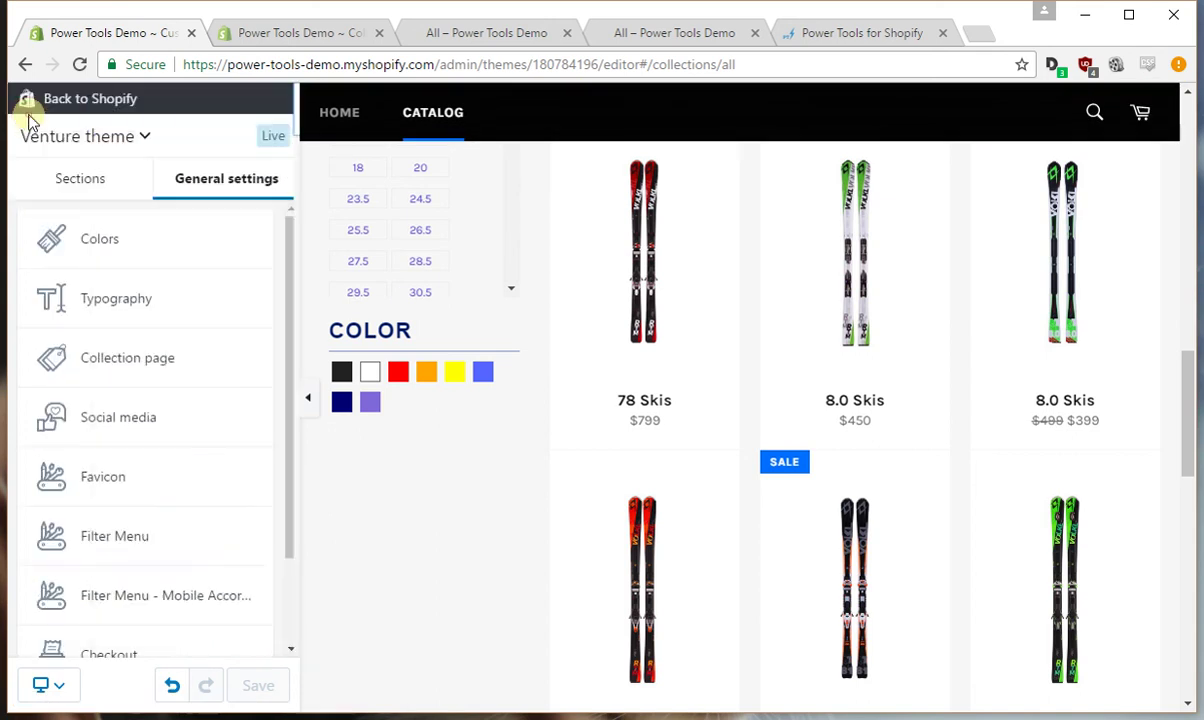
left_click(220, 604)
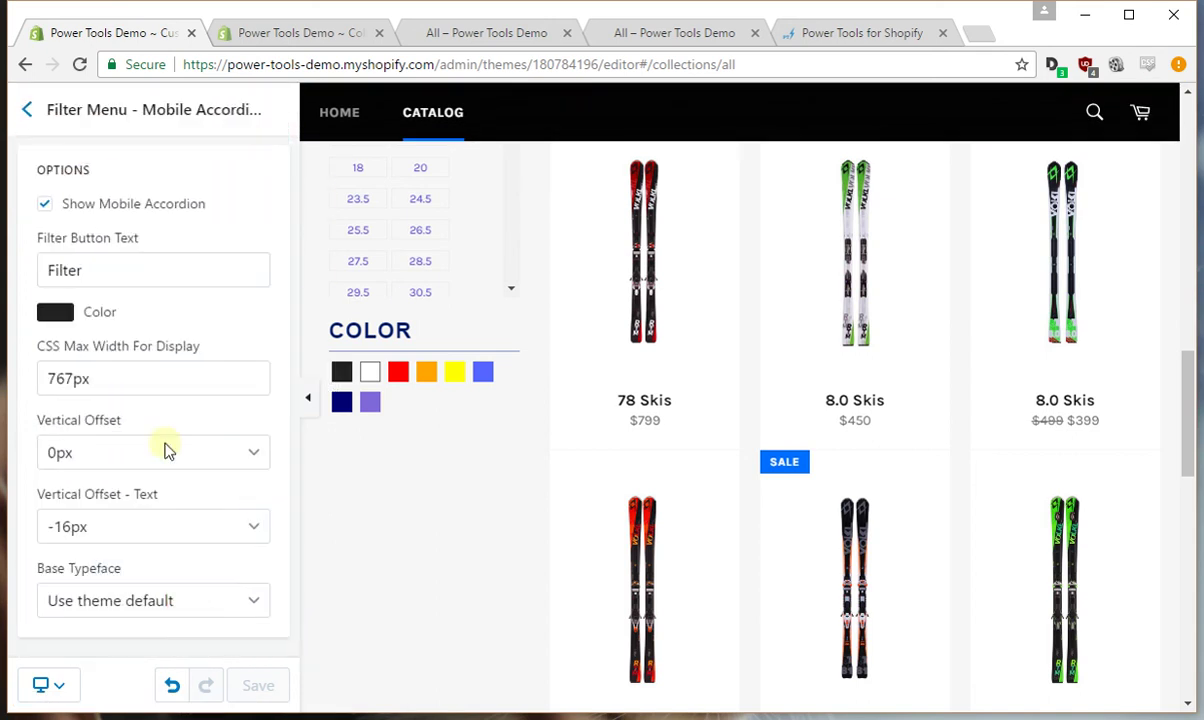
Switch the preview to Small screen and try opening and closing the Filter accordion above the products
left_click(57, 685)
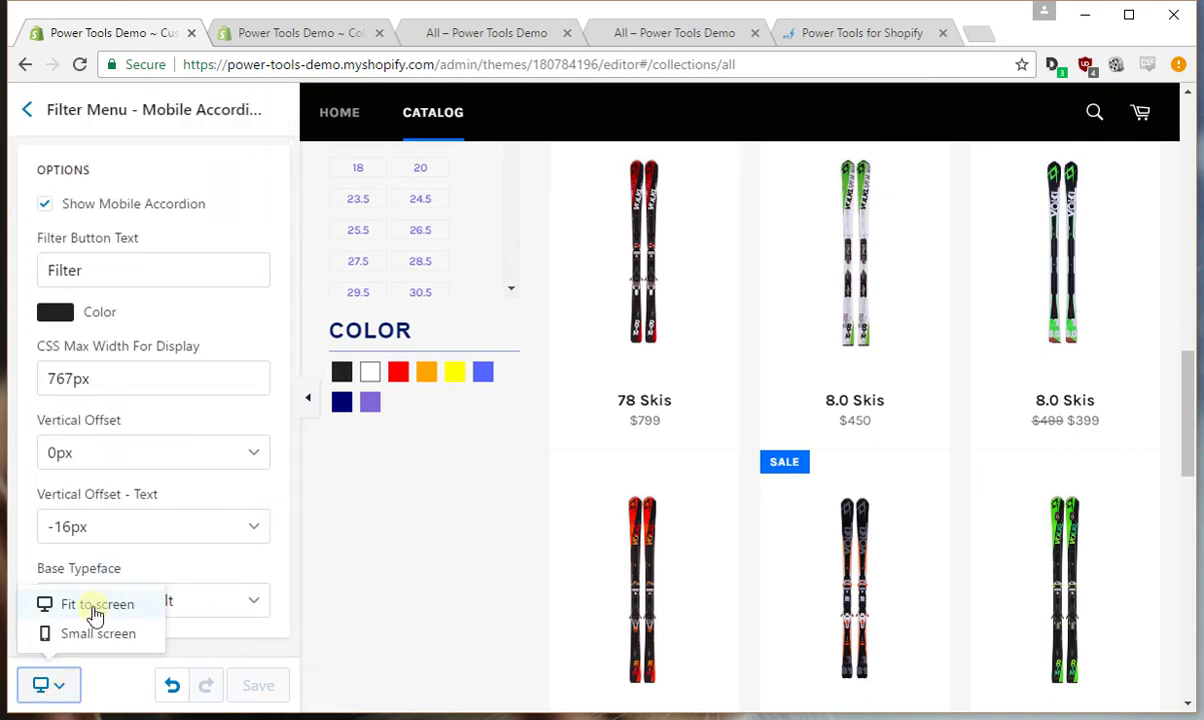
left_click(96, 634)
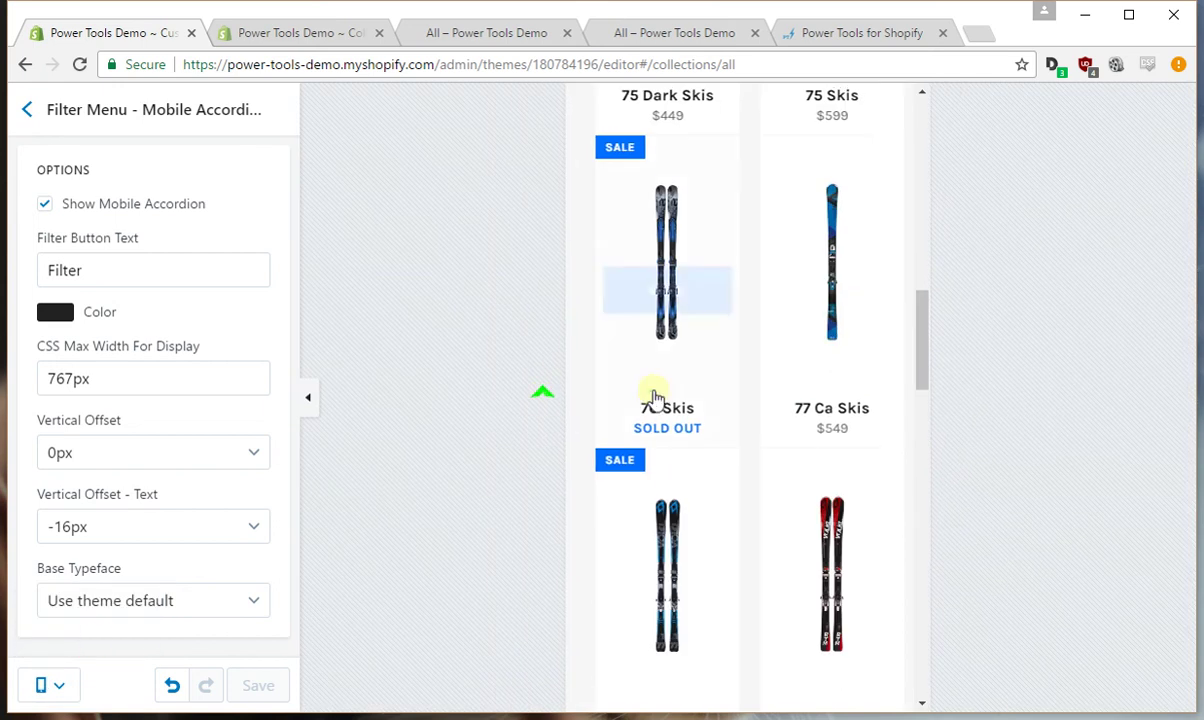
scroll(700, 393, "up", 10)
left_click(760, 372)
left_click(760, 372)
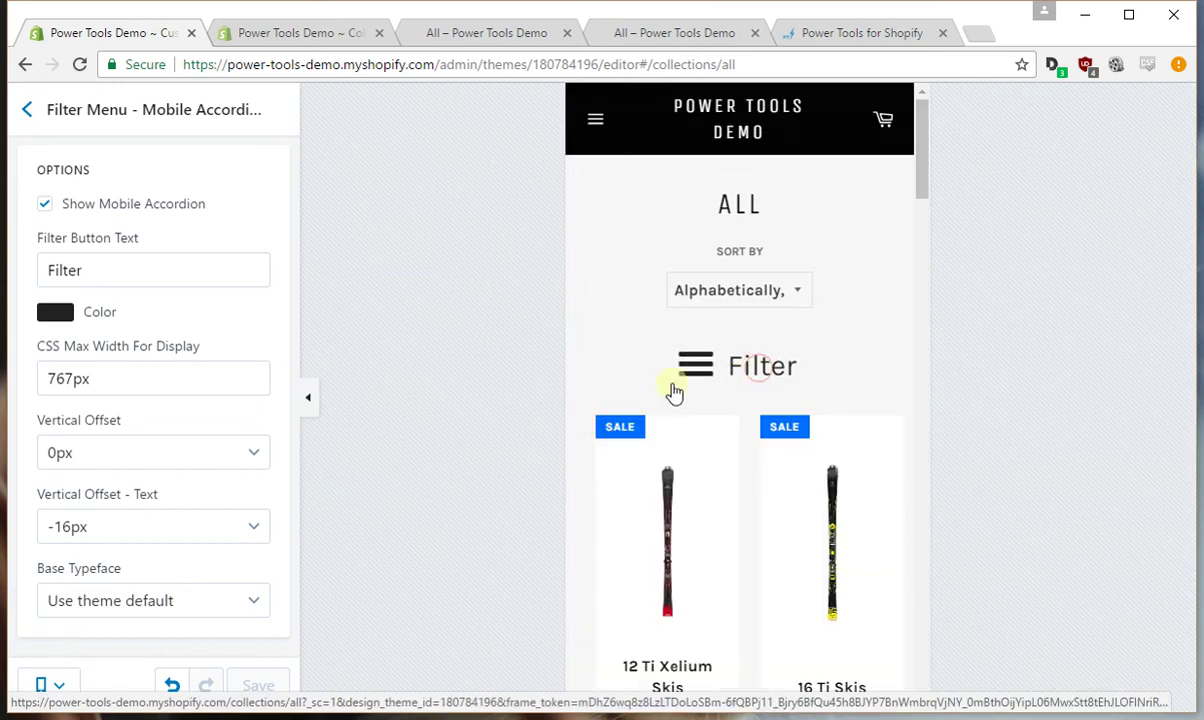
Set the mobile accordion's Vertical Offset to 6px and its Base Typeface to Helvetica/Arial, and save the theme
double_click(131, 375)
double_click(120, 266)
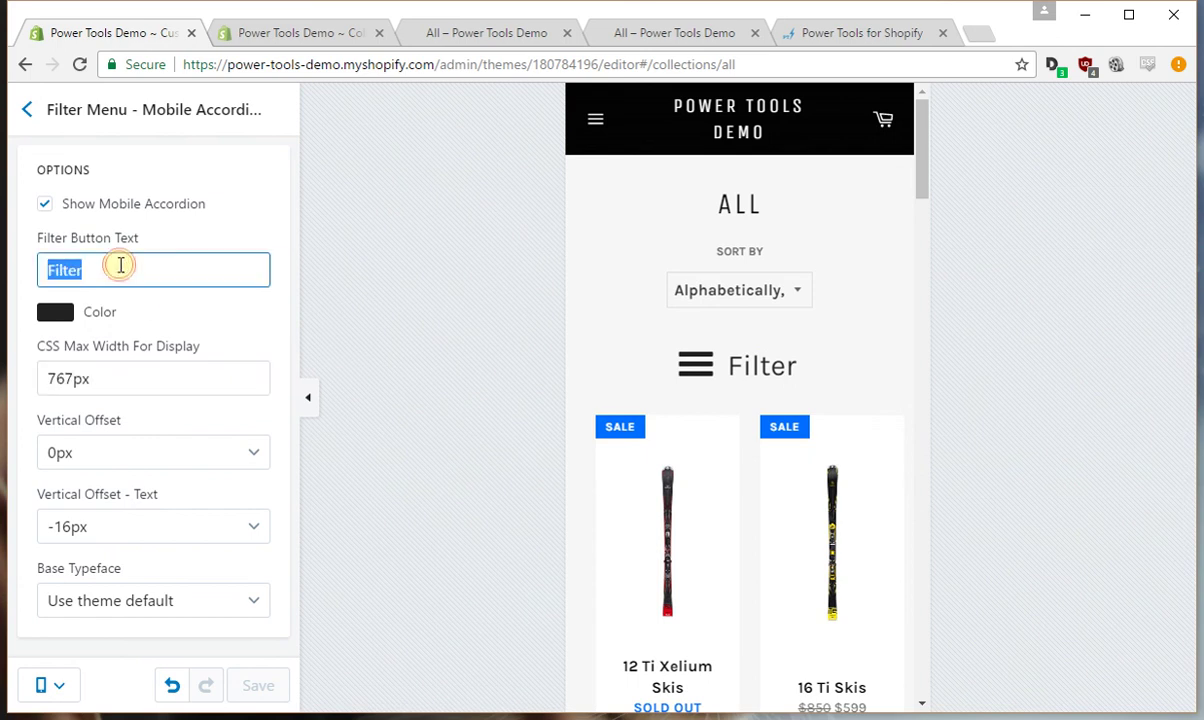
left_click(224, 455)
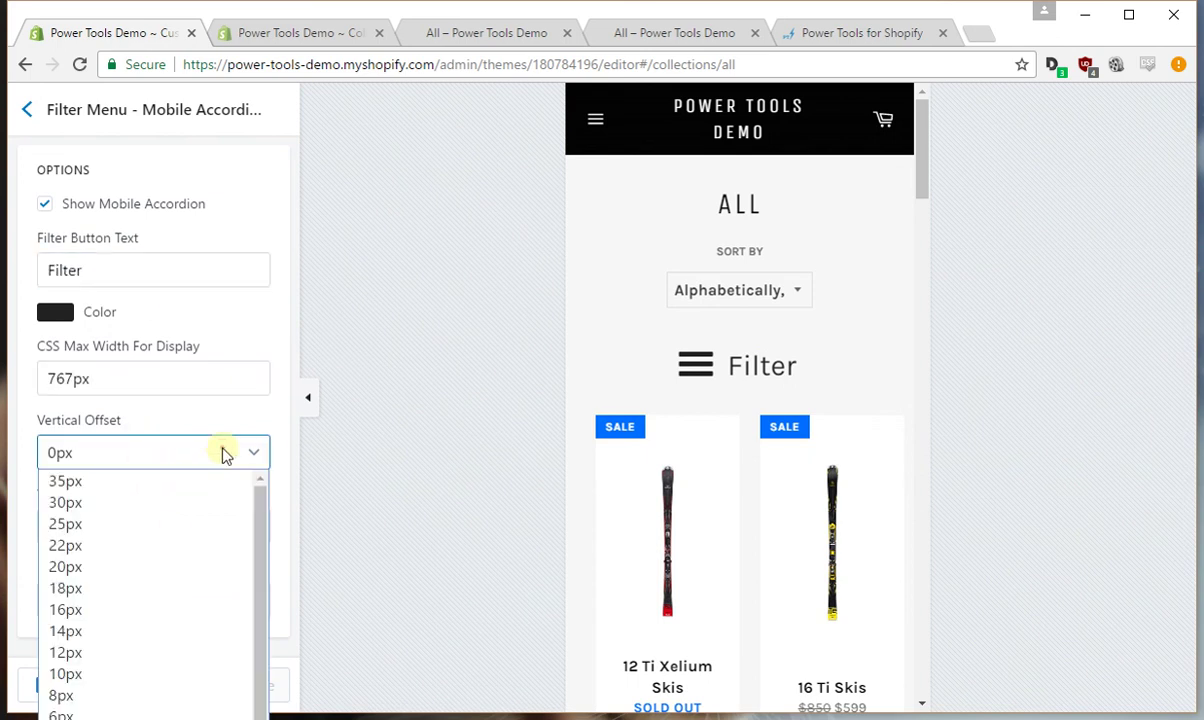
left_click(76, 712)
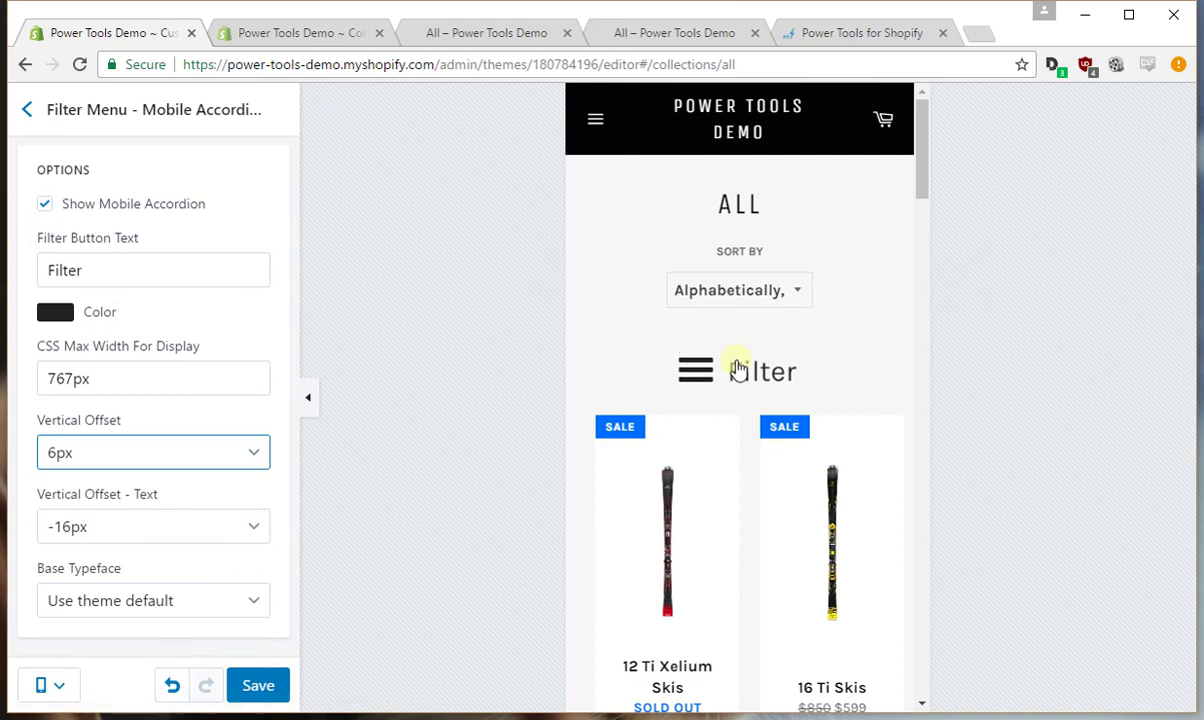
left_click(168, 606)
left_click(163, 672)
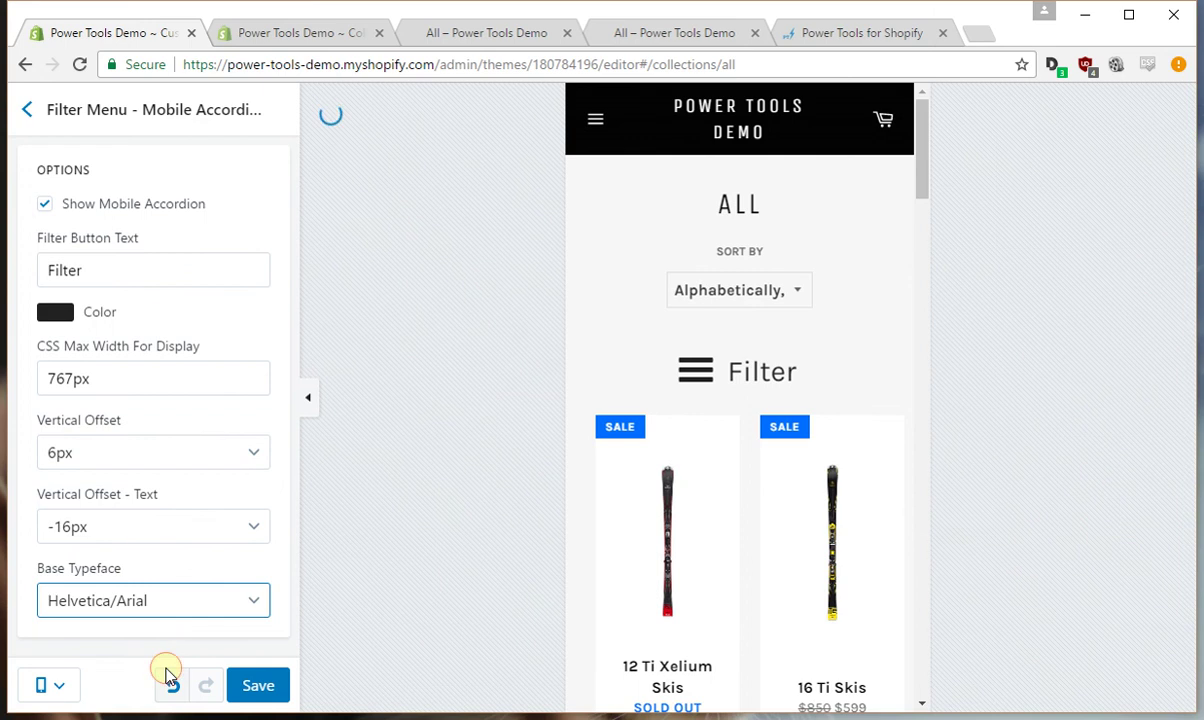
left_click(264, 687)
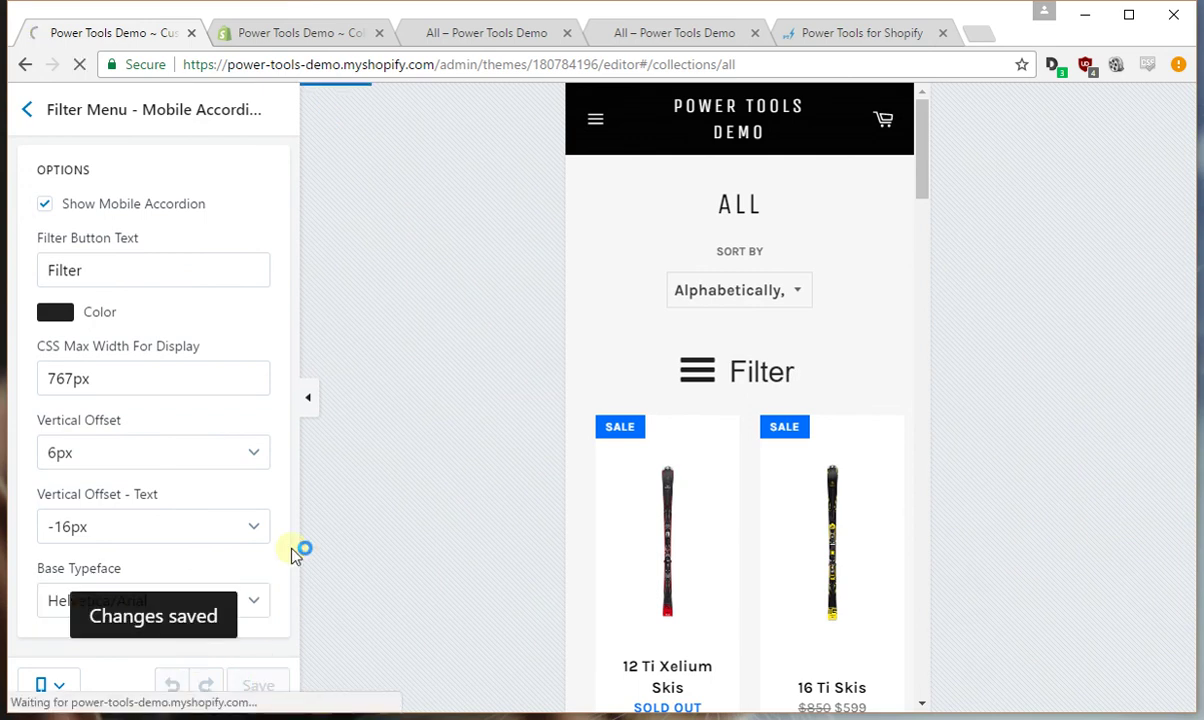